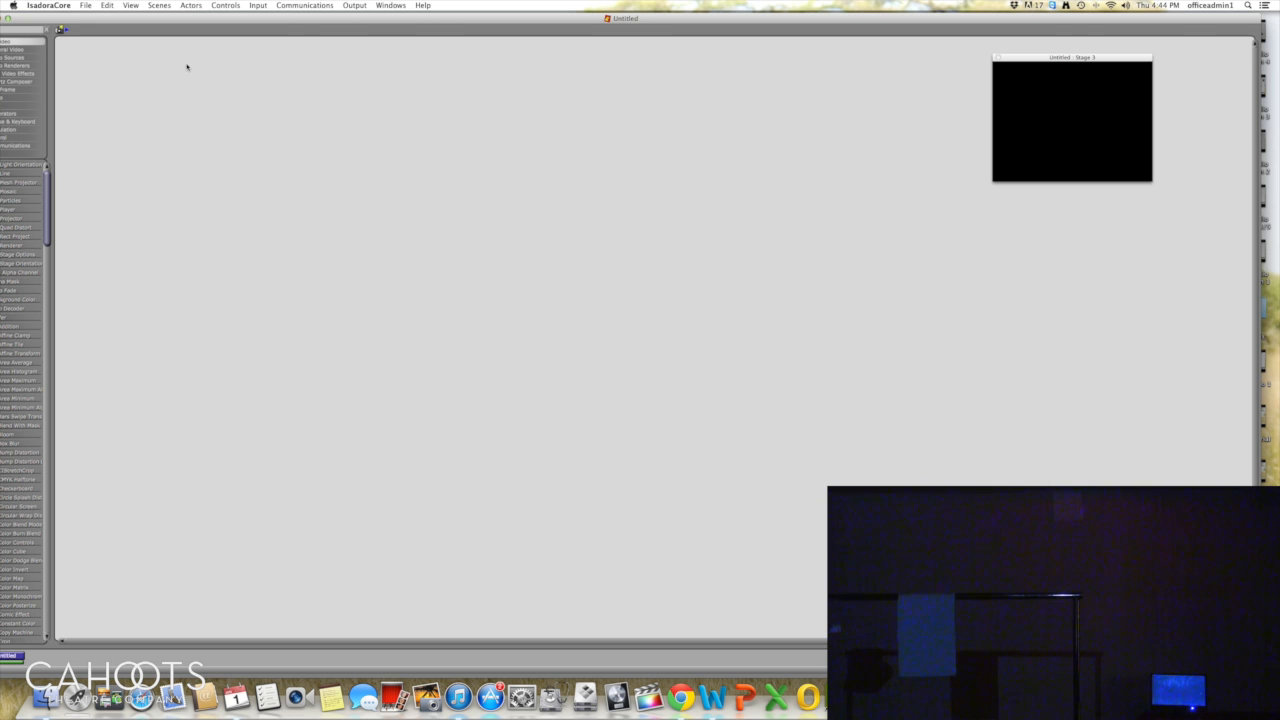
Step: Review the display assignments for the stages in the application's Stage preferences
{"action": "left_click", "coordinate": [88, 6]}
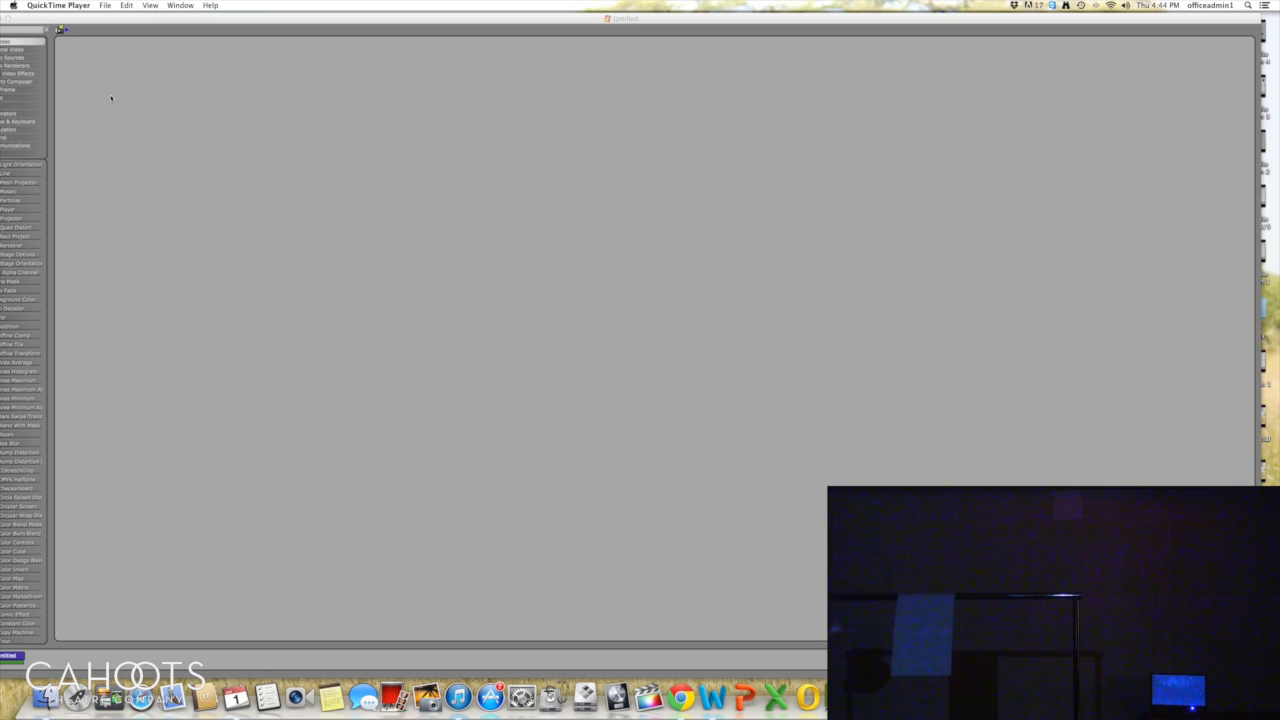
{"action": "left_click", "coordinate": [160, 19]}
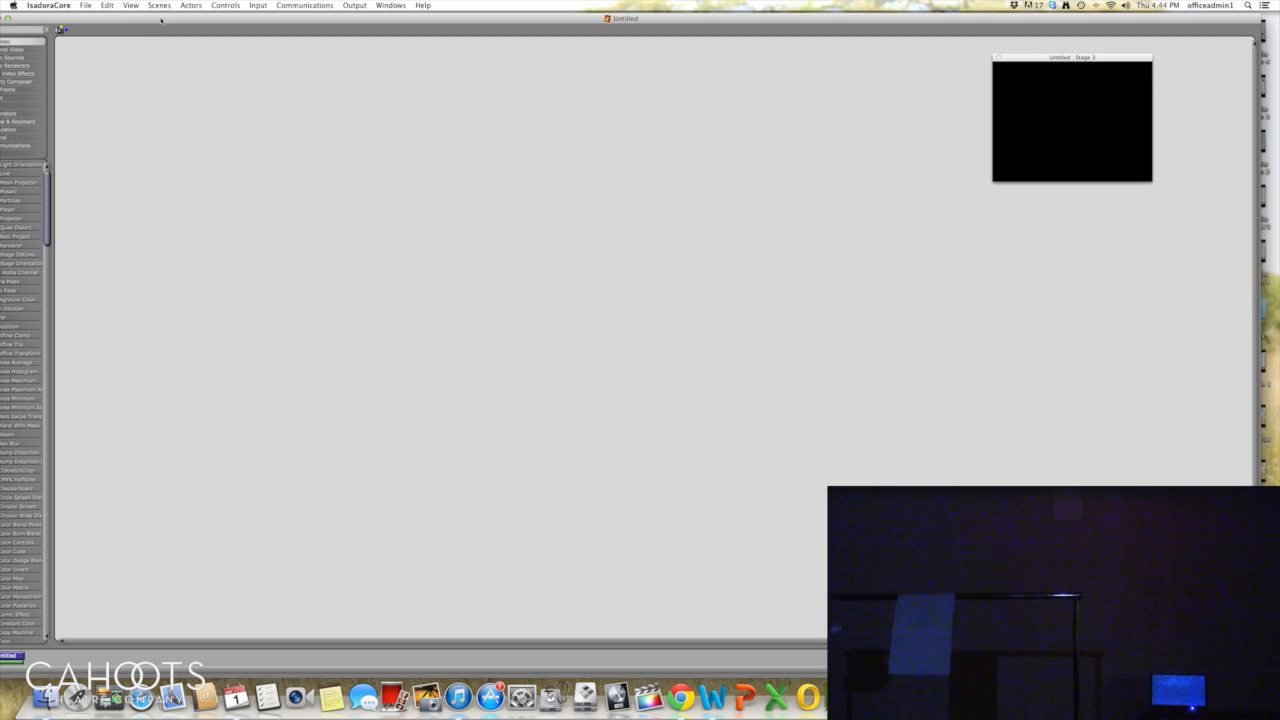
{"action": "left_click", "coordinate": [85, 6]}
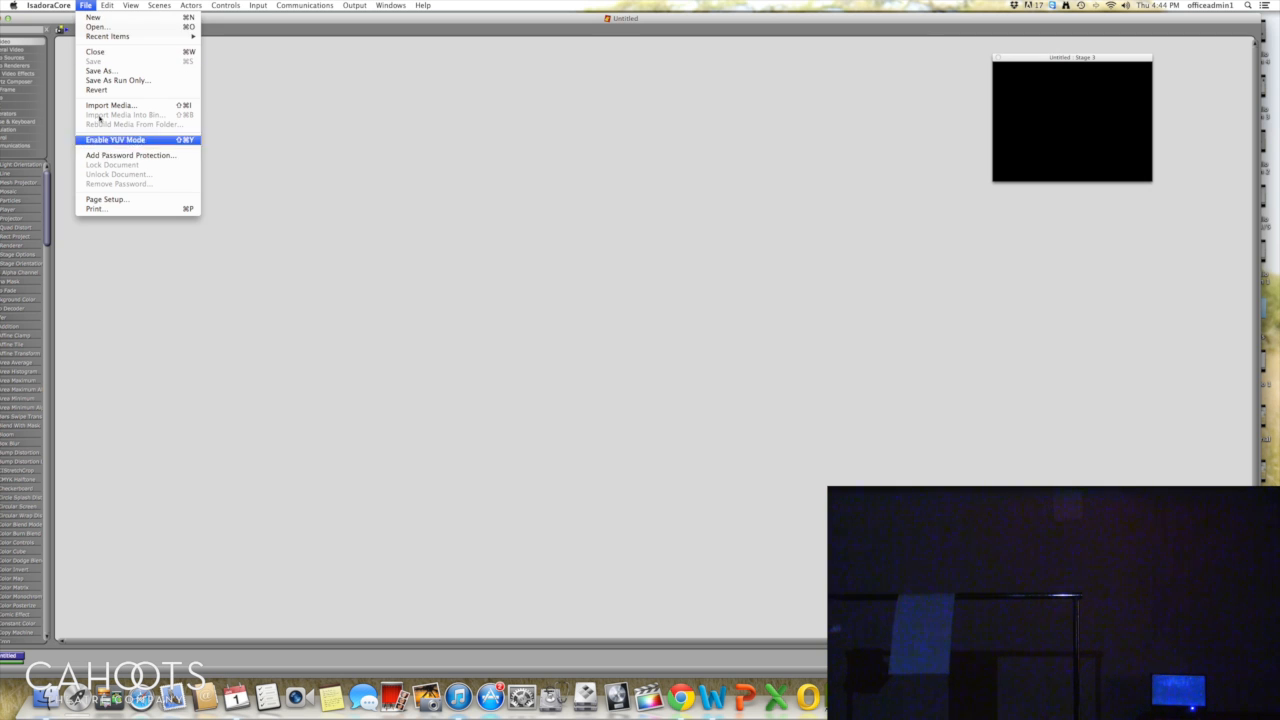
{"action": "mouse_move", "coordinate": [74, 6]}
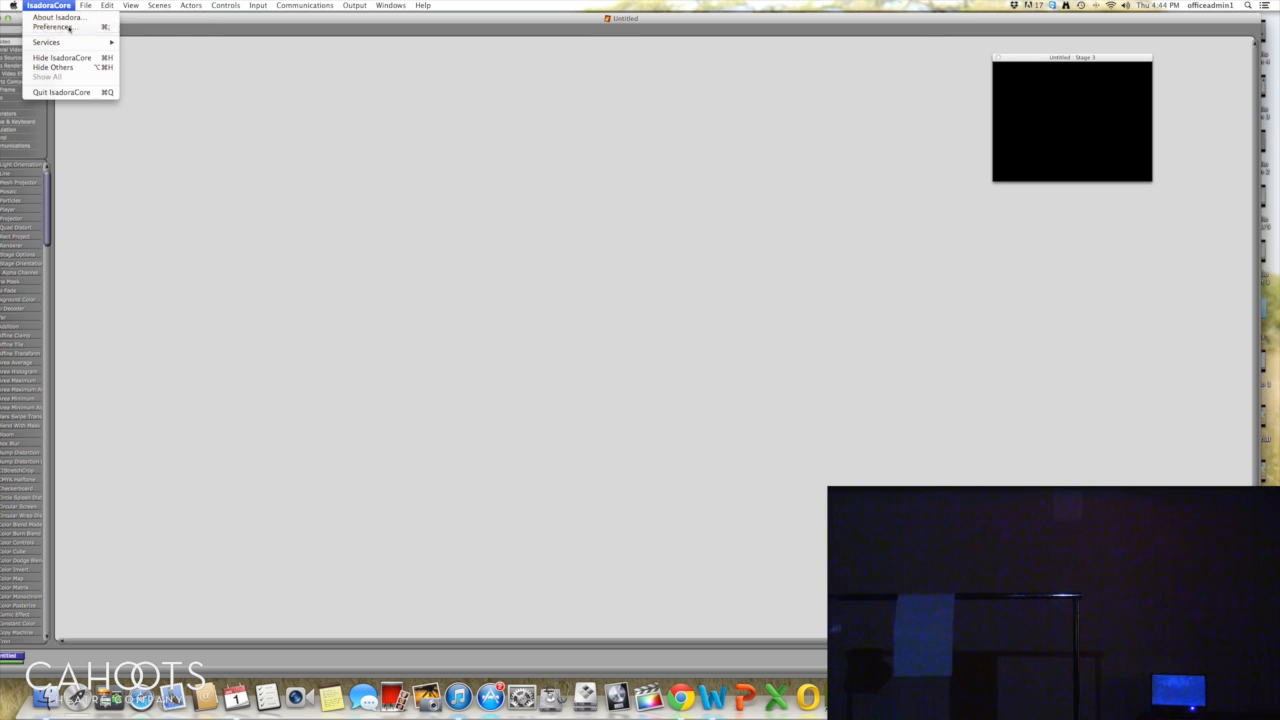
{"action": "left_click", "coordinate": [52, 27]}
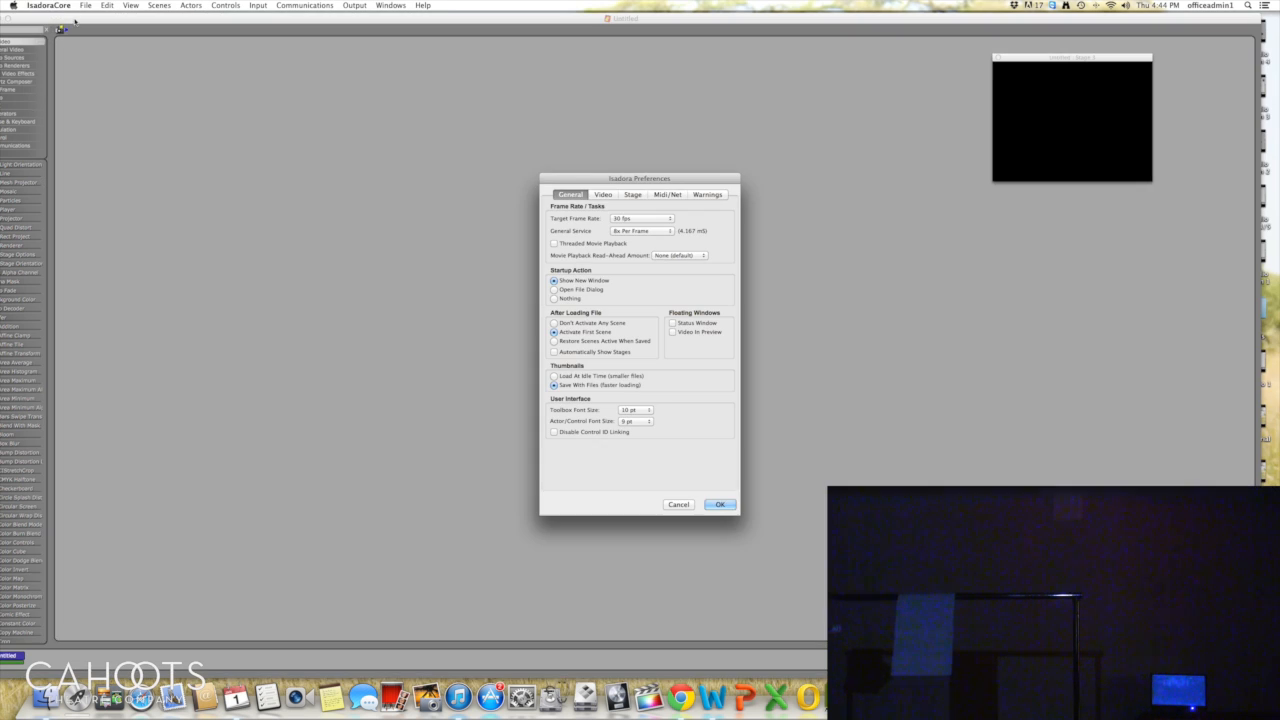
{"action": "left_click", "coordinate": [633, 194]}
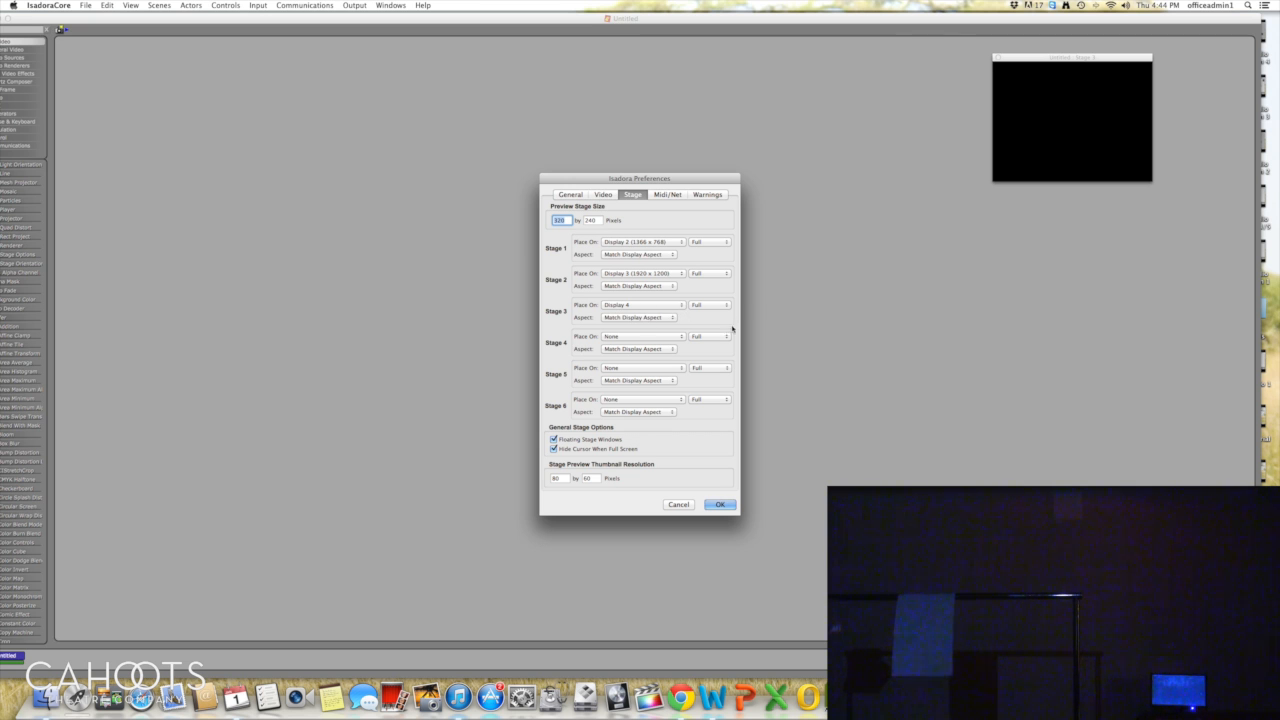
{"action": "left_click", "coordinate": [720, 505]}
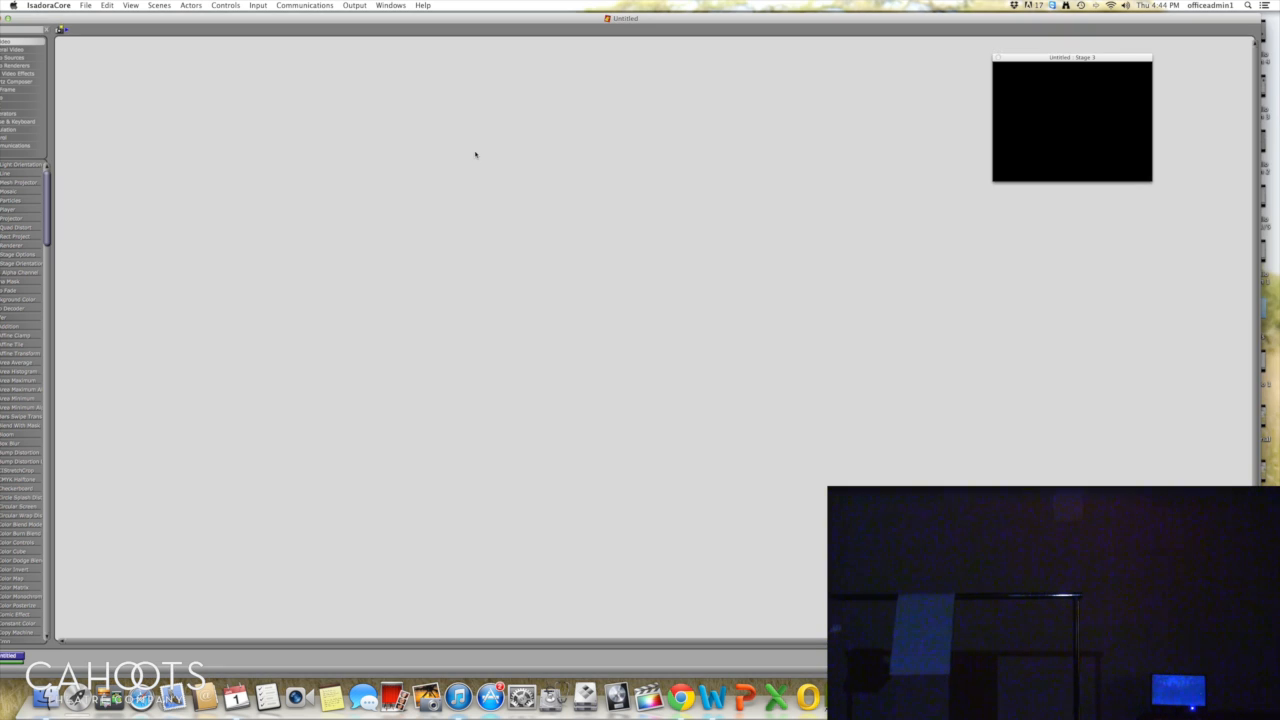
Step: Add a Video In Watcher actor to the empty scene
{"action": "double_click", "coordinate": [334, 144]}
{"action": "type", "text": "video"}
{"action": "key", "text": "Down"}
{"action": "key", "text": "Down"}
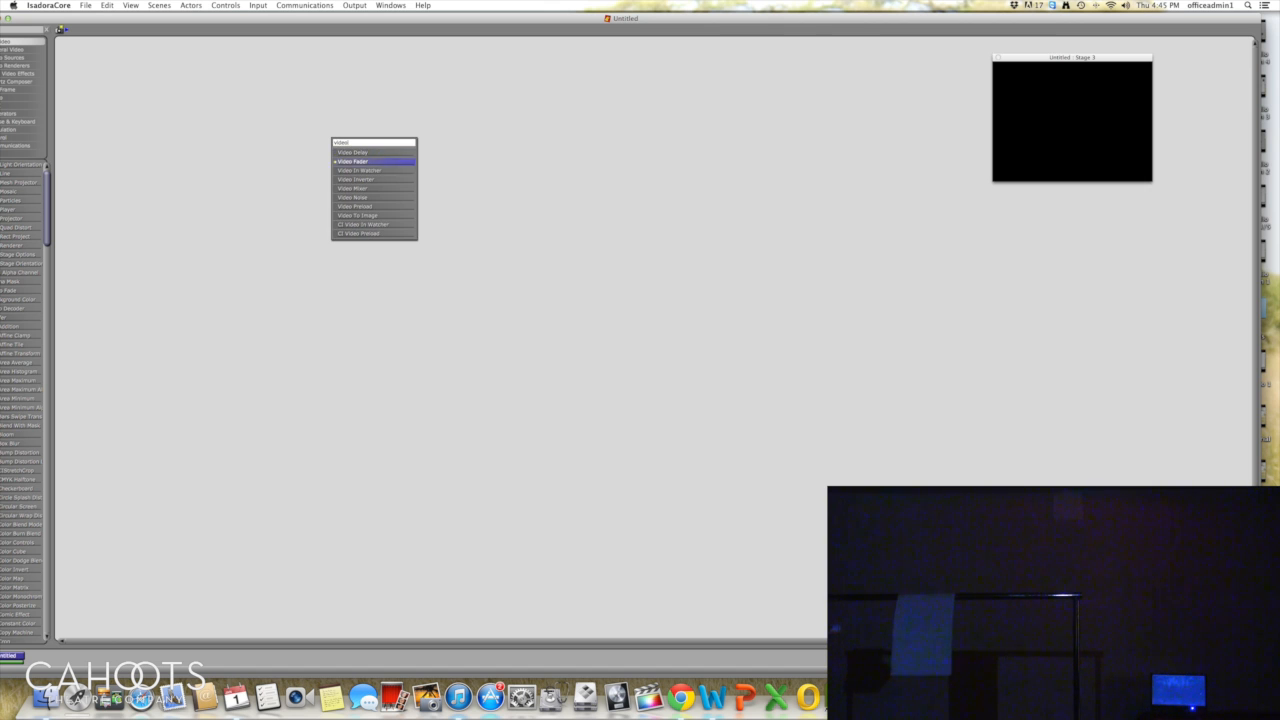
{"action": "key", "text": "Return"}
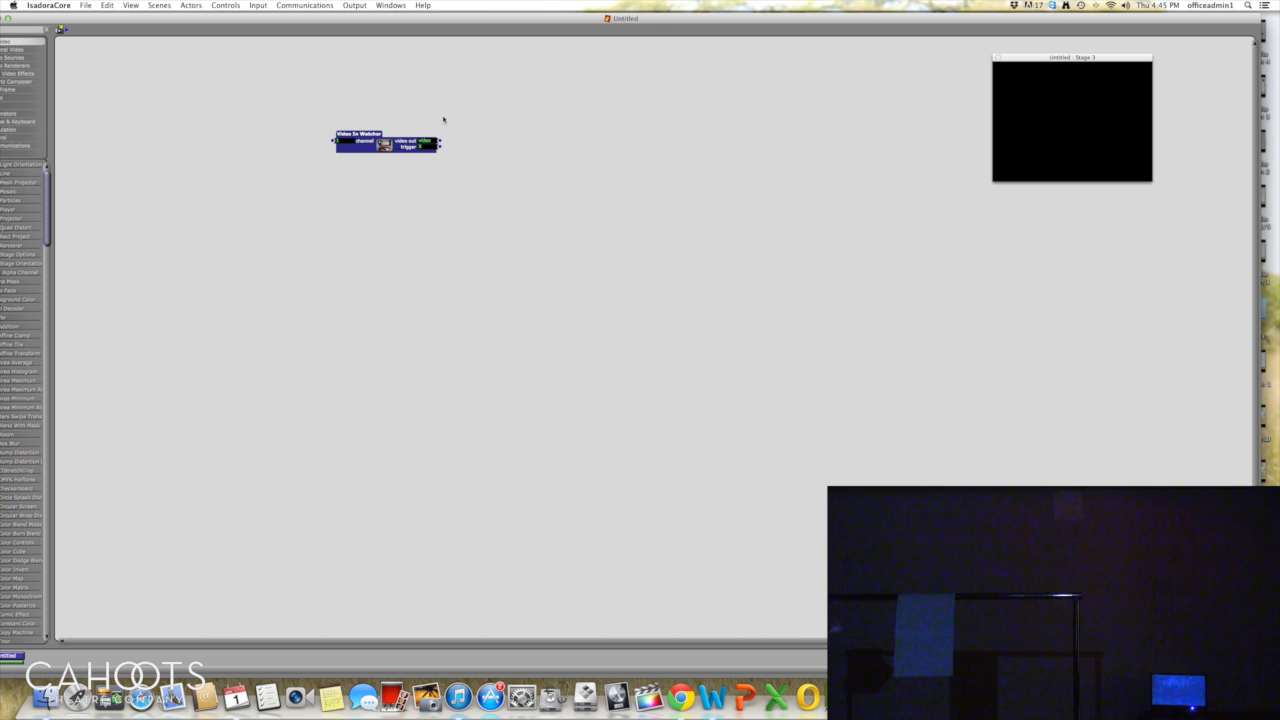
Step: Add a Projector actor beside the Video In Watcher and connect the watcher's video out to the projector's video in
{"action": "double_click", "coordinate": [480, 142]}
{"action": "type", "text": "pro"}
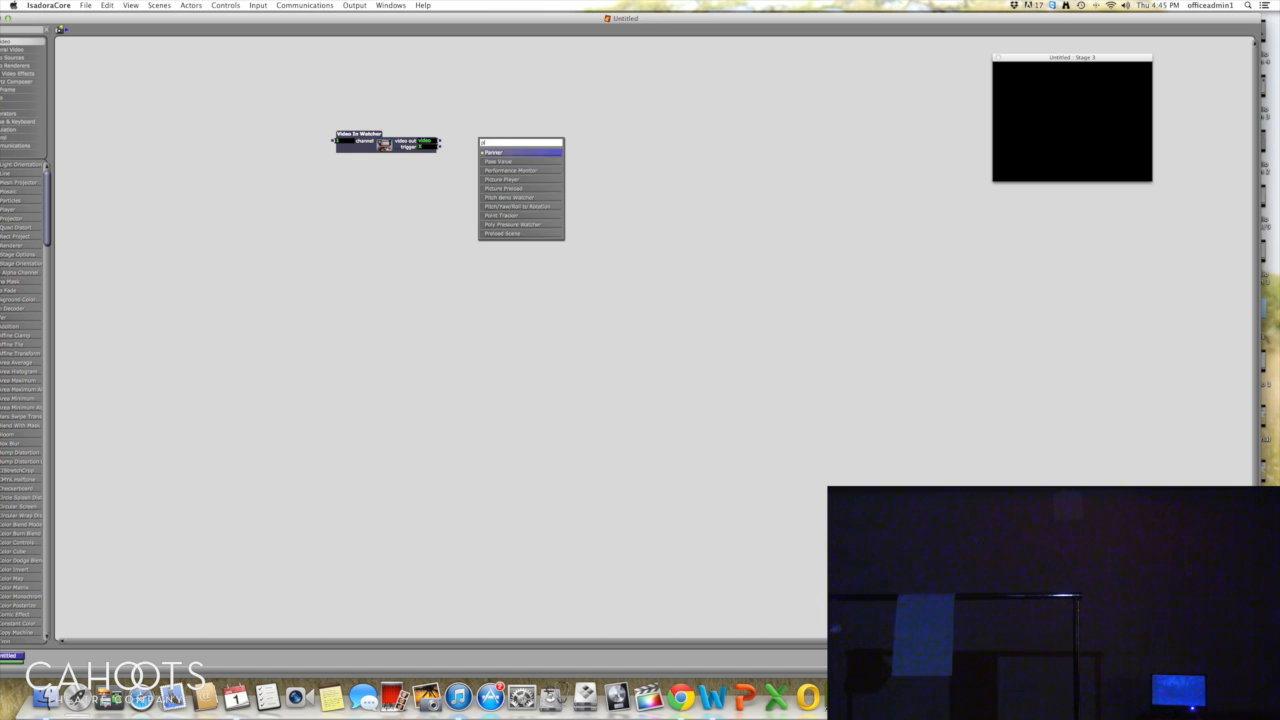
{"action": "key", "text": "Down"}
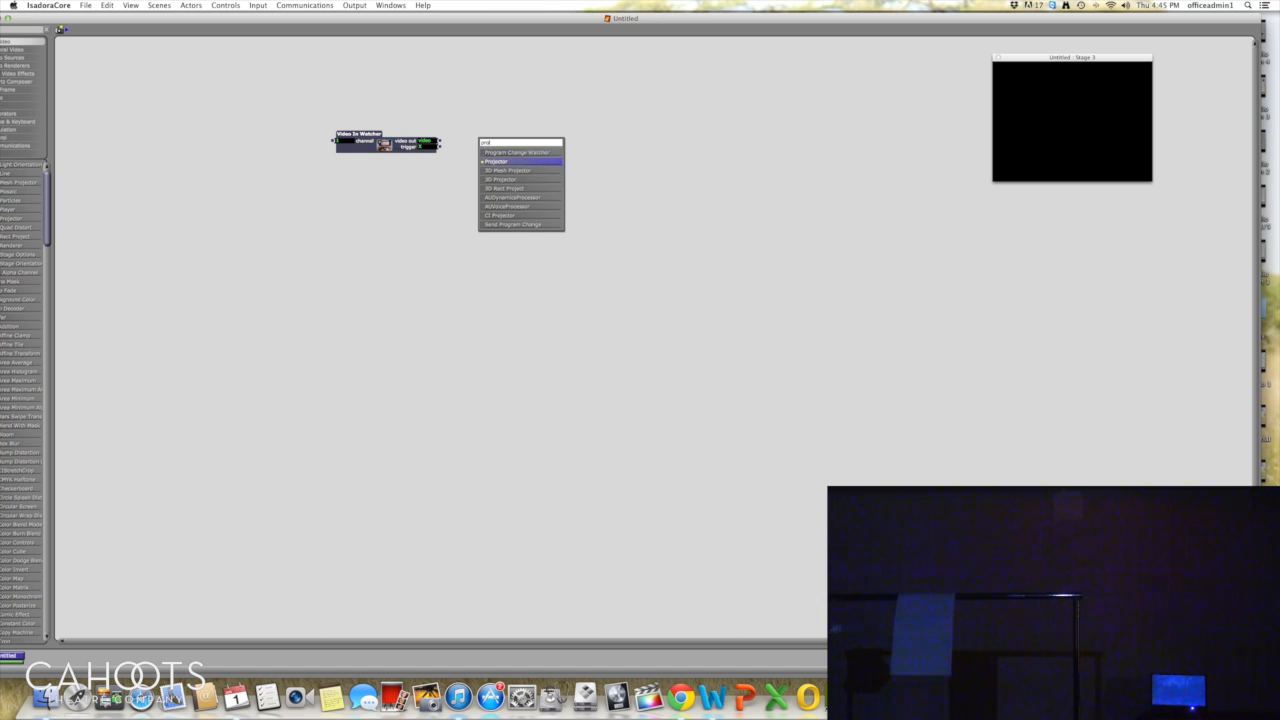
{"action": "key", "text": "Return"}
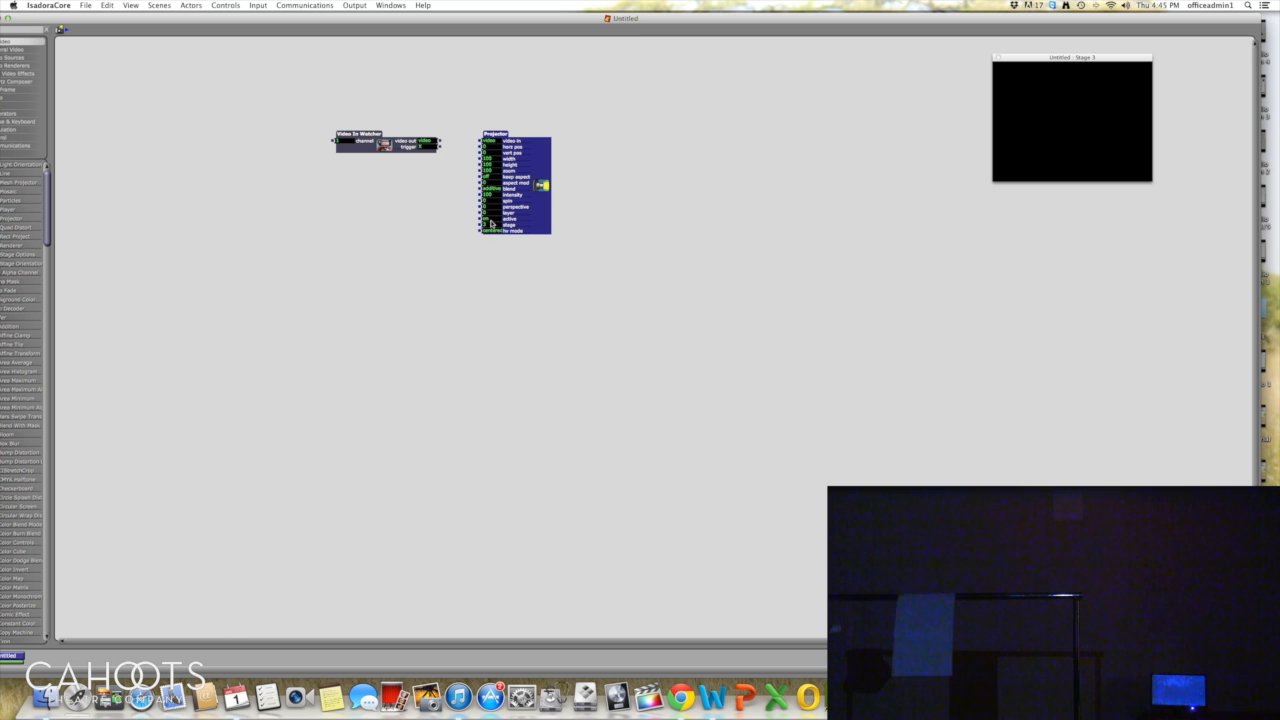
{"action": "left_click_drag", "start_coordinate": [440, 141], "coordinate": [482, 141]}
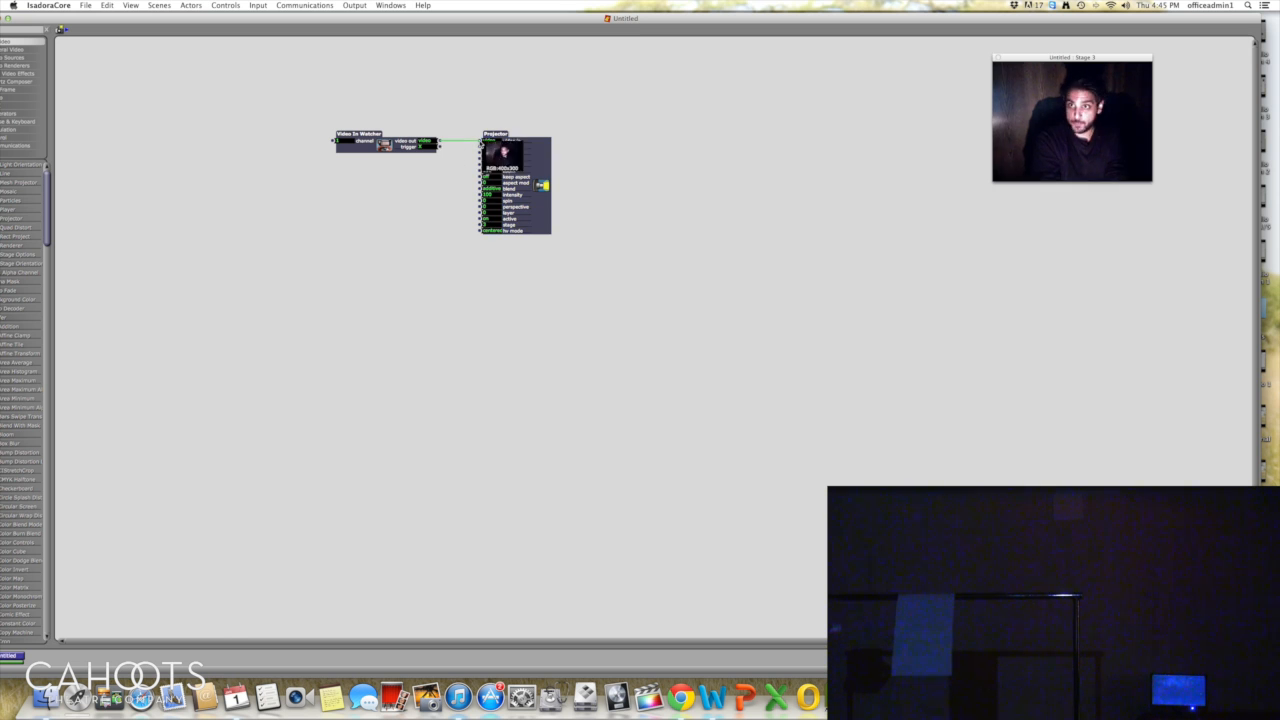
Step: Space the Video In Watcher and Projector actors farther apart near the upper middle of the scene
{"action": "left_click_drag", "start_coordinate": [490, 133], "coordinate": [538, 140]}
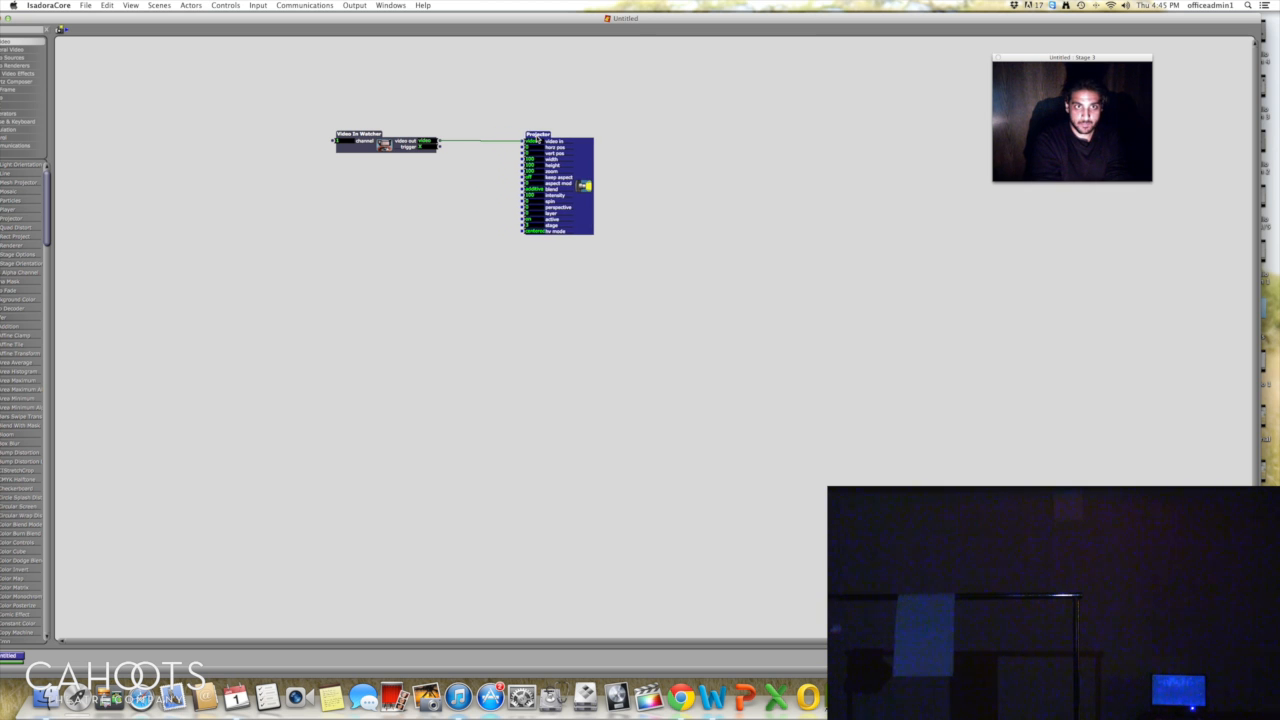
{"action": "left_click_drag", "start_coordinate": [366, 133], "coordinate": [399, 133]}
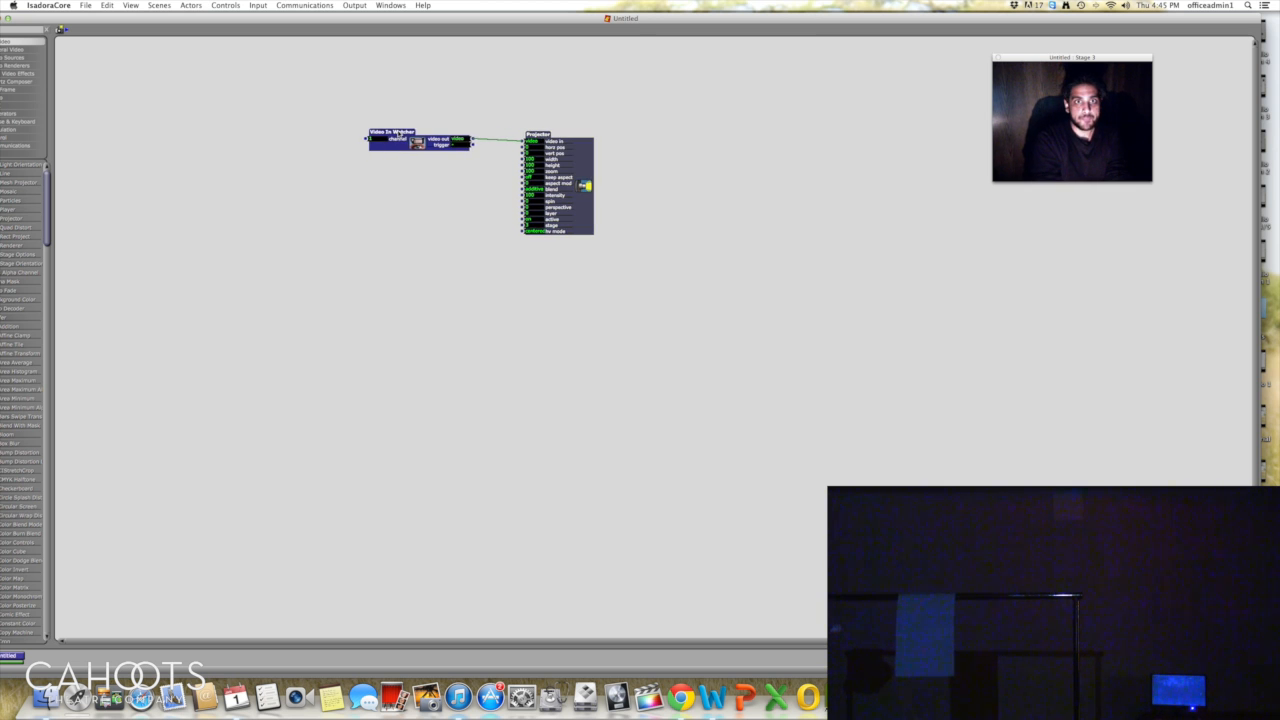
{"action": "left_click_drag", "start_coordinate": [532, 135], "coordinate": [609, 127]}
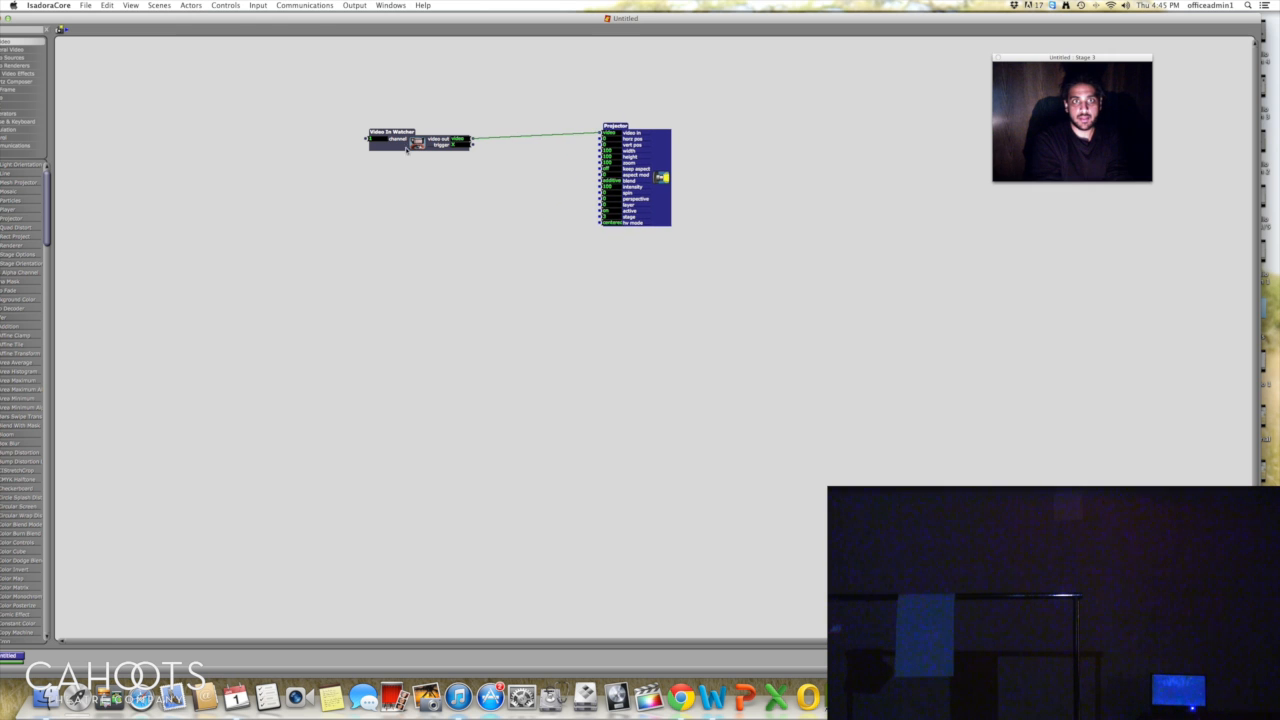
{"action": "left_click_drag", "start_coordinate": [386, 133], "coordinate": [422, 126]}
{"action": "left_click_drag", "start_coordinate": [607, 125], "coordinate": [627, 122]}
{"action": "left_click", "coordinate": [337, 295]}
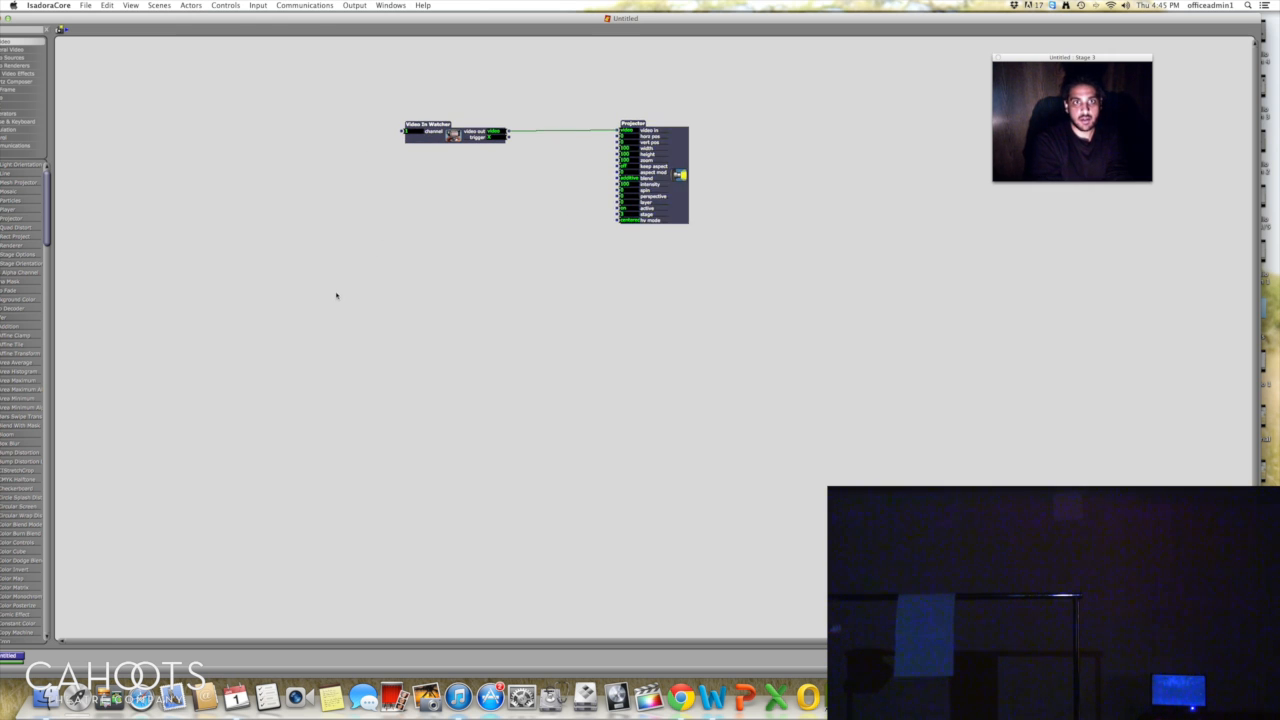
Step: Import the galaxy, black leather and stone texture images from Desktop > Video Tutorials > Izzy Photos, keeping the Stage 3 preview clear of the media list
{"action": "left_click", "coordinate": [86, 5]}
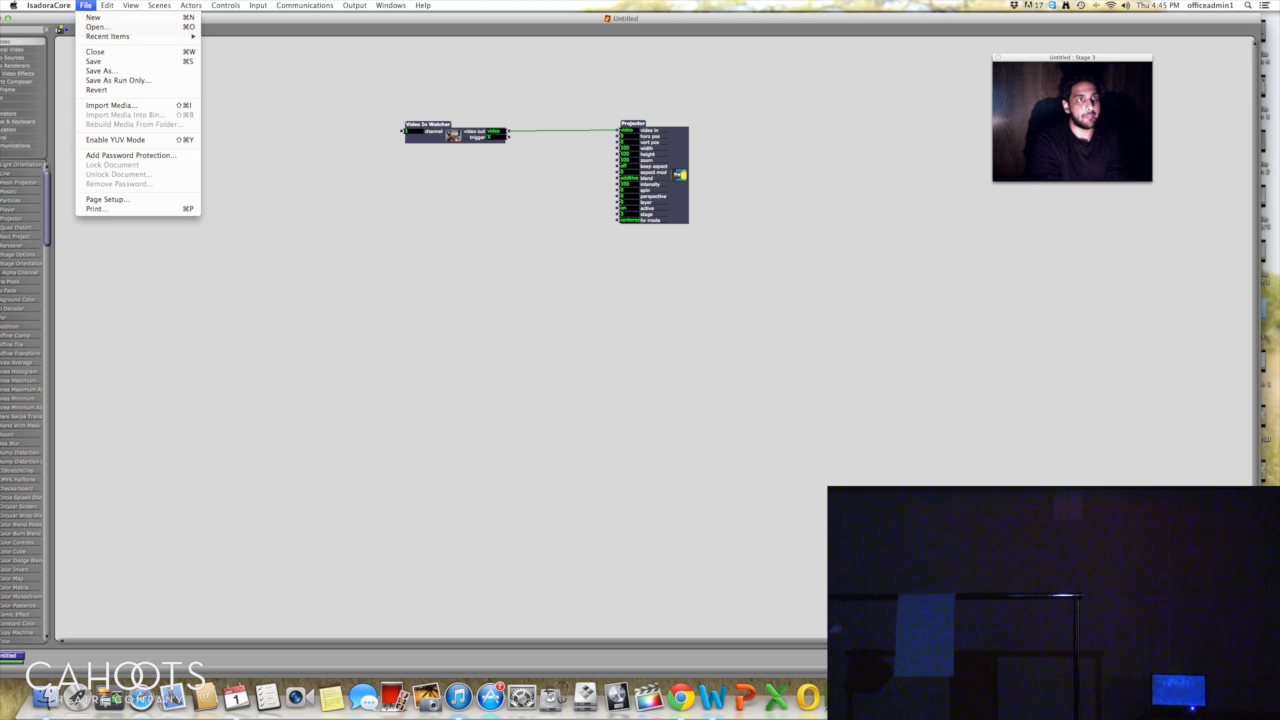
{"action": "left_click", "coordinate": [95, 105]}
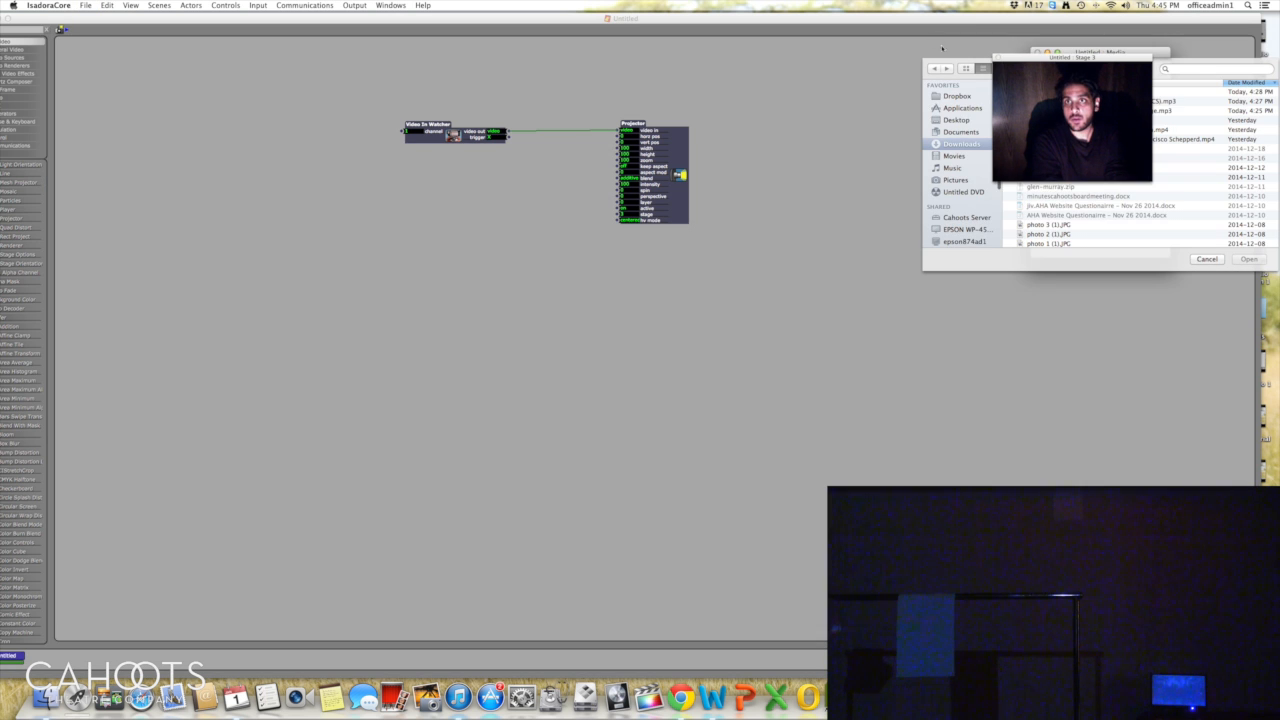
{"action": "left_click_drag", "start_coordinate": [1122, 61], "coordinate": [882, 62]}
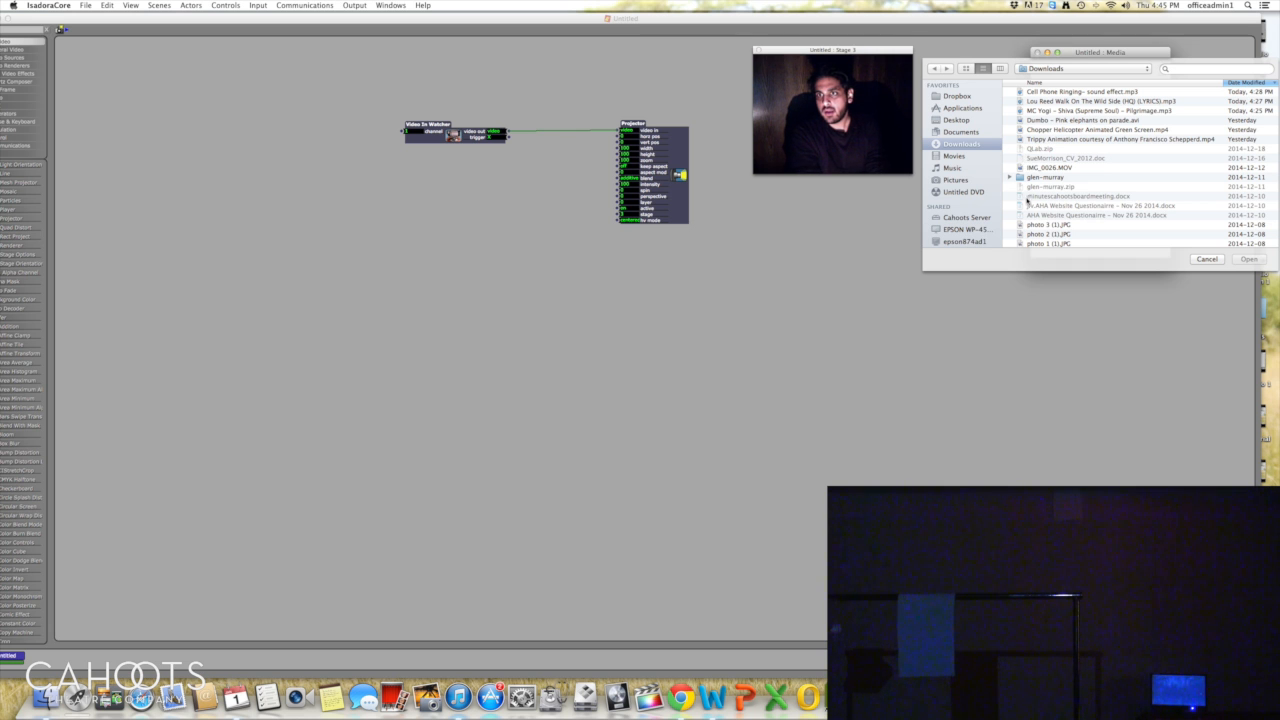
{"action": "scroll", "coordinate": [1029, 202], "scroll_direction": "down", "scroll_amount": 5}
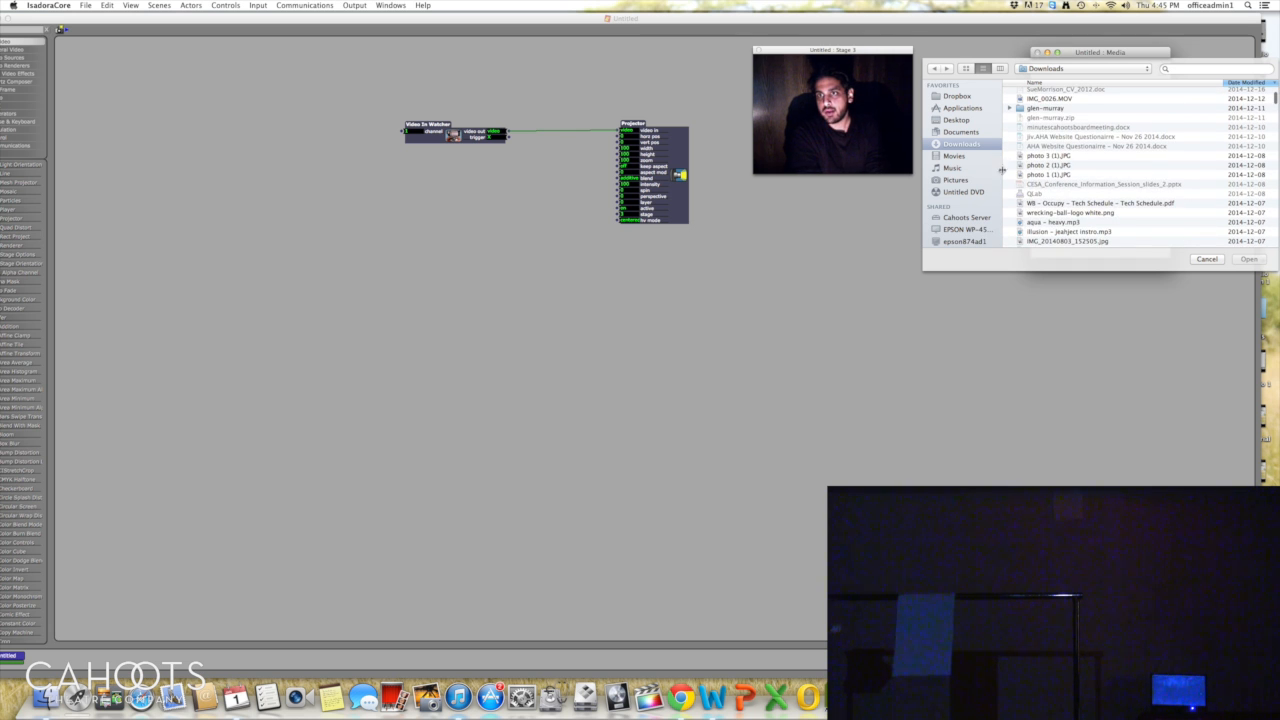
{"action": "left_click", "coordinate": [949, 121]}
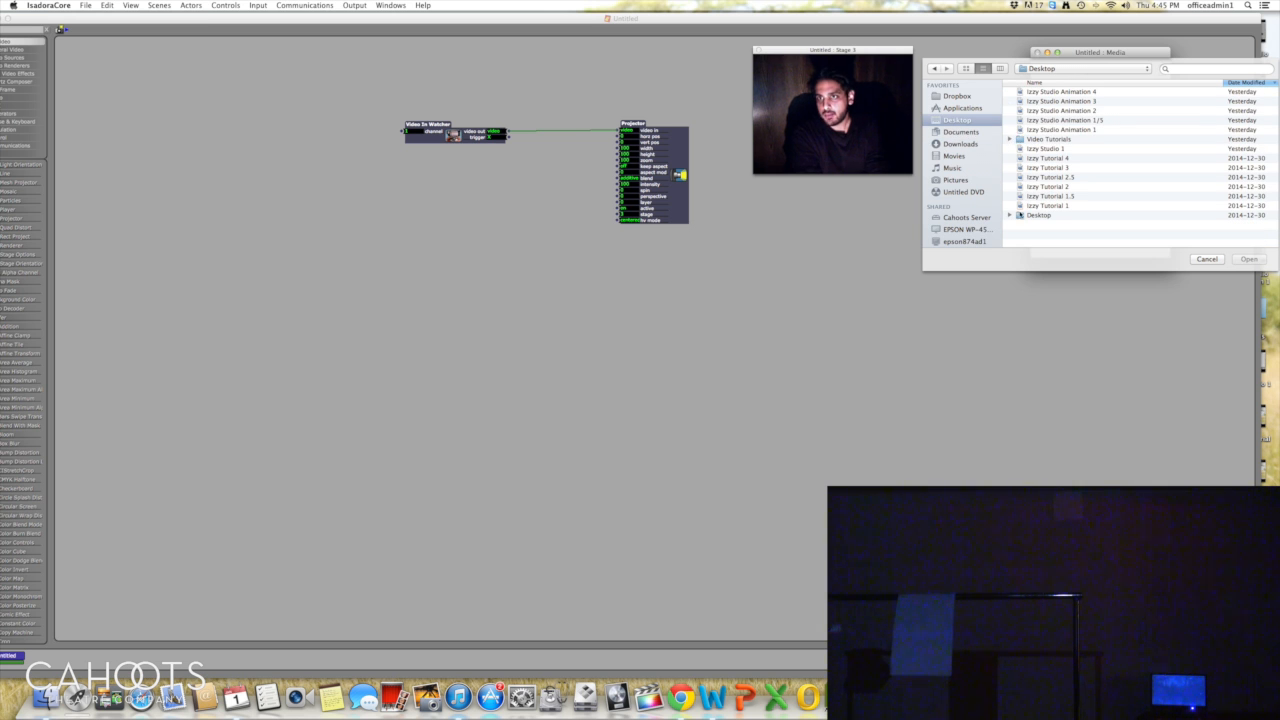
{"action": "left_click", "coordinate": [1011, 140]}
{"action": "left_click", "coordinate": [1018, 148]}
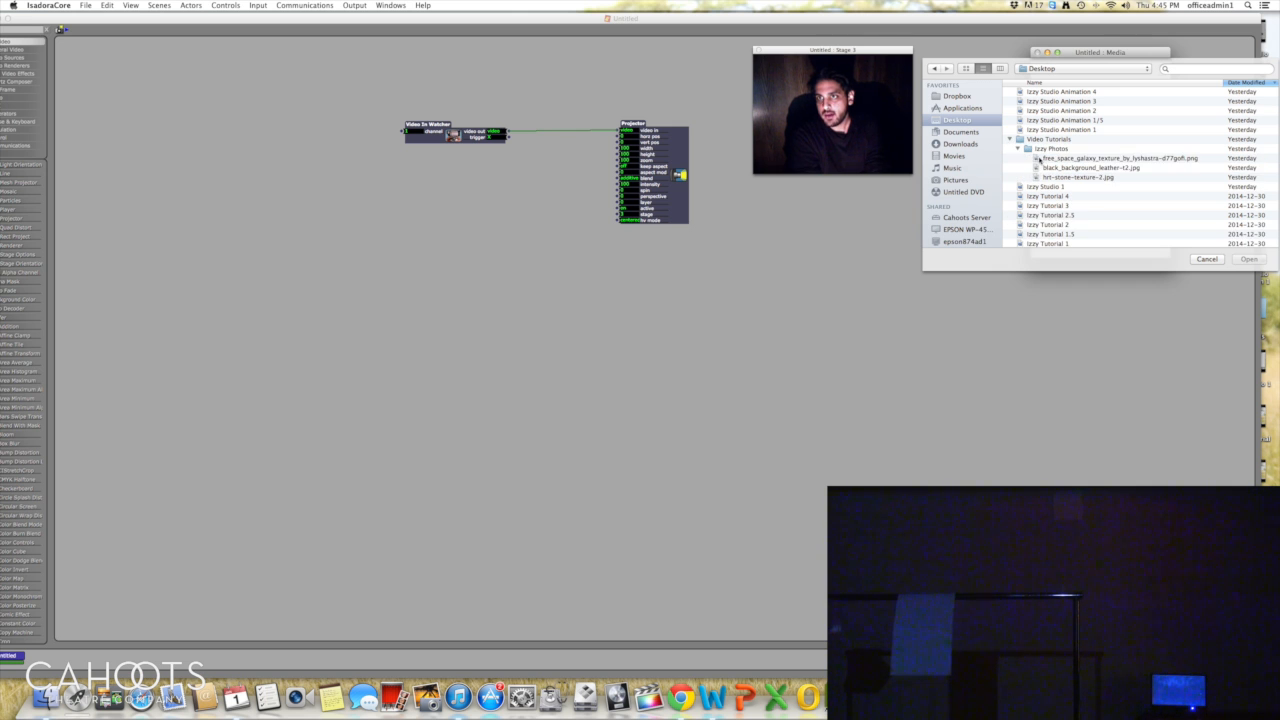
{"action": "left_click", "coordinate": [1054, 160]}
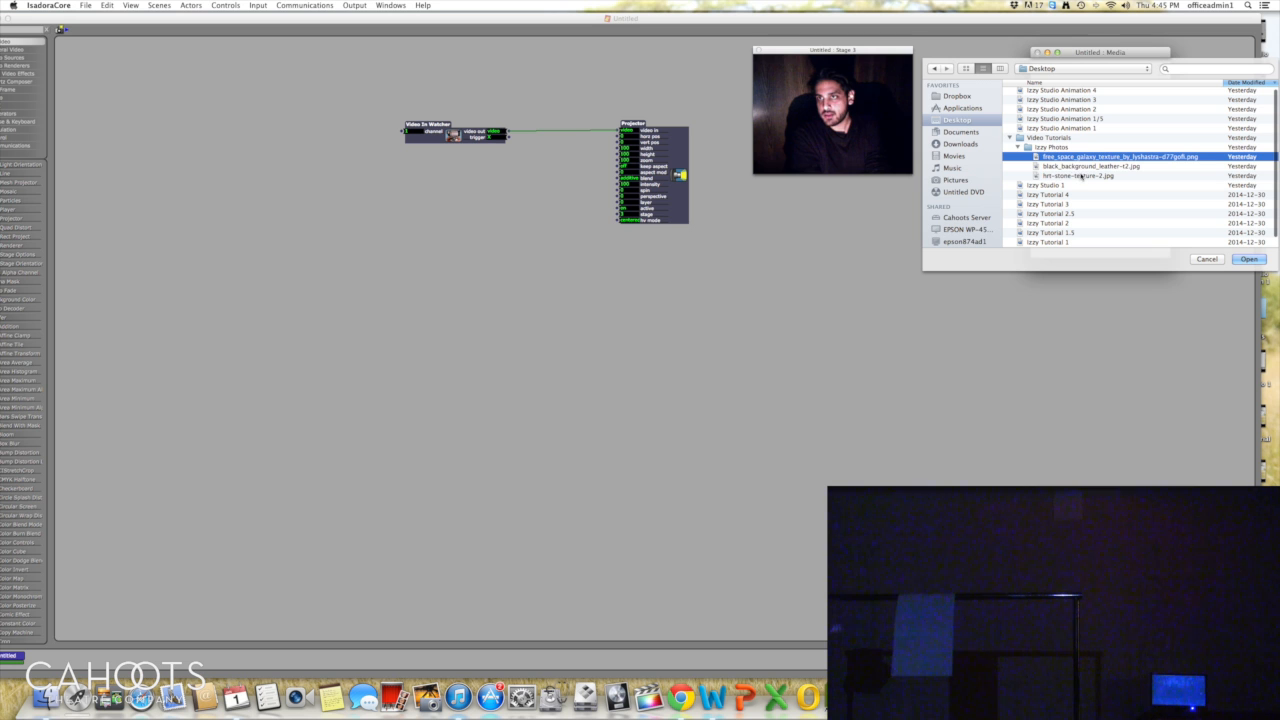
{"action": "left_click", "coordinate": [1080, 176], "text": "shift"}
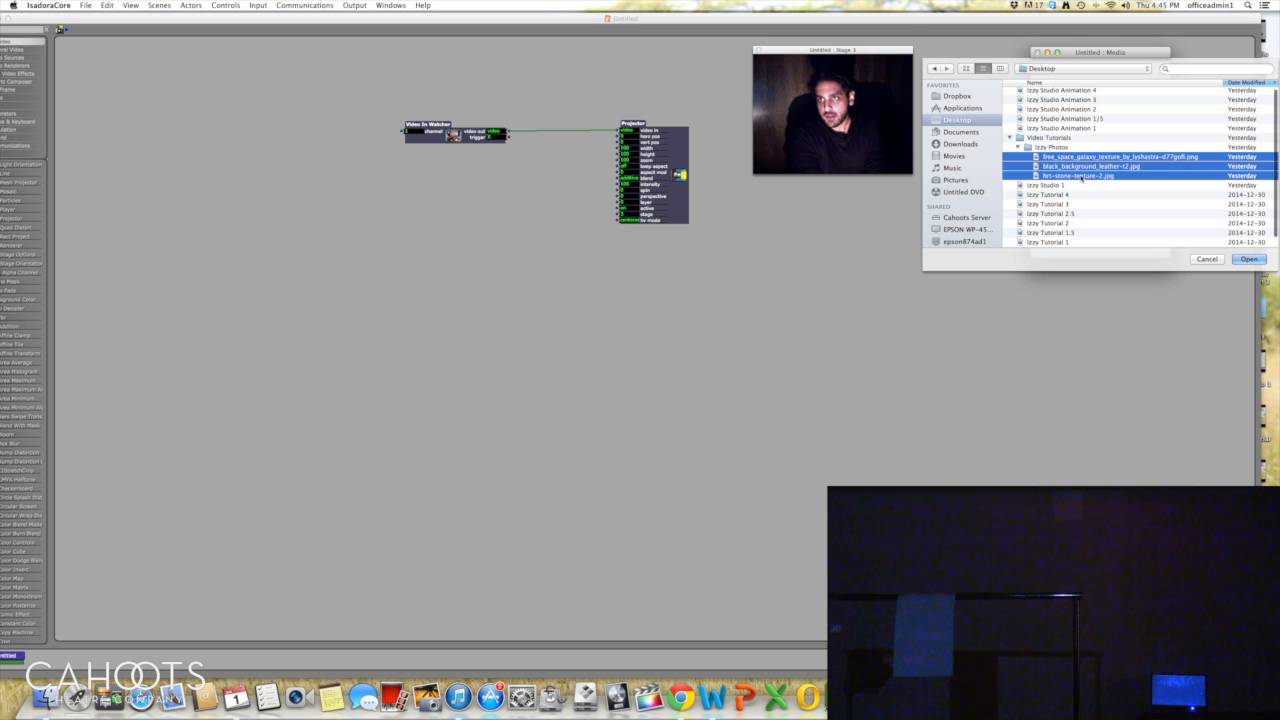
{"action": "left_click", "coordinate": [1248, 262]}
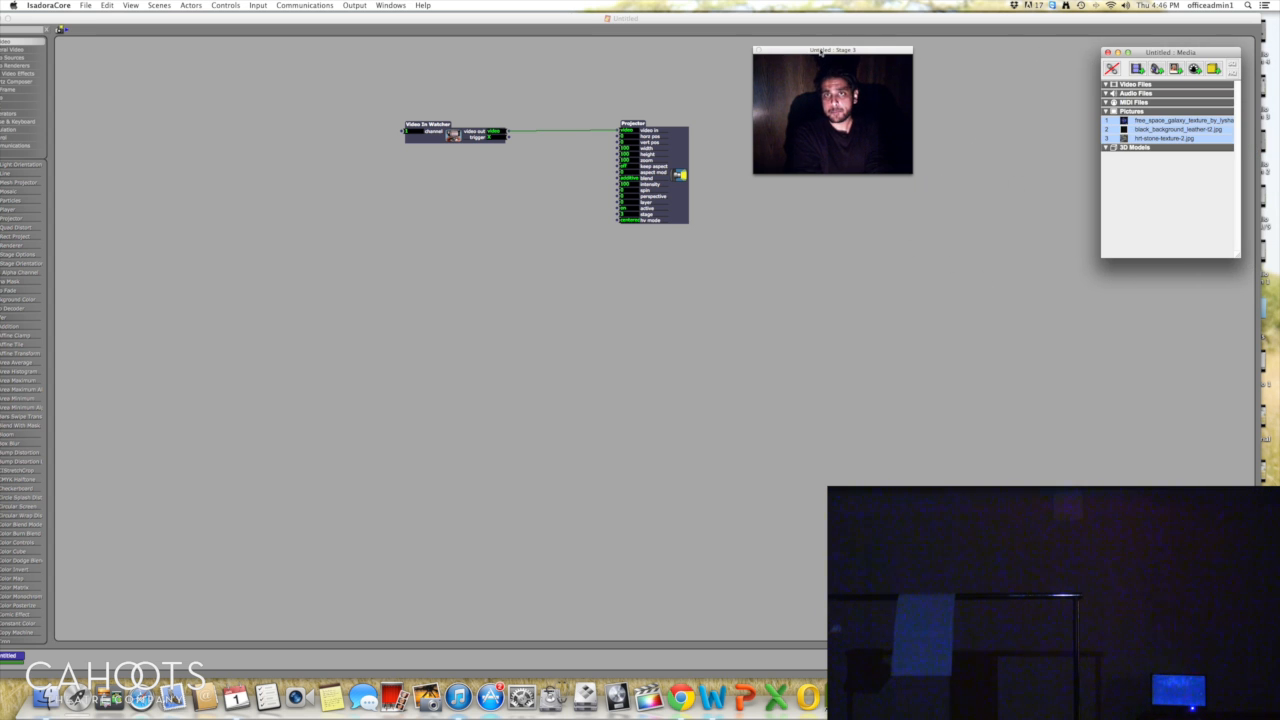
{"action": "left_click_drag", "start_coordinate": [820, 49], "coordinate": [873, 47]}
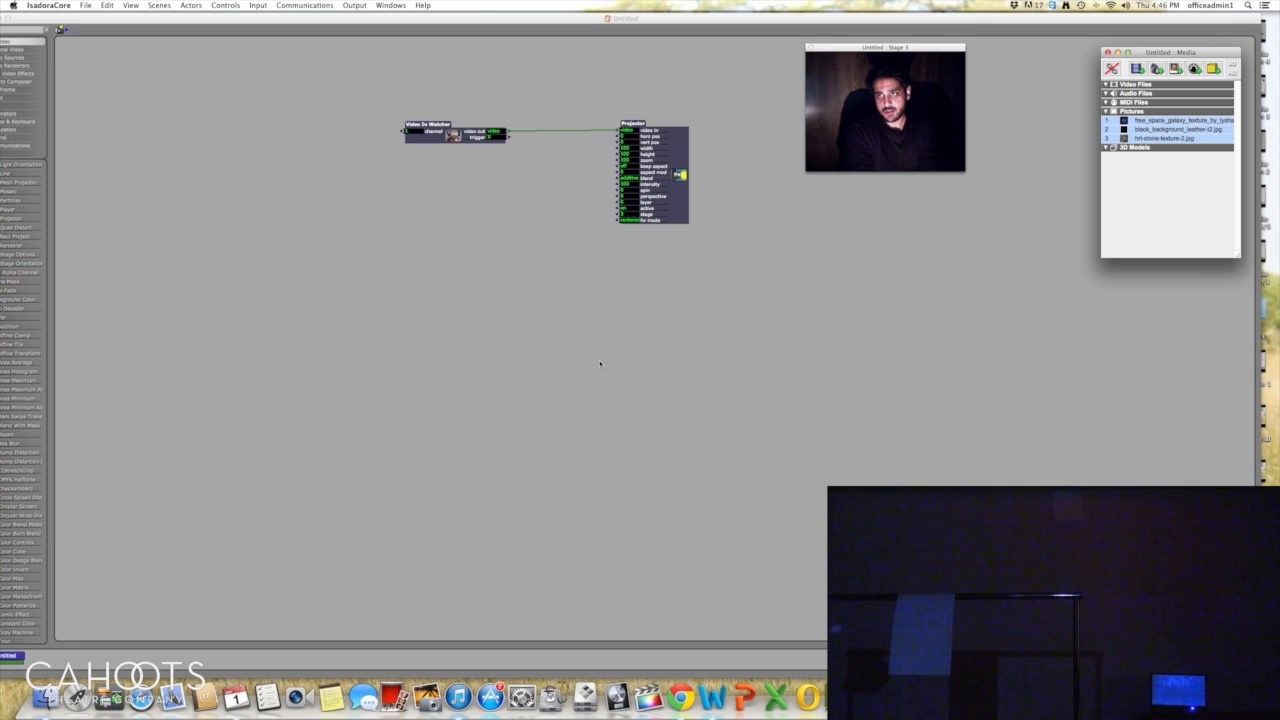
{"action": "left_click", "coordinate": [601, 361]}
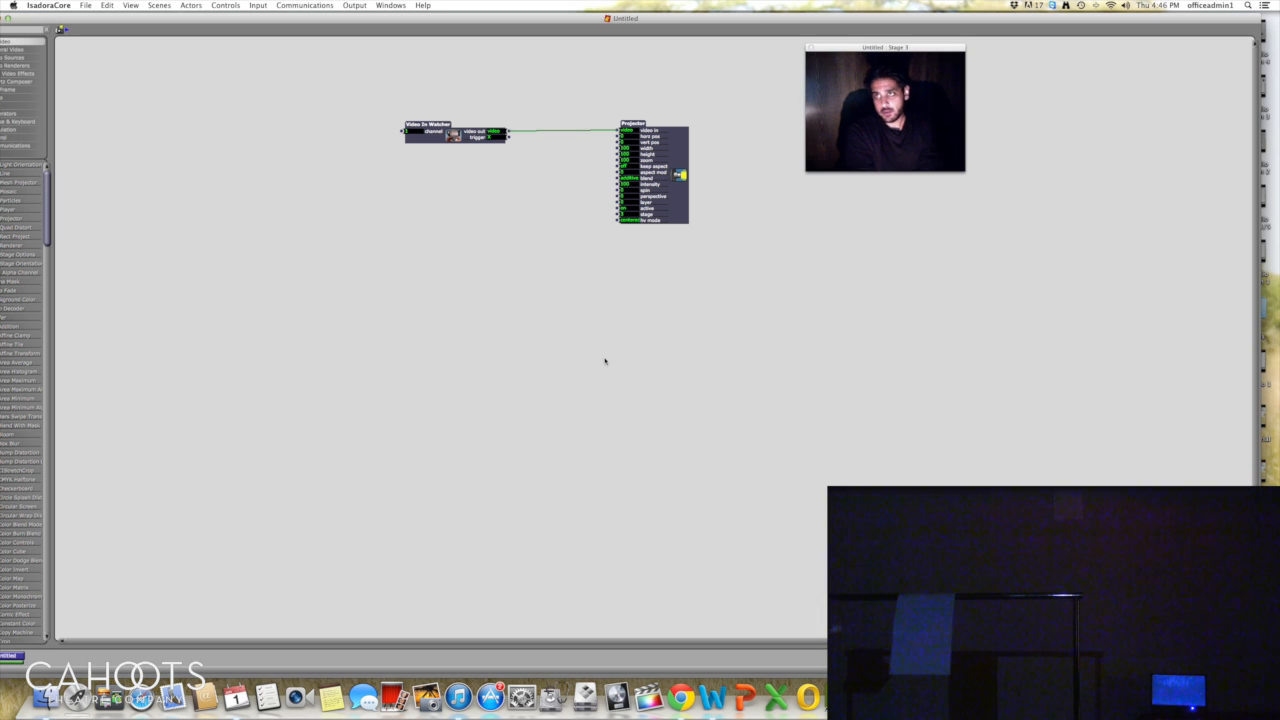
Step: Add a second Projector actor and place it well below the first one, leaving a gap between them
{"action": "double_click", "coordinate": [341, 309]}
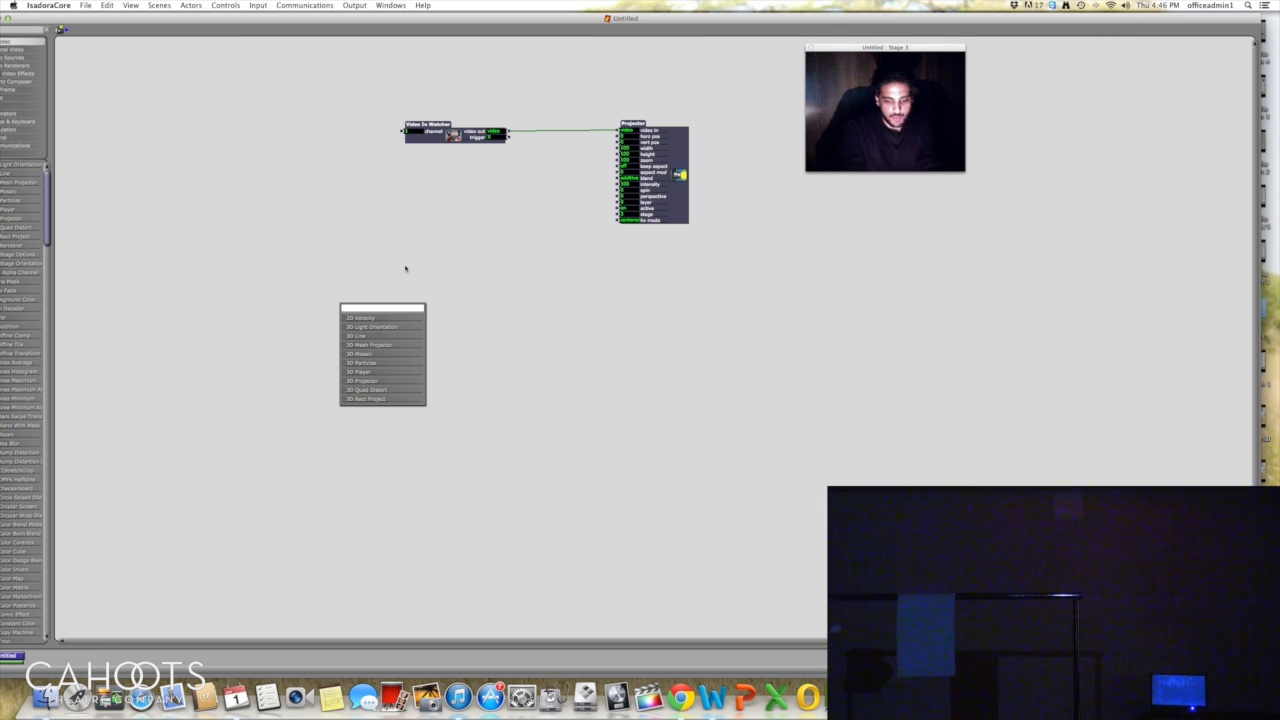
{"action": "type", "text": "pro"}
{"action": "key", "text": "Down"}
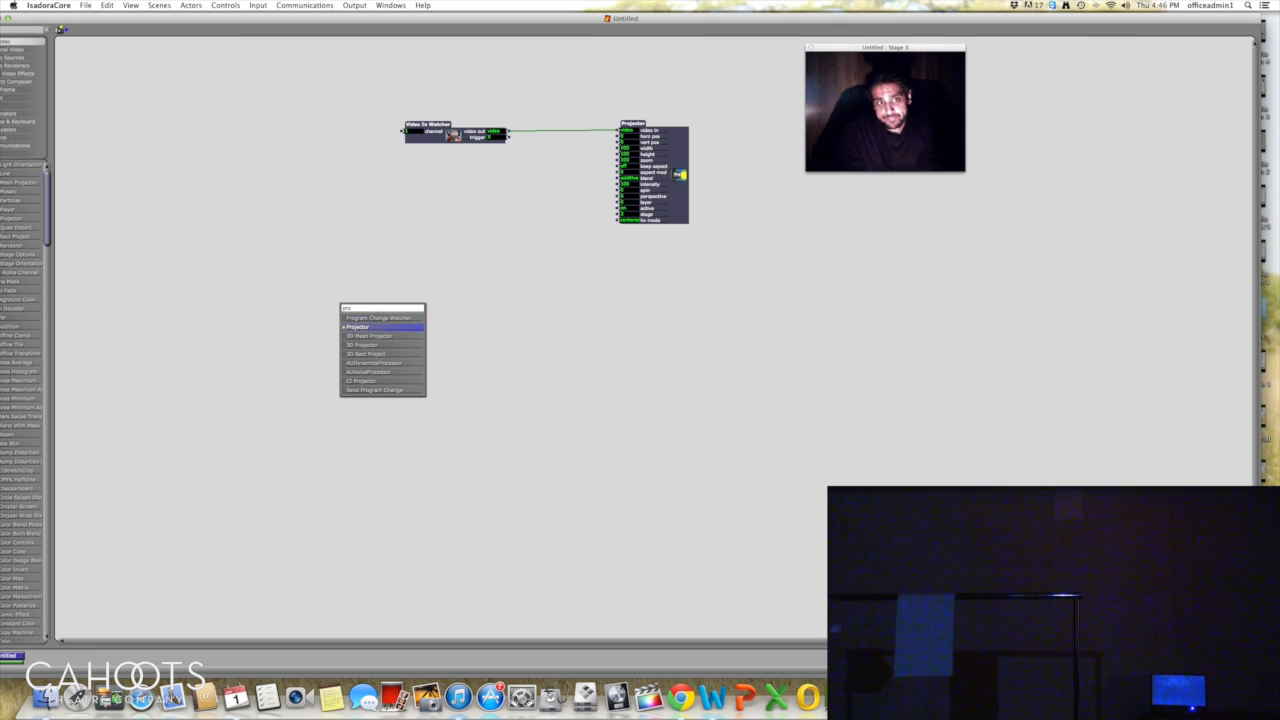
{"action": "key", "text": "Return"}
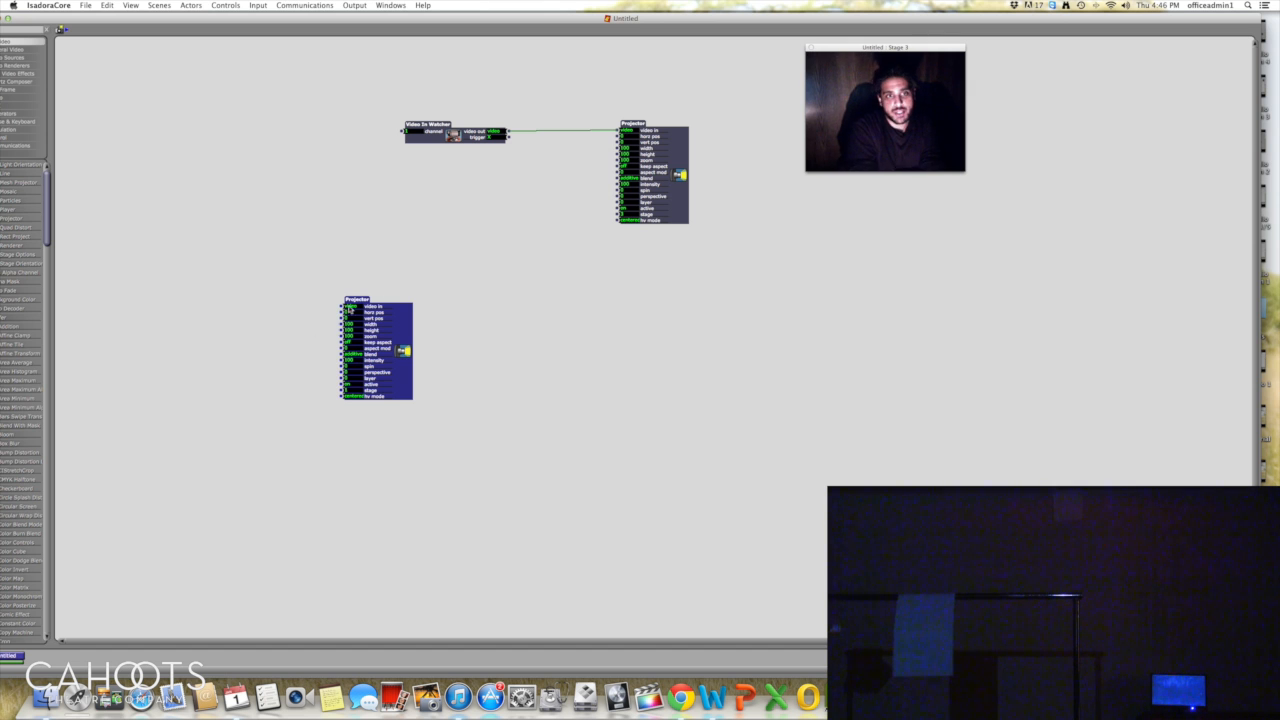
{"action": "left_click_drag", "start_coordinate": [366, 302], "coordinate": [651, 399]}
Step: Add a third Projector actor and position it in the gap between the two existing projectors
{"action": "double_click", "coordinate": [622, 303]}
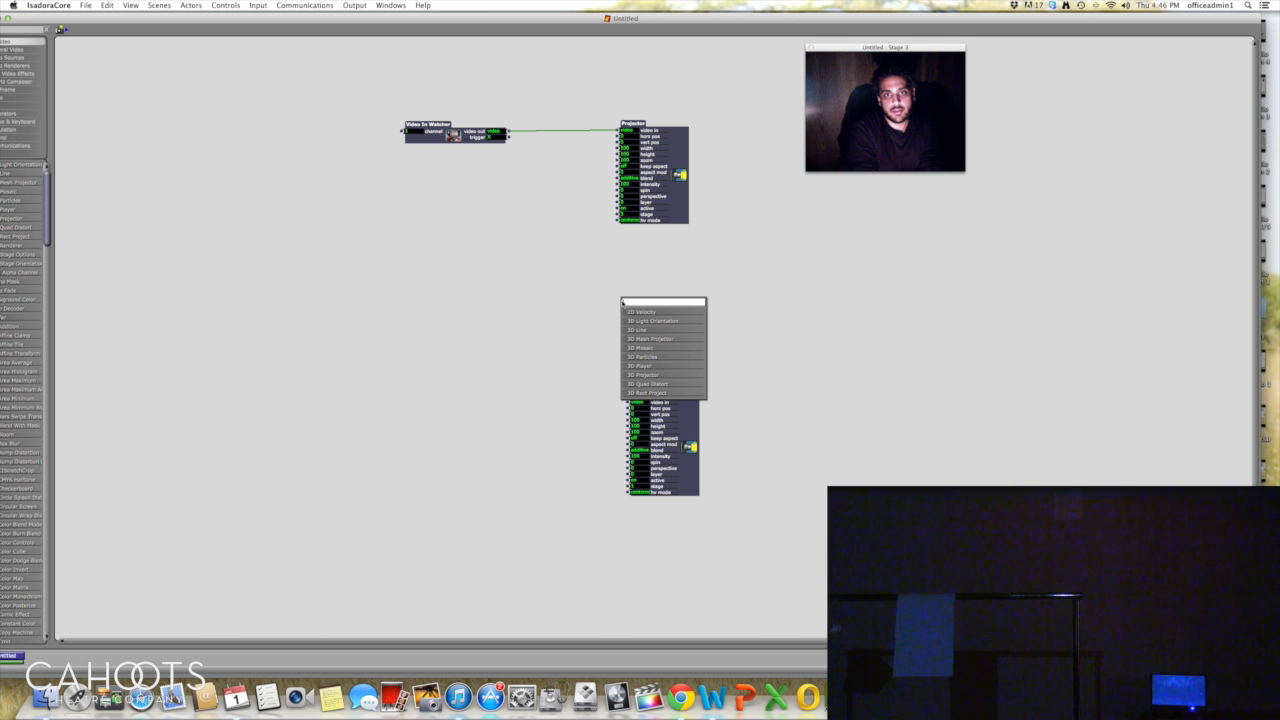
{"action": "type", "text": "proj"}
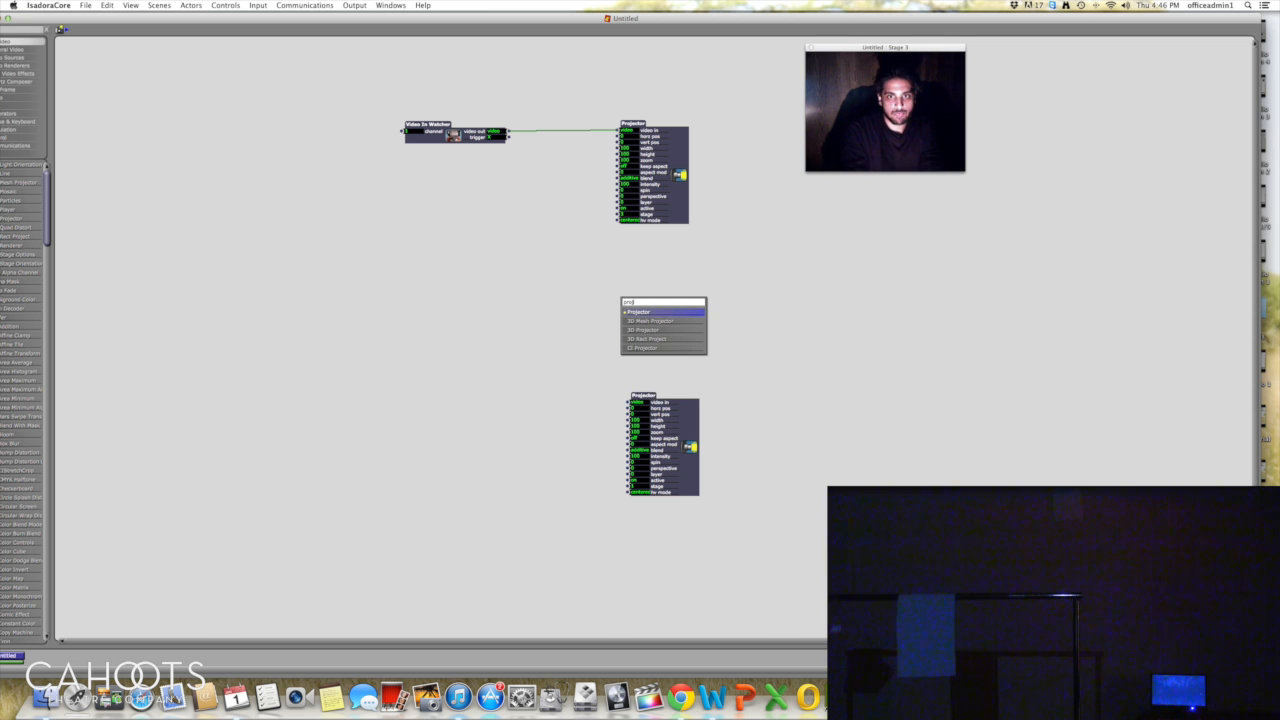
{"action": "key", "text": "Return"}
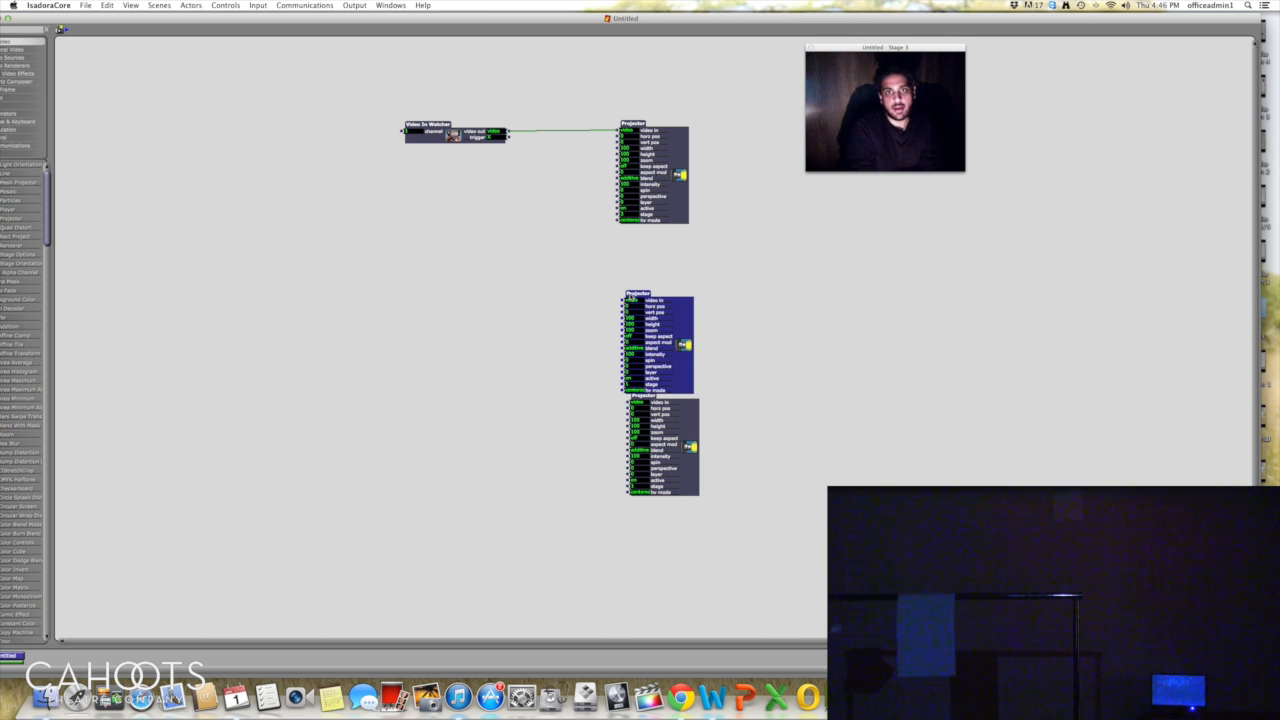
{"action": "left_click_drag", "start_coordinate": [632, 300], "coordinate": [639, 276]}
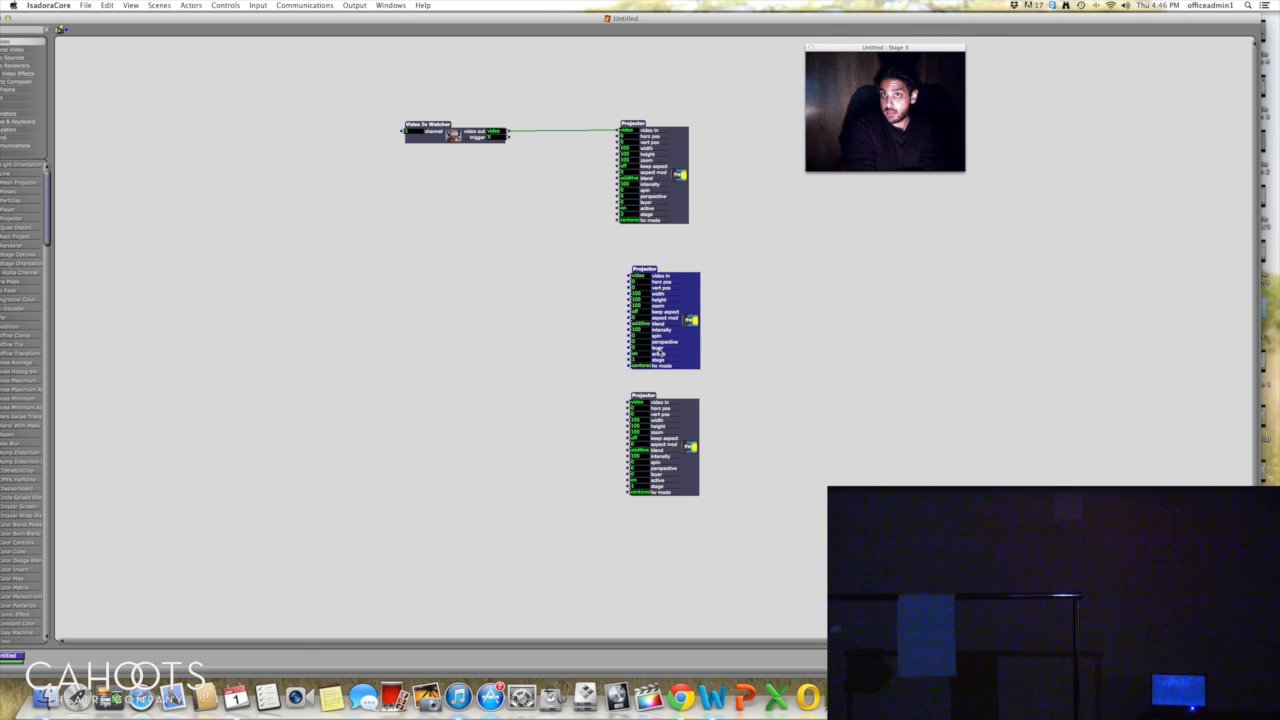
Step: Nudge the bottom Projector actor up slightly and set the middle Projector's stage to 2
{"action": "left_click_drag", "start_coordinate": [648, 401], "coordinate": [645, 397]}
{"action": "left_click", "coordinate": [642, 361]}
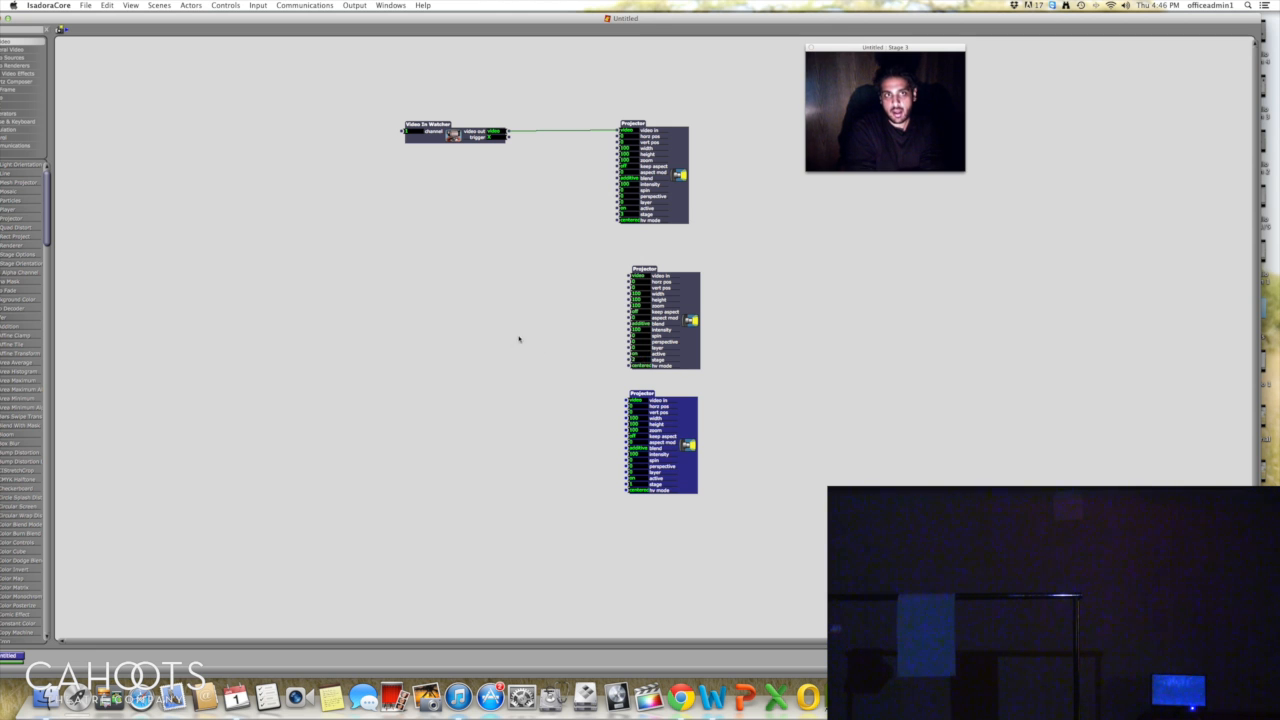
Step: Add a Picture Player actor to the left of the middle Projector, below the Video In Watcher
{"action": "double_click", "coordinate": [376, 294]}
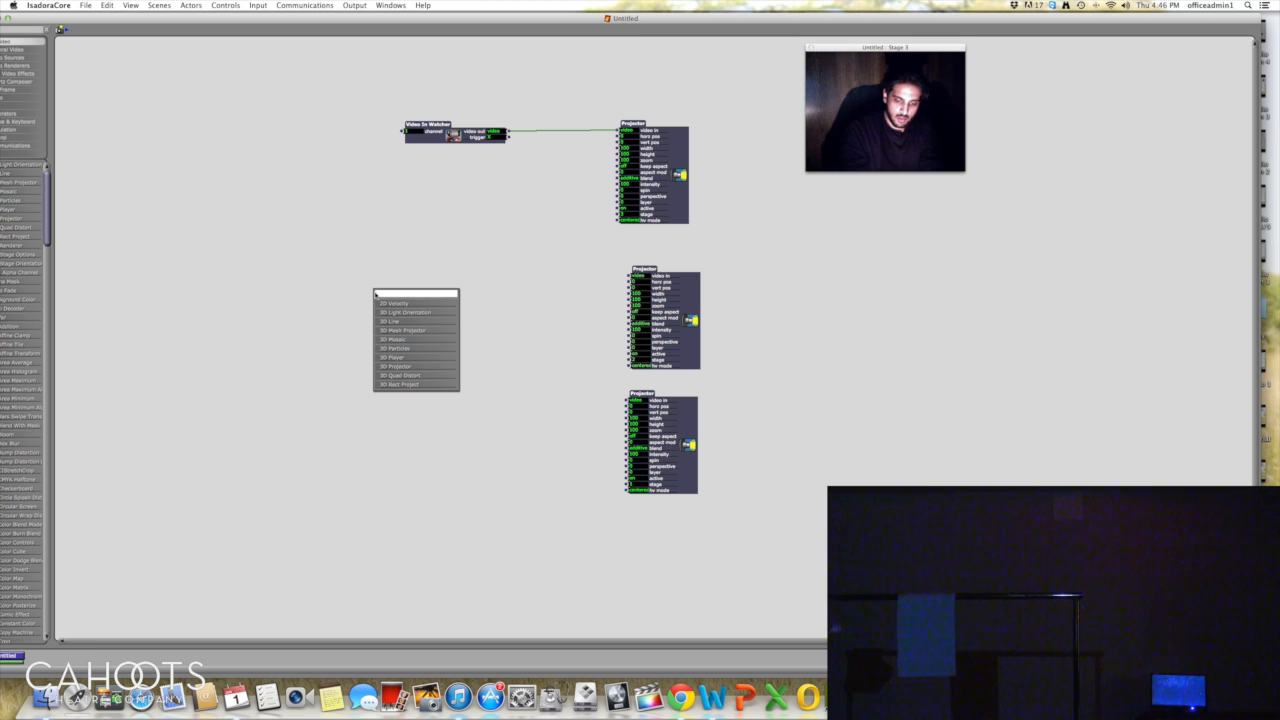
{"action": "type", "text": "pictu"}
{"action": "key", "text": "BackSpace"}
{"action": "key", "text": "BackSpace"}
{"action": "type", "text": "pict"}
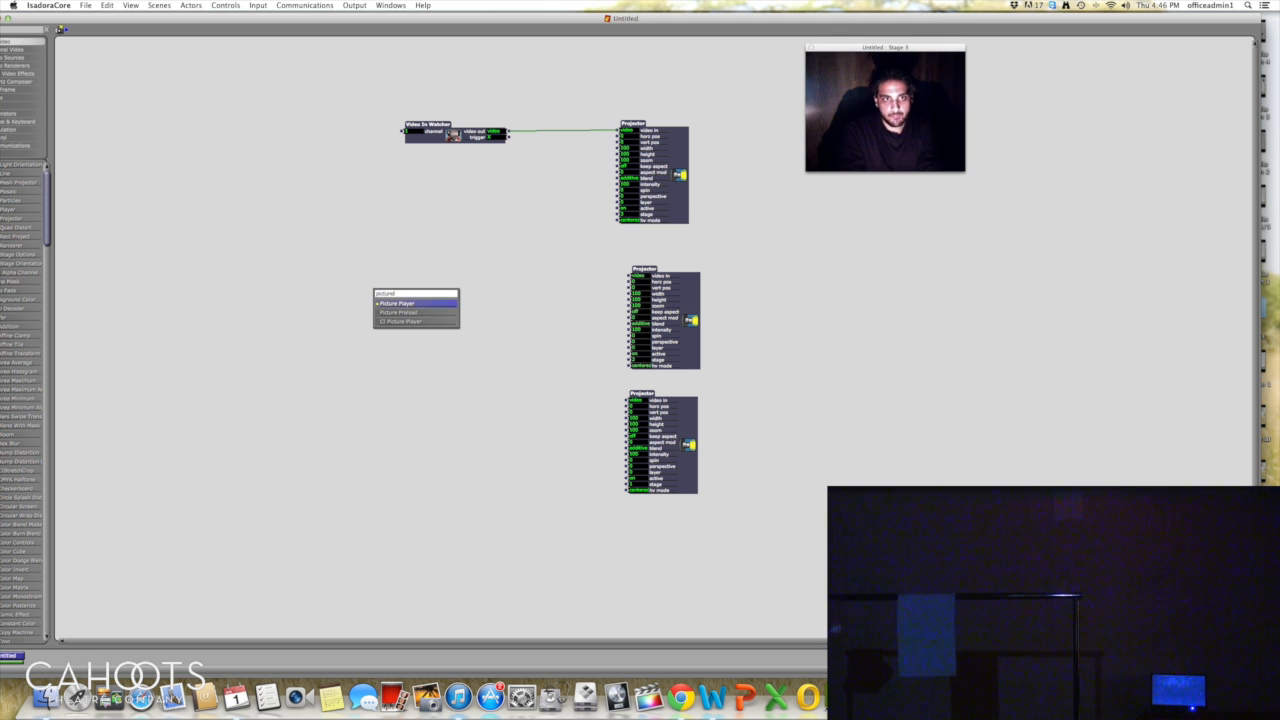
{"action": "key", "text": "Return"}
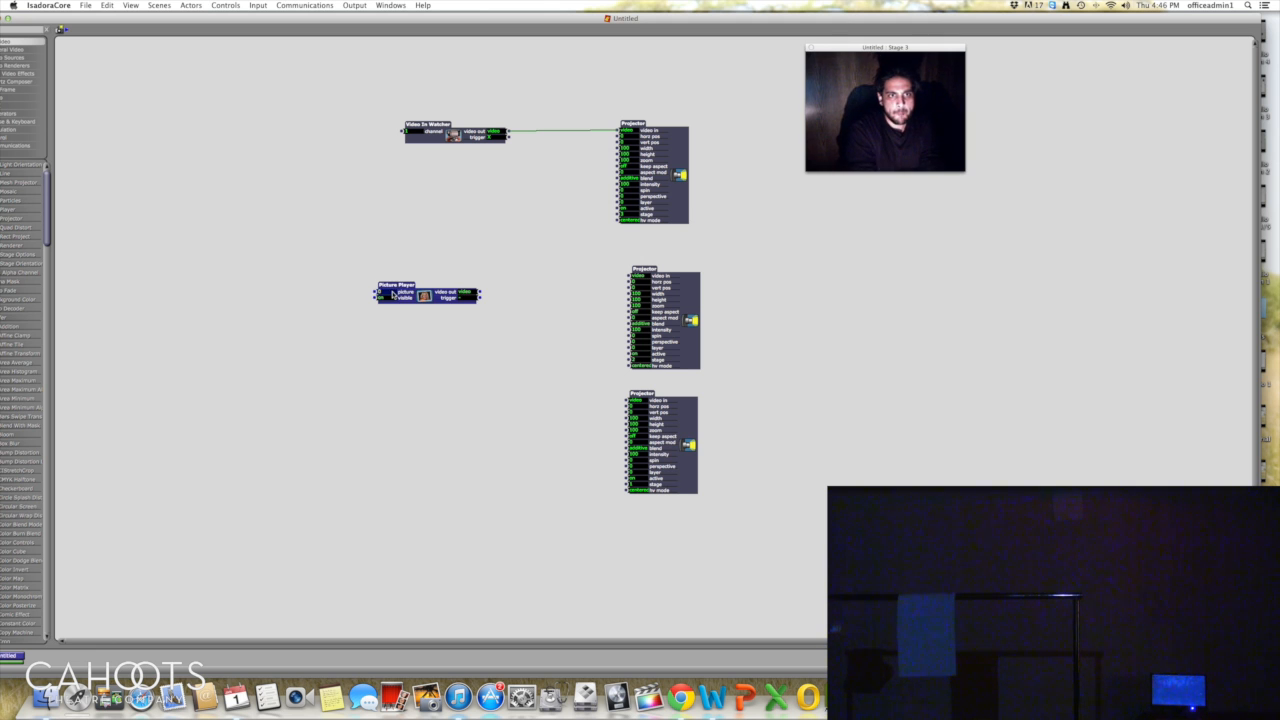
Step: Set the Picture Player's picture to 1, connect its video out to the middle Projector's video in, and move the player up slightly
{"action": "left_click", "coordinate": [392, 292]}
{"action": "type", "text": "1:Free_s"}
{"action": "key", "text": "Return"}
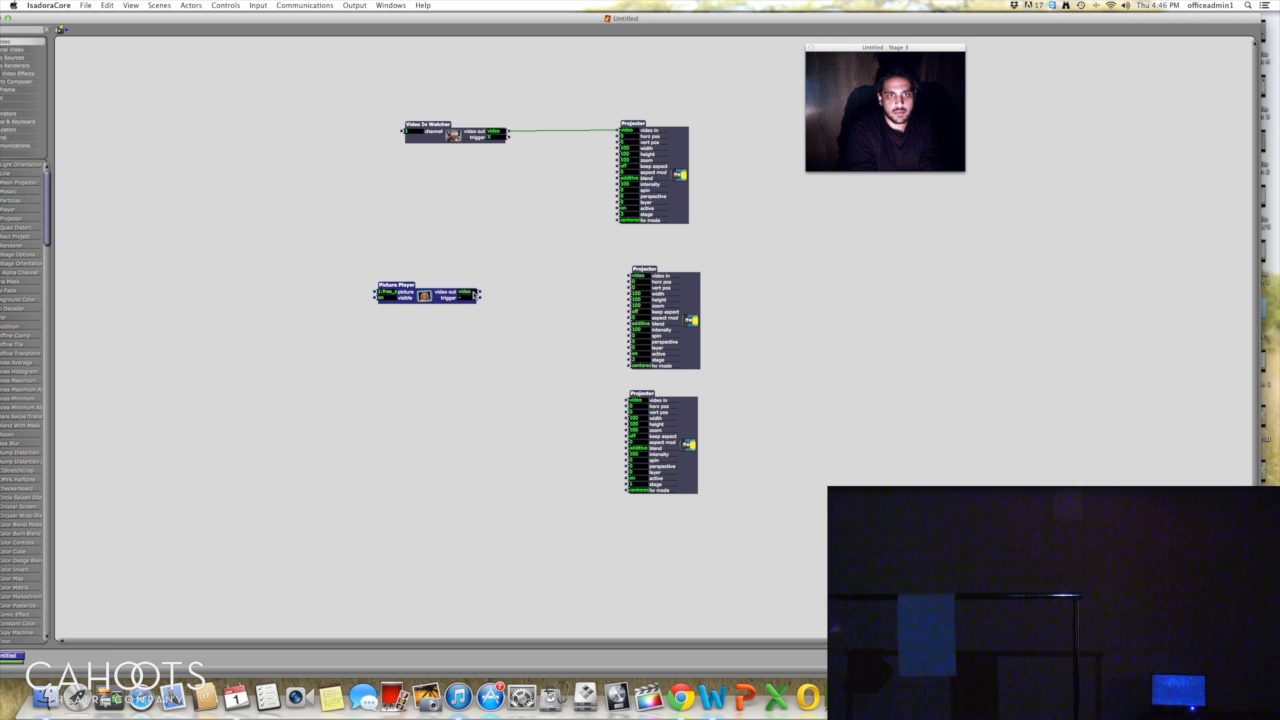
{"action": "left_click_drag", "start_coordinate": [481, 295], "coordinate": [632, 276]}
{"action": "left_click_drag", "start_coordinate": [397, 286], "coordinate": [396, 256]}
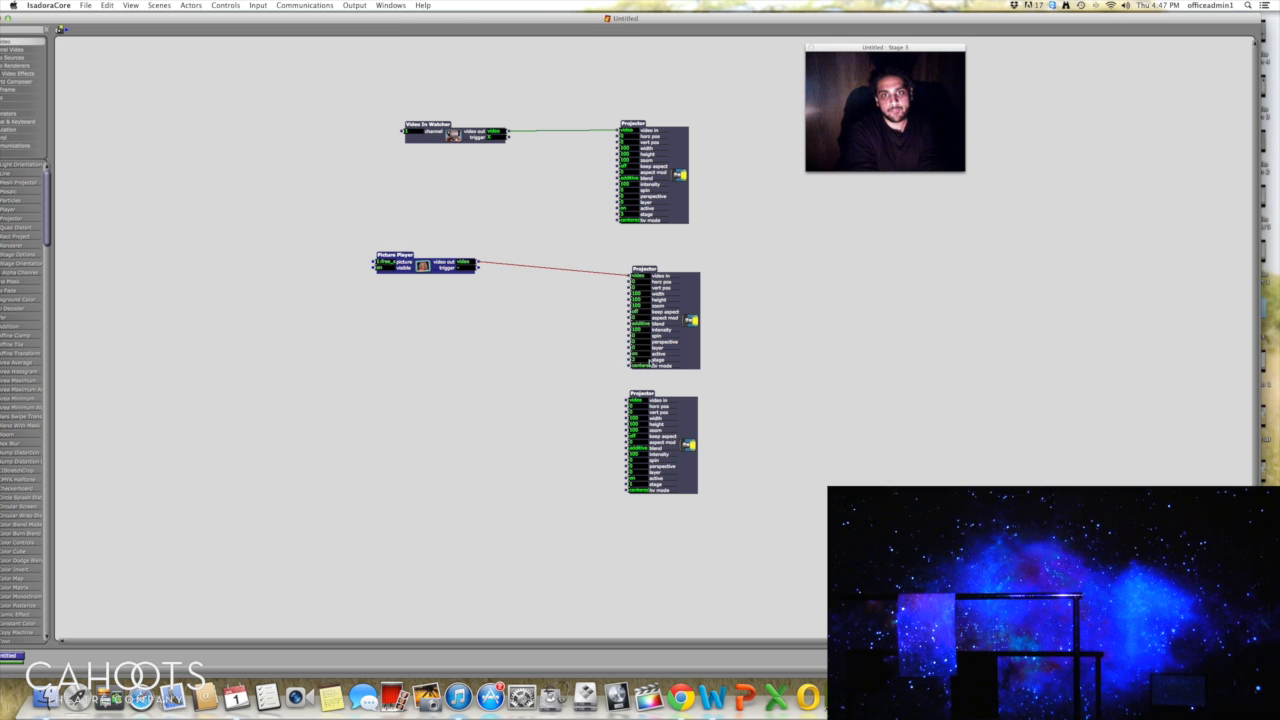
Step: Switch the middle Projector's stage to 1, back to 2 and to 1 again, and align the actor with its Picture Player
{"action": "left_click", "coordinate": [642, 362]}
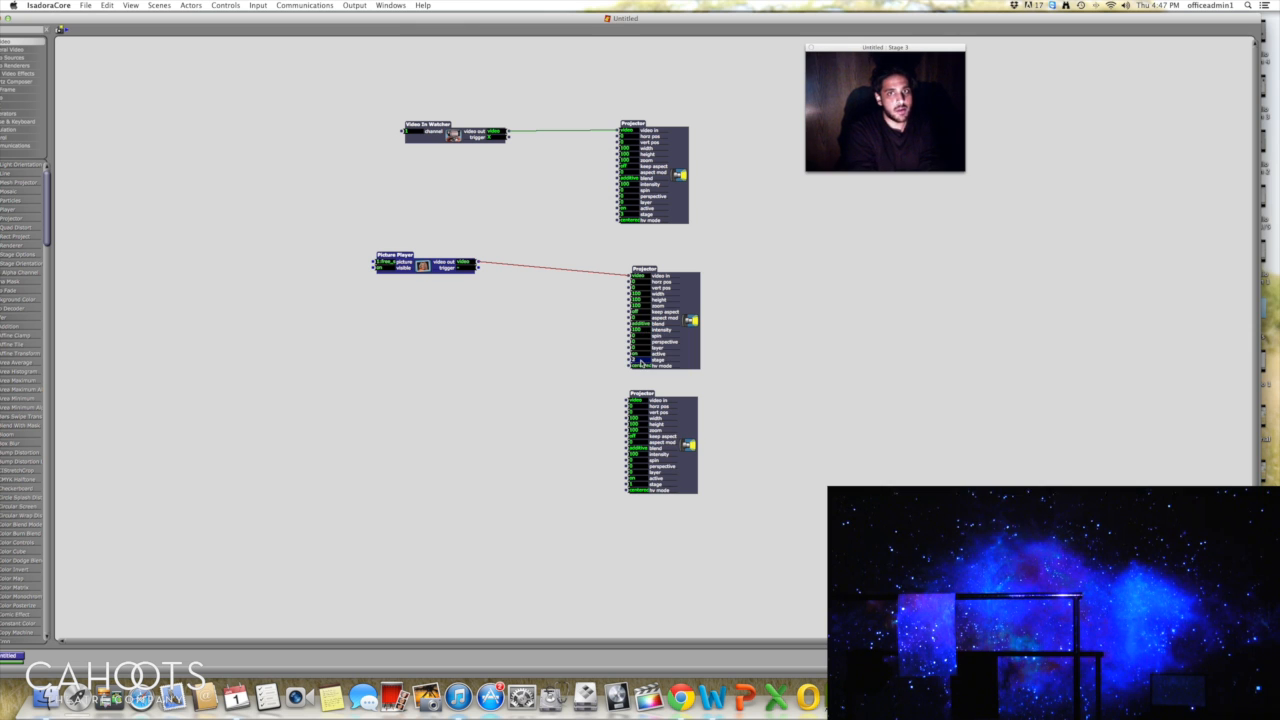
{"action": "left_click_drag", "start_coordinate": [641, 361], "coordinate": [640, 364]}
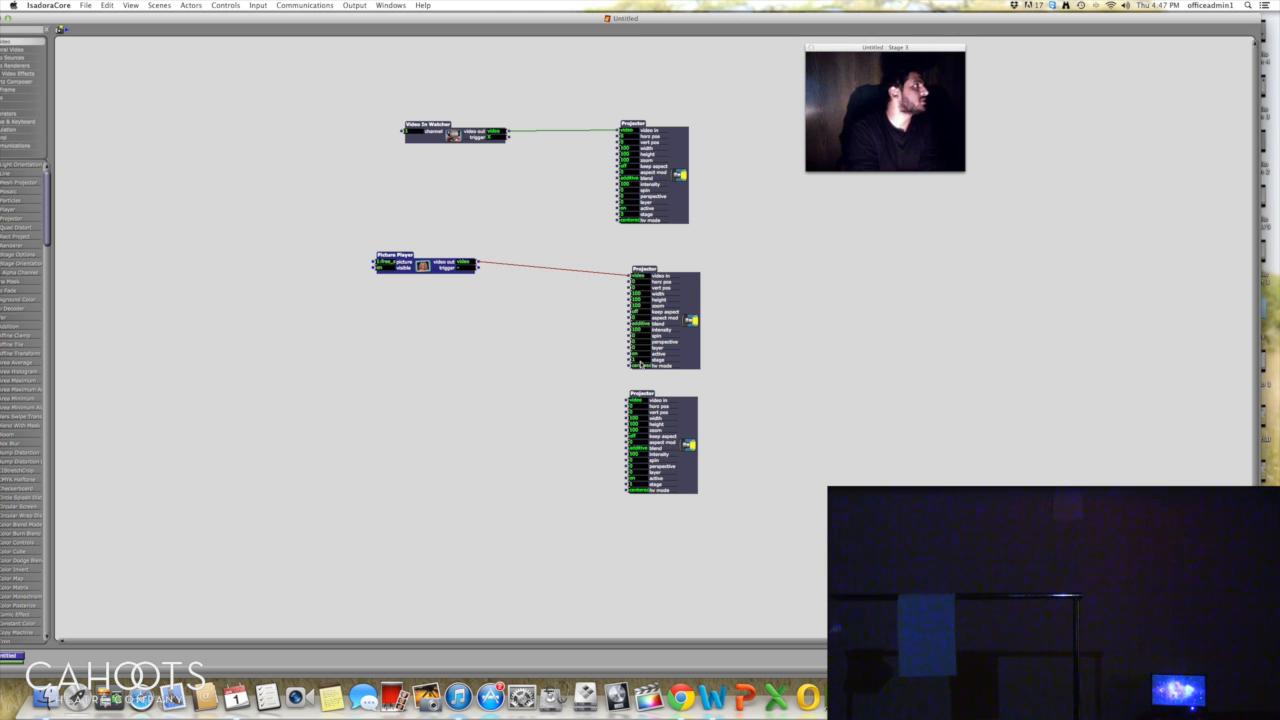
{"action": "left_click", "coordinate": [640, 362]}
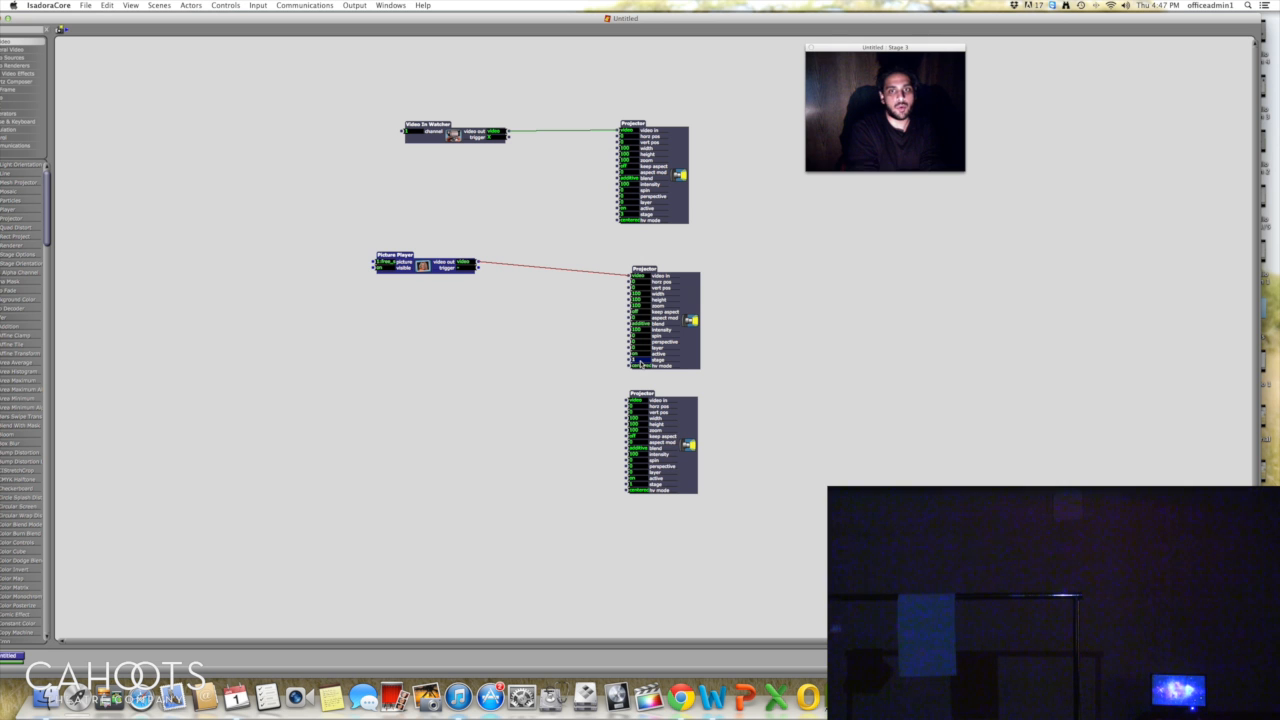
{"action": "left_click_drag", "start_coordinate": [641, 362], "coordinate": [641, 362]}
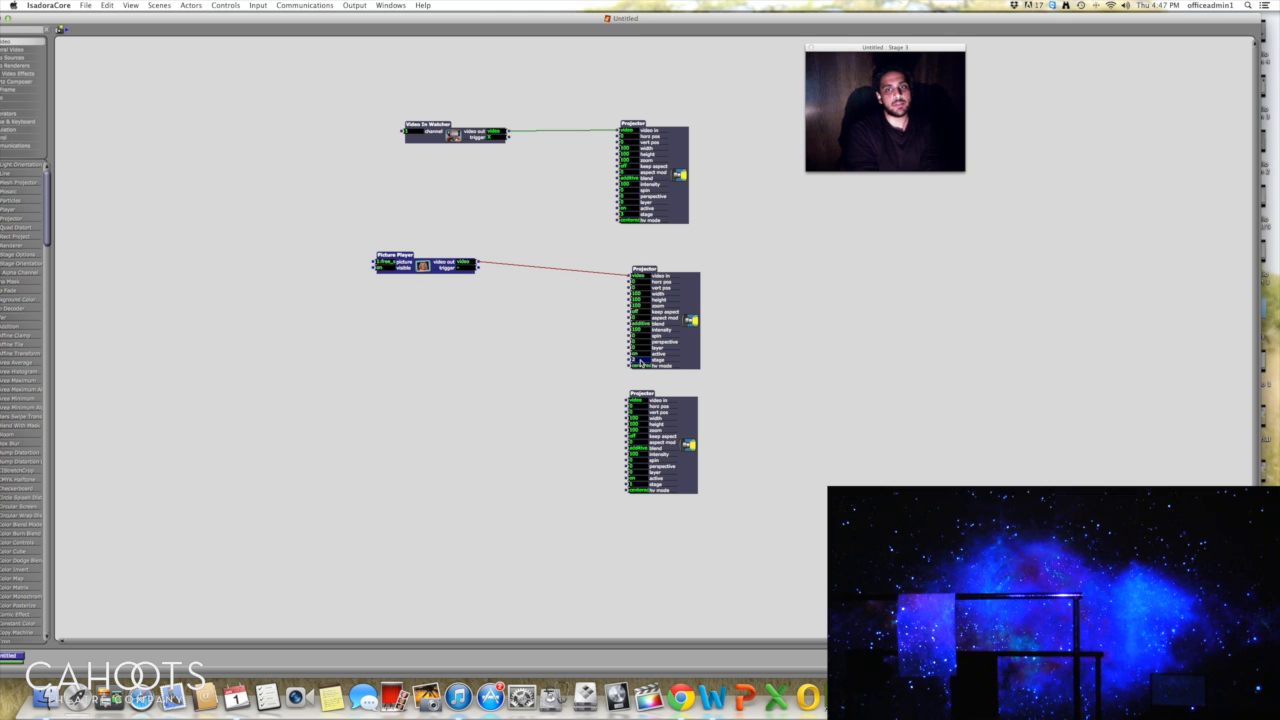
{"action": "left_click_drag", "start_coordinate": [641, 363], "coordinate": [641, 364]}
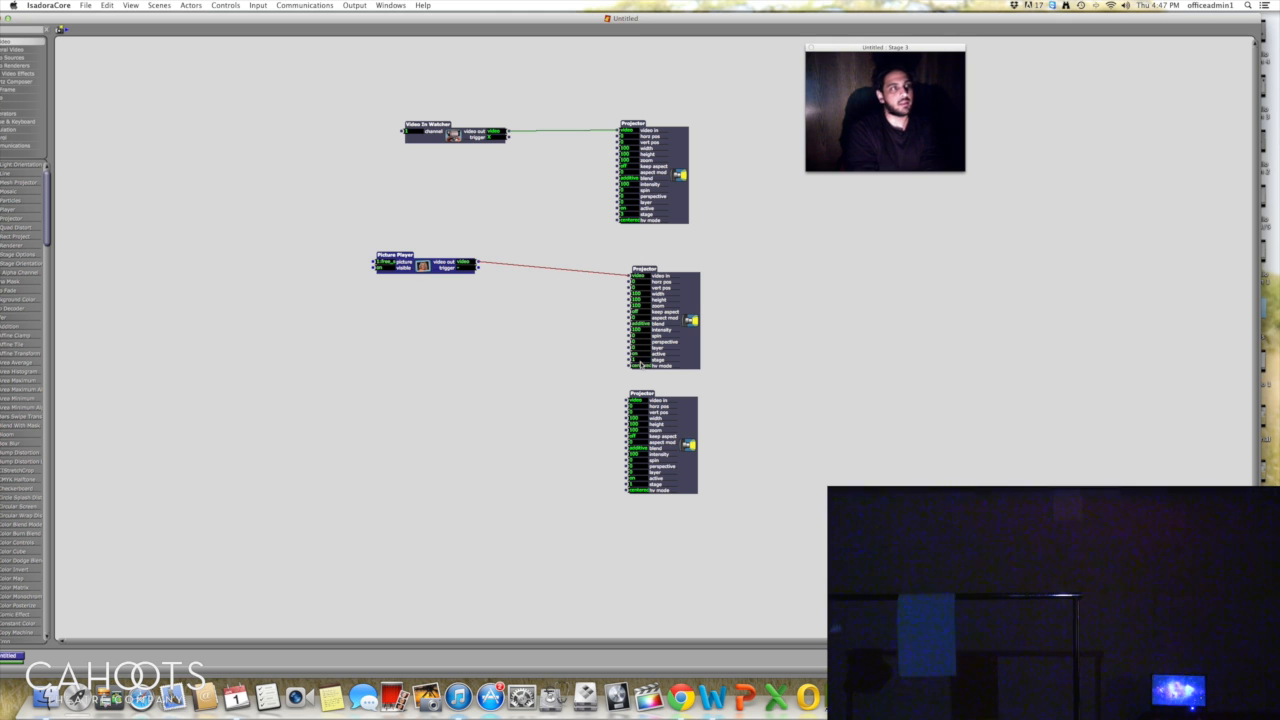
{"action": "left_click_drag", "start_coordinate": [640, 270], "coordinate": [647, 254]}
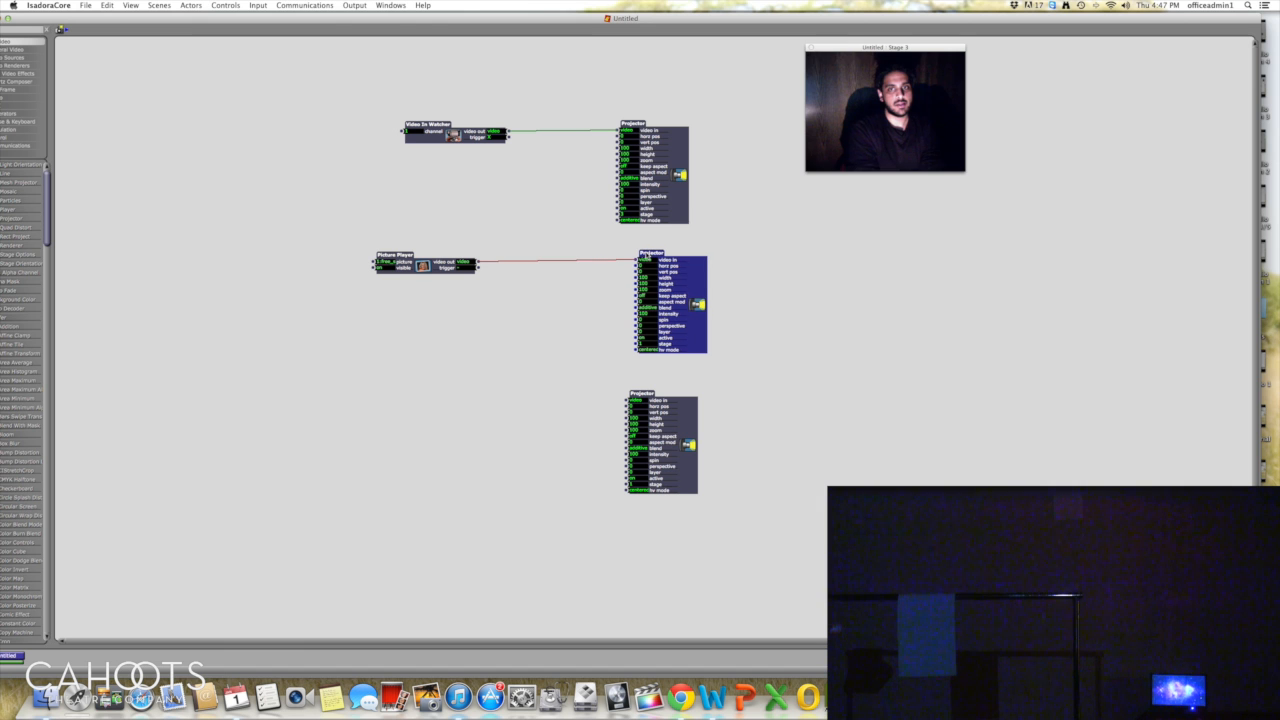
Step: Add a second Picture Player beside the bottom Projector and assign the stone texture as its picture
{"action": "double_click", "coordinate": [381, 404]}
{"action": "type", "text": "pi"}
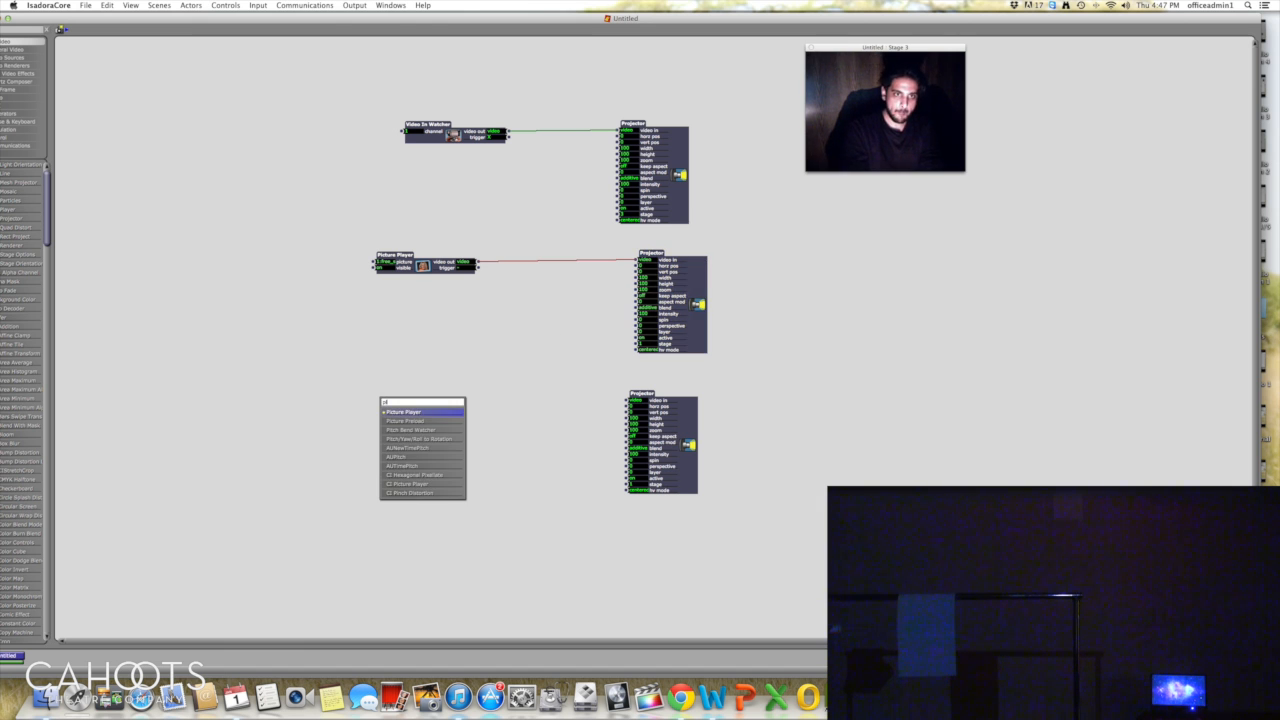
{"action": "key", "text": "Return"}
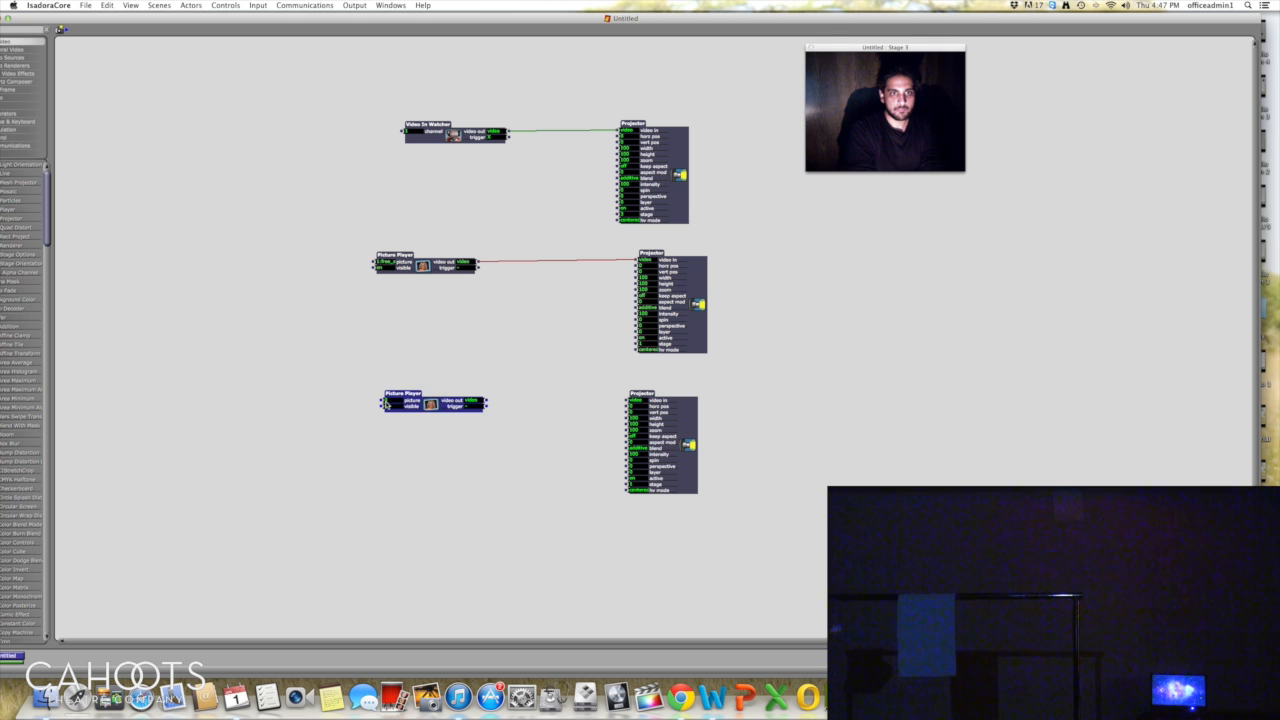
{"action": "left_click", "coordinate": [391, 401]}
{"action": "type", "text": "2"}
{"action": "key", "text": "Return"}
{"action": "left_click_drag", "start_coordinate": [391, 402], "coordinate": [398, 402]}
Step: Connect the second Picture Player's video out to the bottom Projector's video in and set that Projector's stage to 2
{"action": "left_click_drag", "start_coordinate": [487, 401], "coordinate": [628, 400]}
{"action": "left_click", "coordinate": [628, 401]}
{"action": "left_click", "coordinate": [632, 485]}
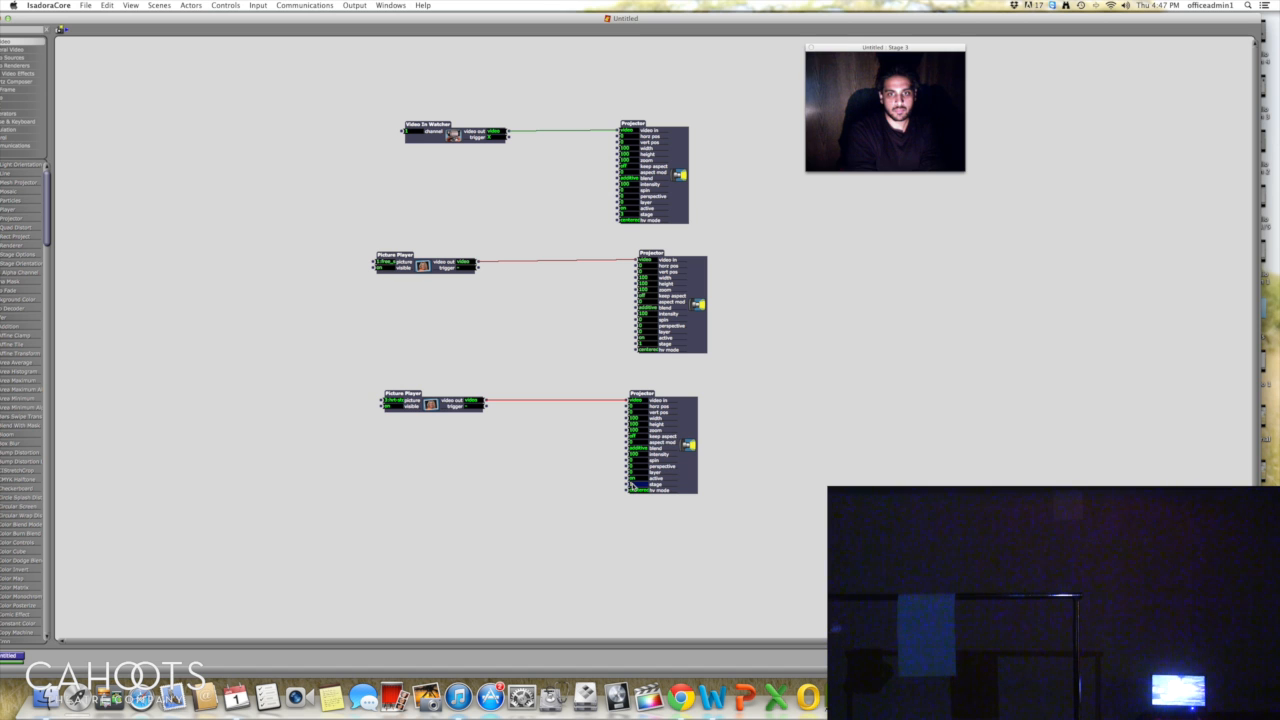
{"action": "type", "text": "2"}
{"action": "key", "text": "Return"}
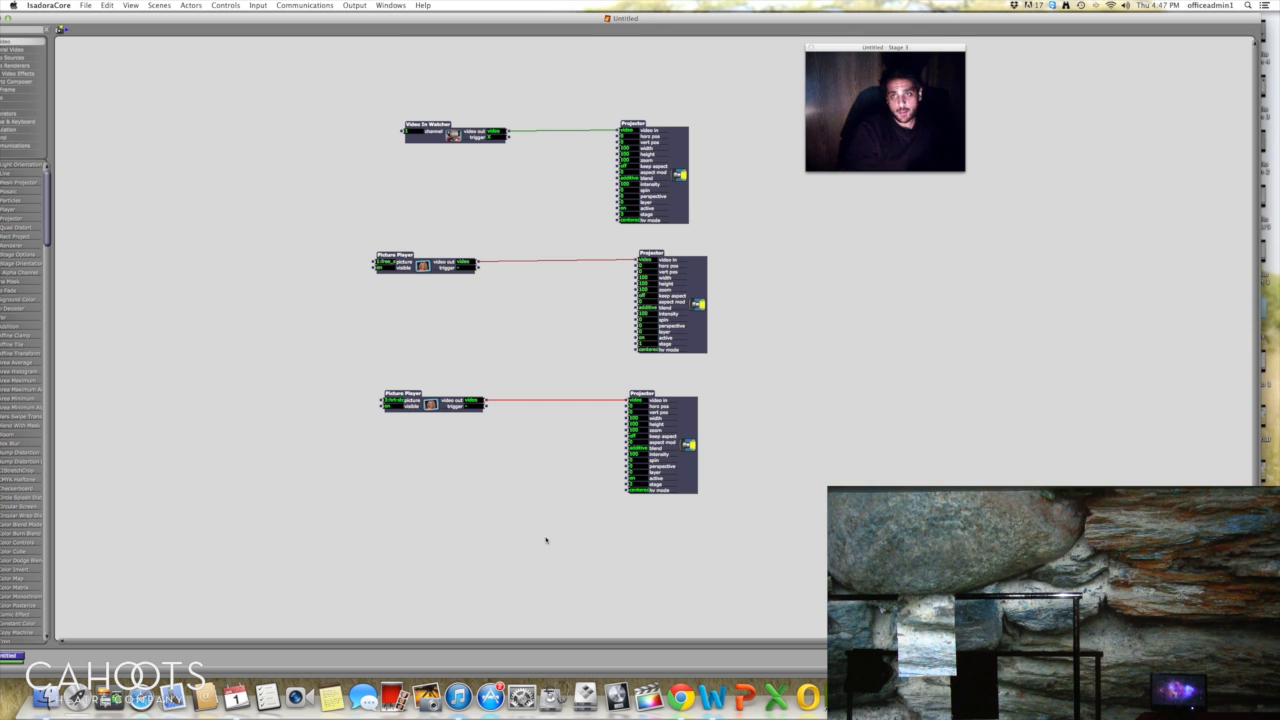
Step: Spread the stone Picture Player and its Projector apart, moving the Projector well to the right and both slightly up
{"action": "left_click_drag", "start_coordinate": [638, 400], "coordinate": [750, 386]}
{"action": "left_click_drag", "start_coordinate": [418, 393], "coordinate": [391, 371]}
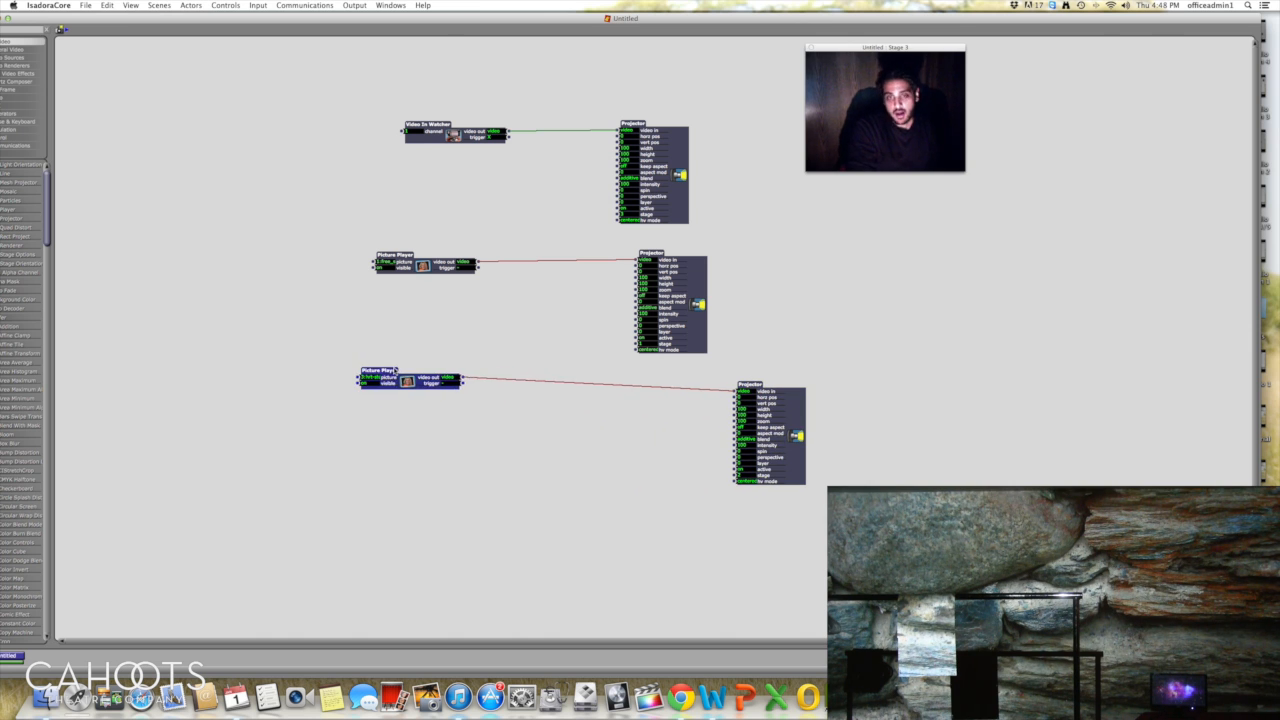
{"action": "left_click_drag", "start_coordinate": [751, 387], "coordinate": [778, 372]}
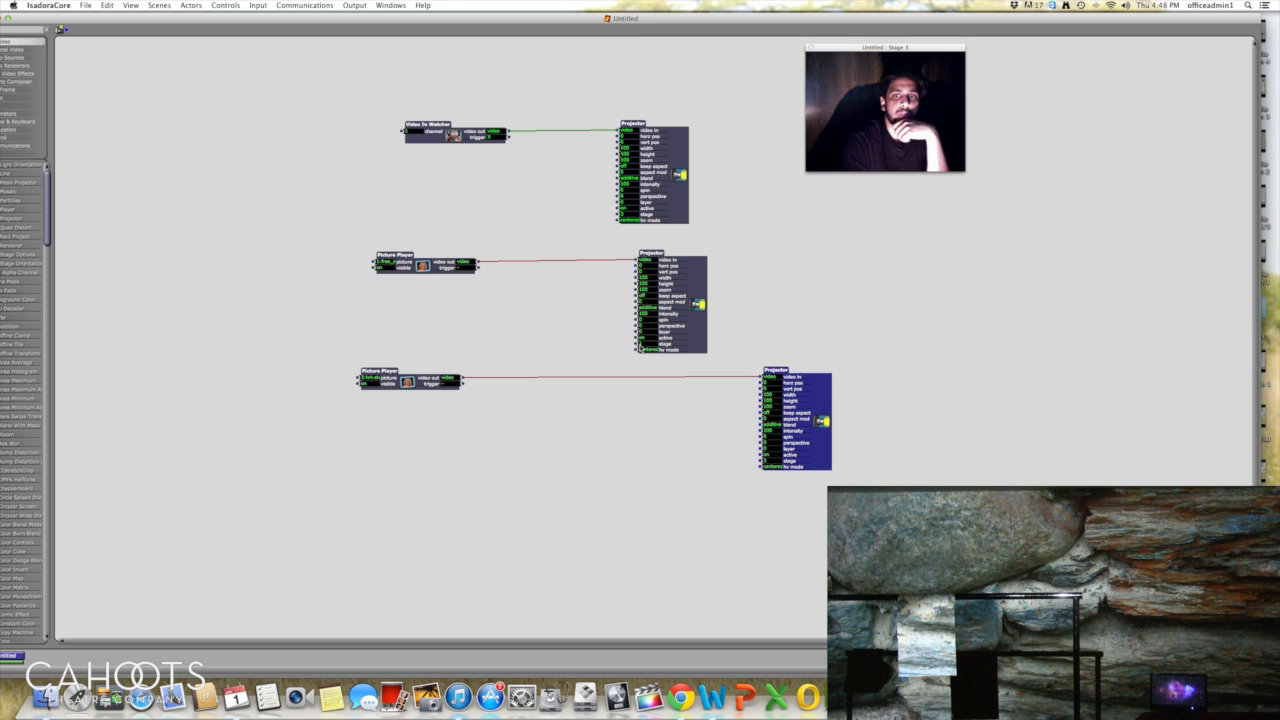
Step: Set the galaxy Projector's stage to 2 so it shares the stone texture's stage, and nudge the stone Projector up slightly
{"action": "left_click", "coordinate": [648, 344]}
{"action": "type", "text": "2"}
{"action": "key", "text": "Return"}
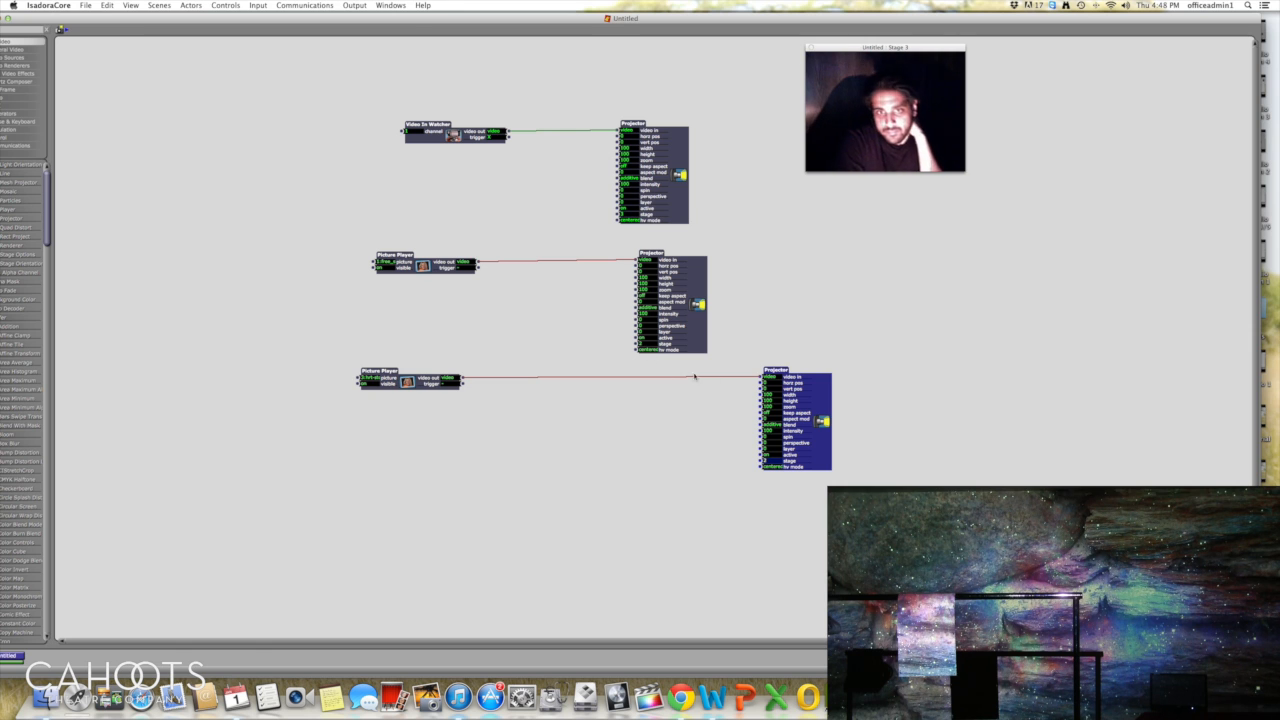
{"action": "left_click_drag", "start_coordinate": [782, 374], "coordinate": [782, 371]}
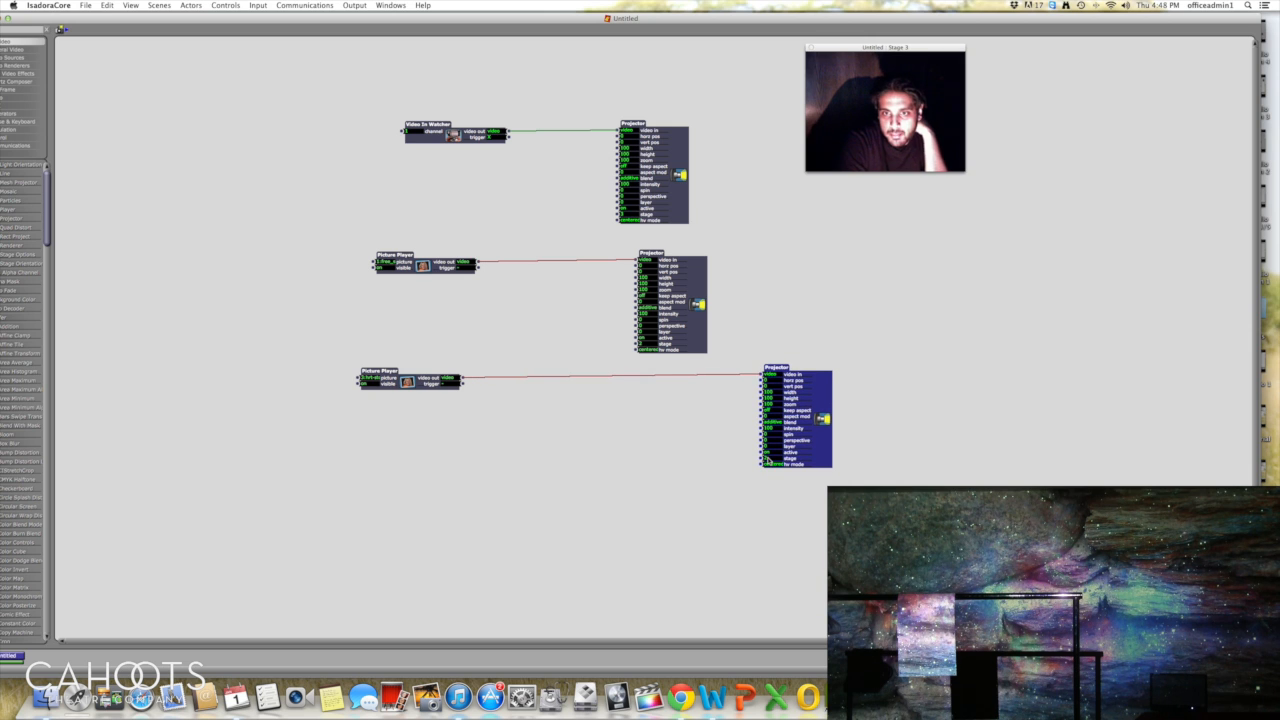
{"action": "left_click", "coordinate": [701, 263]}
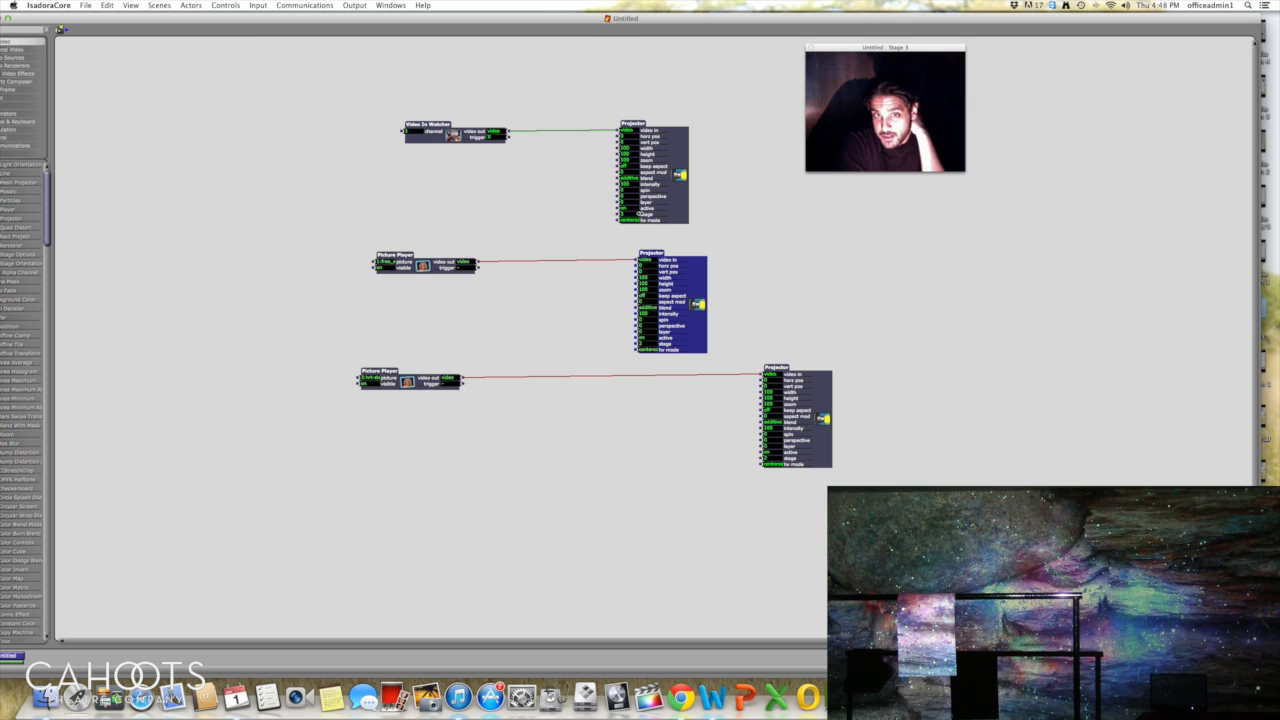
Step: Move the Video In Watcher and its Projector together to the lower left of the scene, away from the picture actors
{"action": "left_click_drag", "start_coordinate": [379, 77], "coordinate": [700, 230]}
{"action": "left_click_drag", "start_coordinate": [660, 150], "coordinate": [212, 558]}
{"action": "left_click_drag", "start_coordinate": [344, 136], "coordinate": [830, 505]}
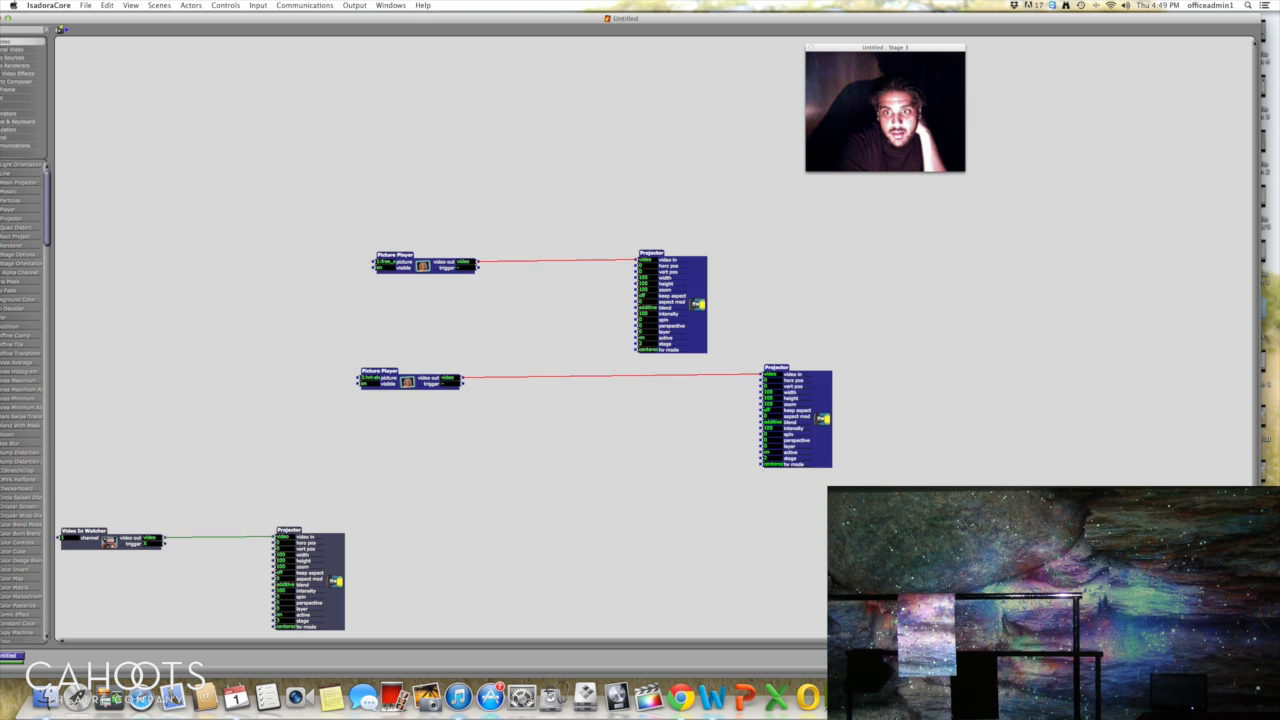
{"action": "left_click", "coordinate": [880, 437]}
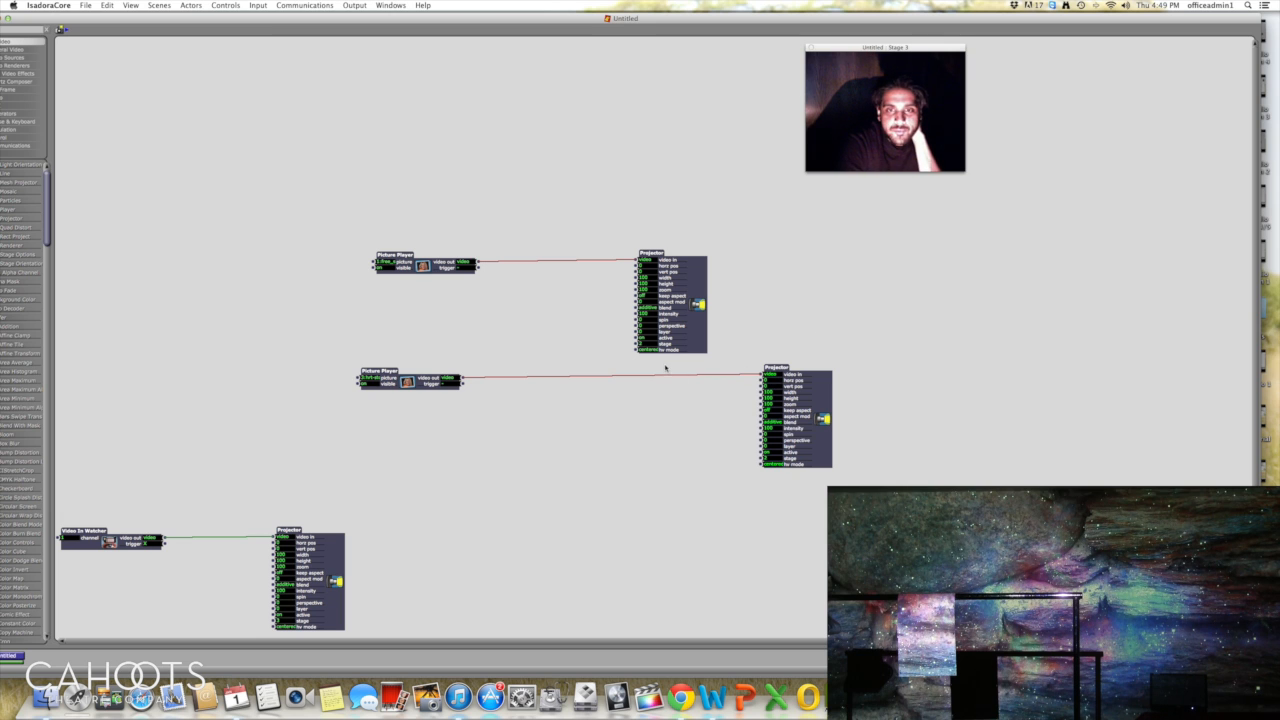
Step: Shift the stone Projector slightly right and down, and set the galaxy Projector's layer to 1
{"action": "left_click_drag", "start_coordinate": [767, 368], "coordinate": [790, 374]}
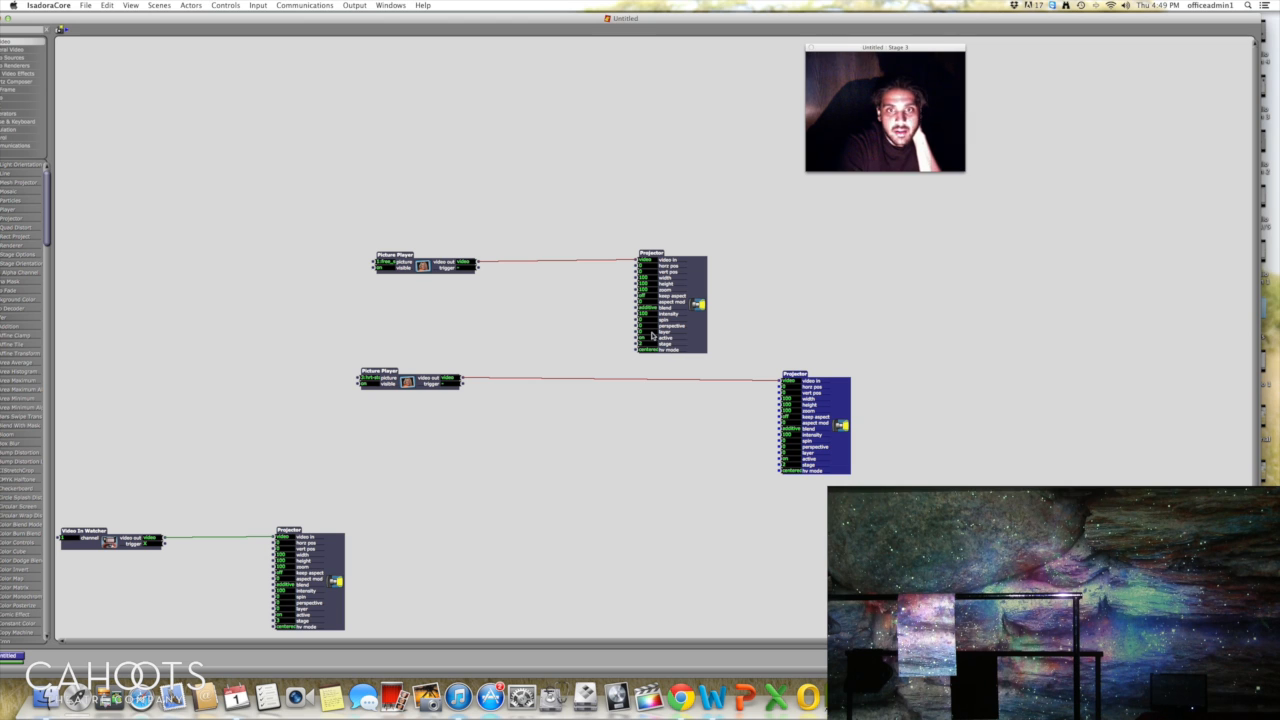
{"action": "mouse_move", "coordinate": [652, 338]}
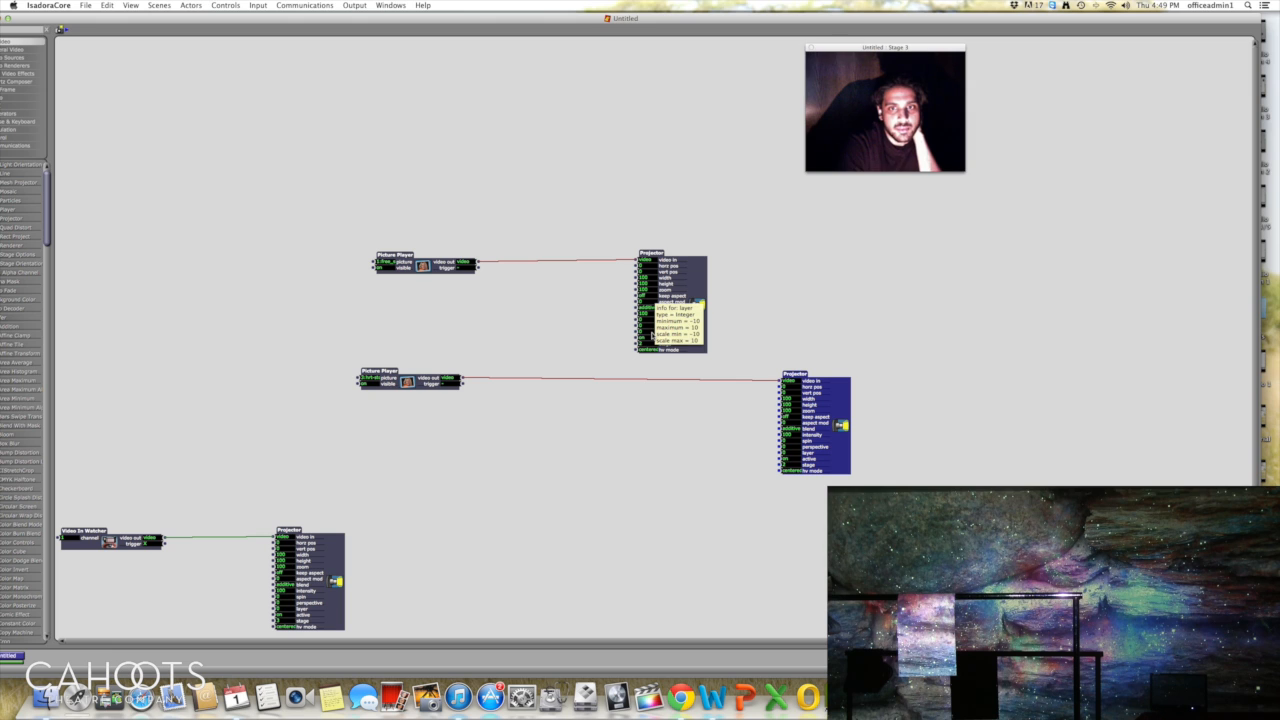
{"action": "left_click", "coordinate": [641, 334]}
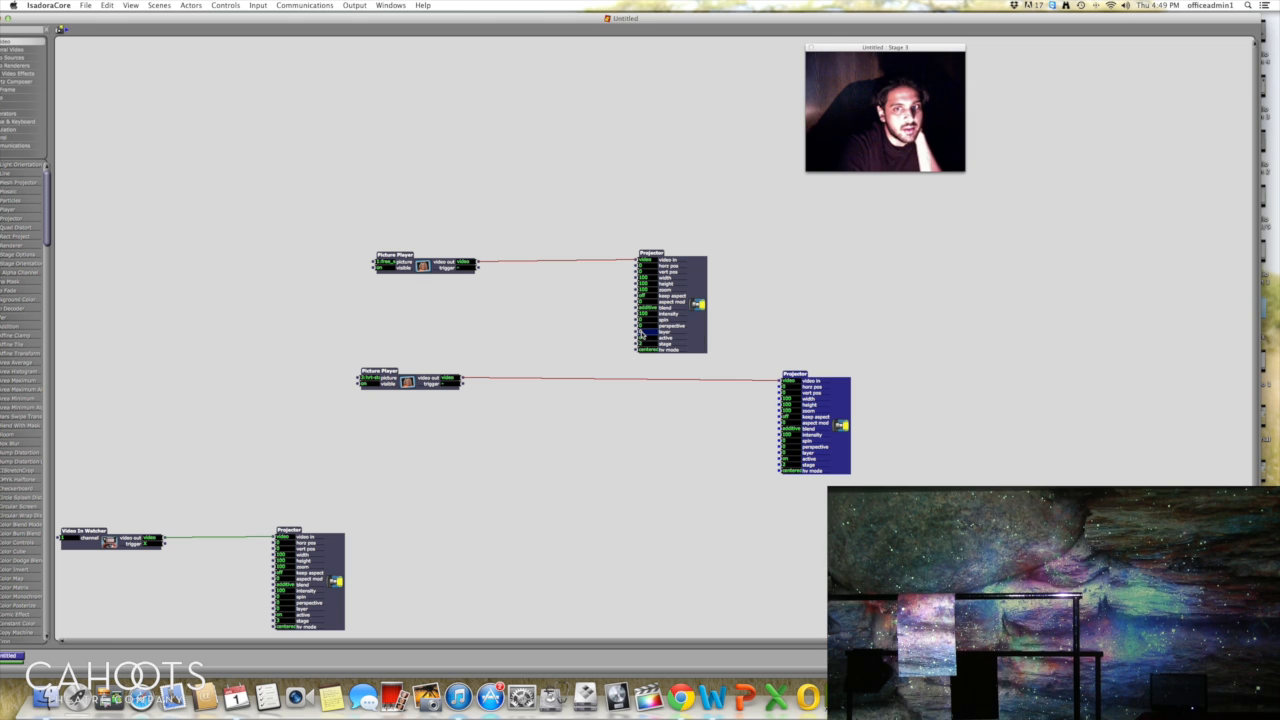
{"action": "type", "text": "1"}
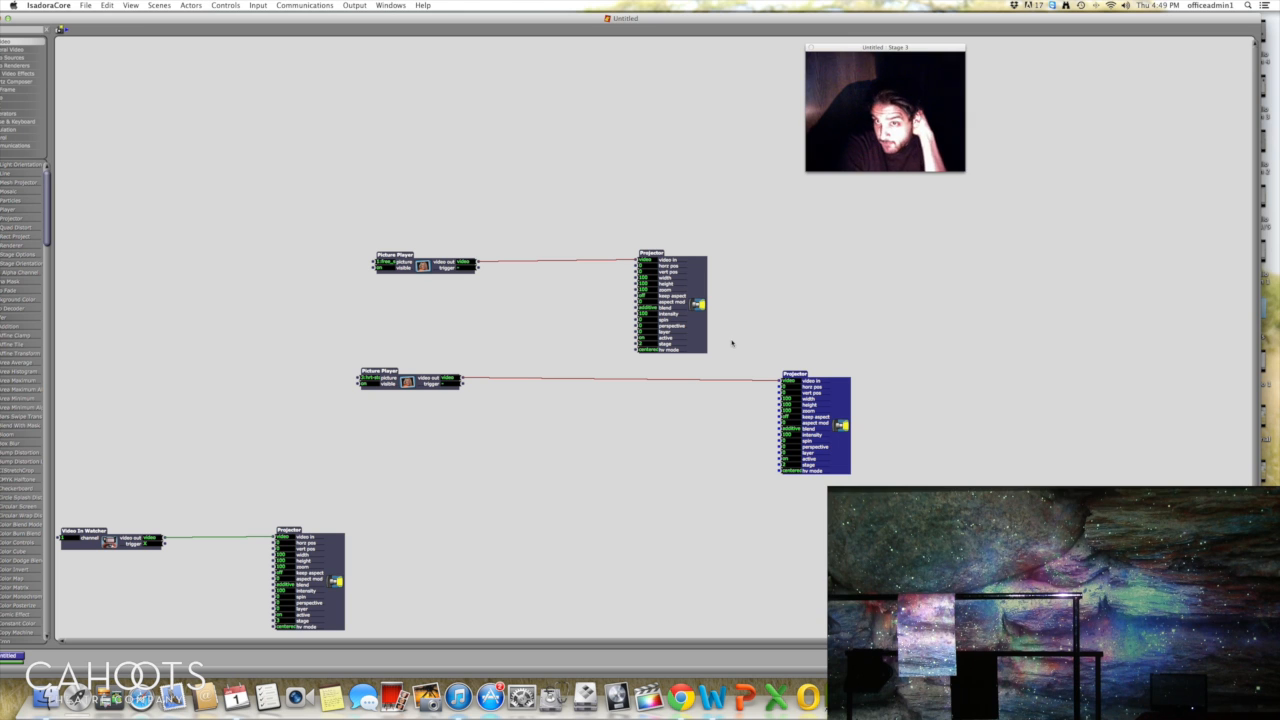
Step: Move the galaxy Picture Player and its Projector higher in the scene, and shift the stone Projector slightly farther right
{"action": "left_click_drag", "start_coordinate": [663, 260], "coordinate": [667, 254]}
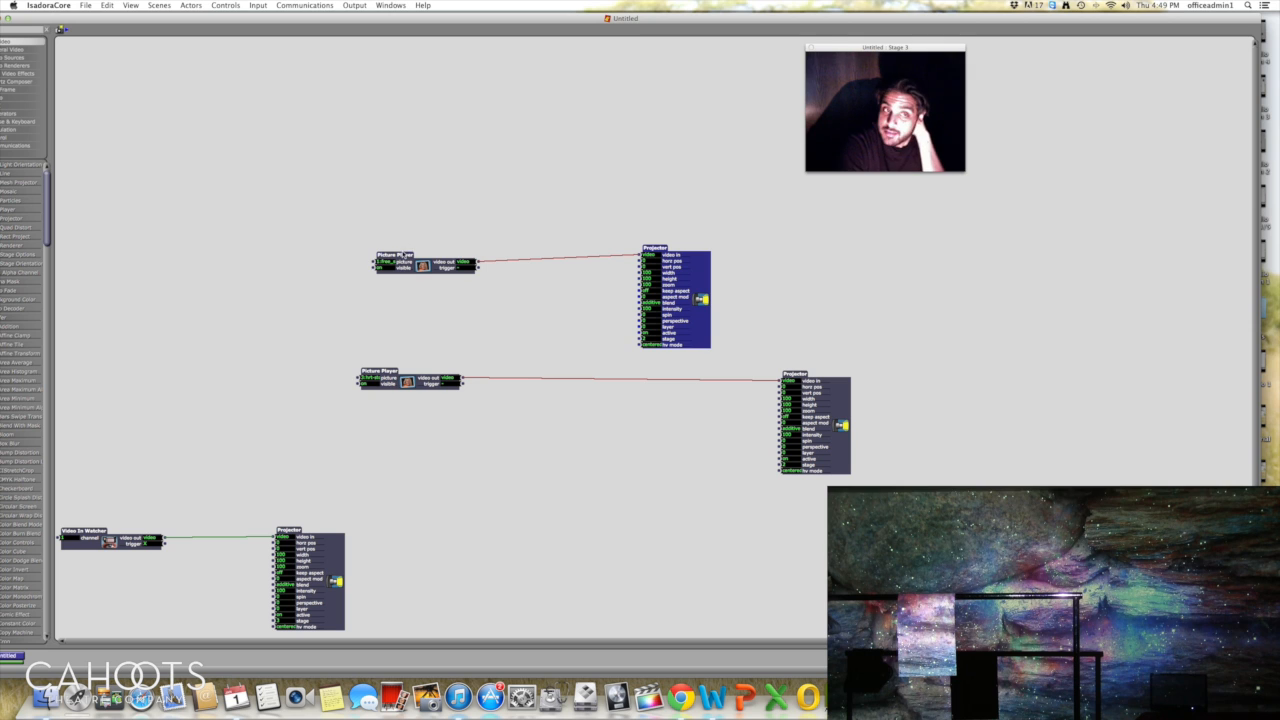
{"action": "left_click_drag", "start_coordinate": [406, 255], "coordinate": [406, 231]}
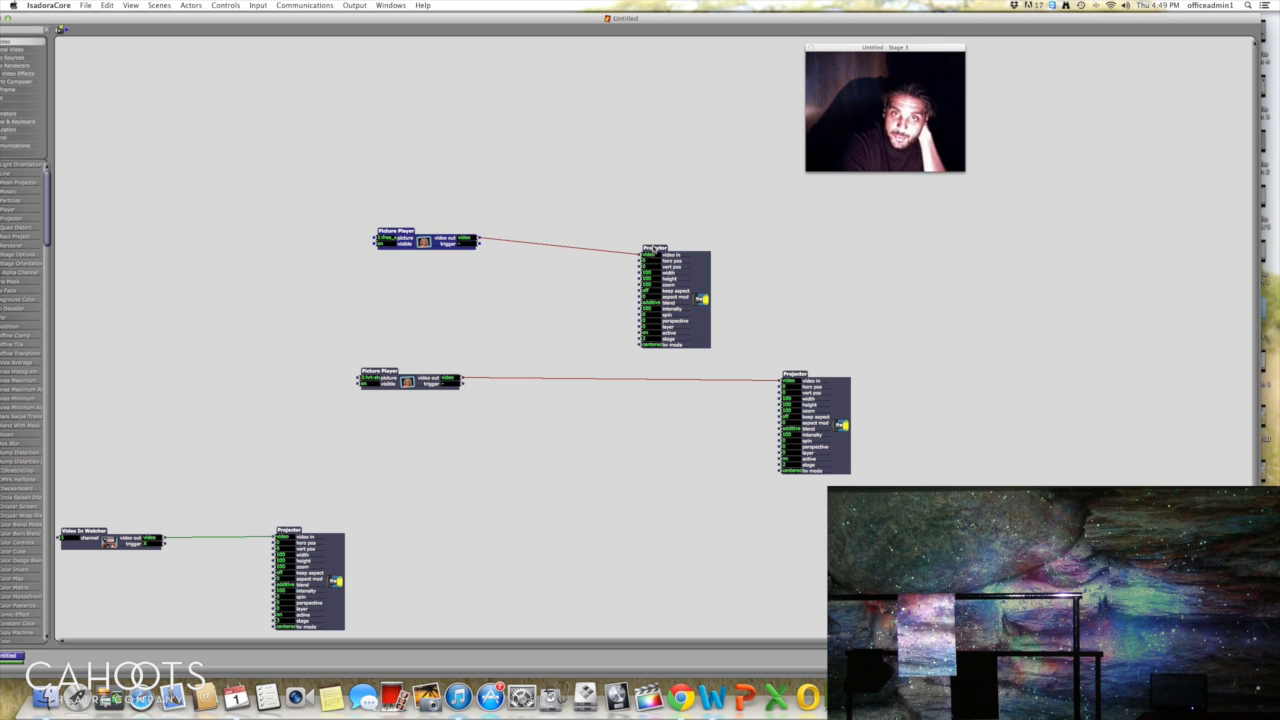
{"action": "left_click_drag", "start_coordinate": [650, 258], "coordinate": [660, 245]}
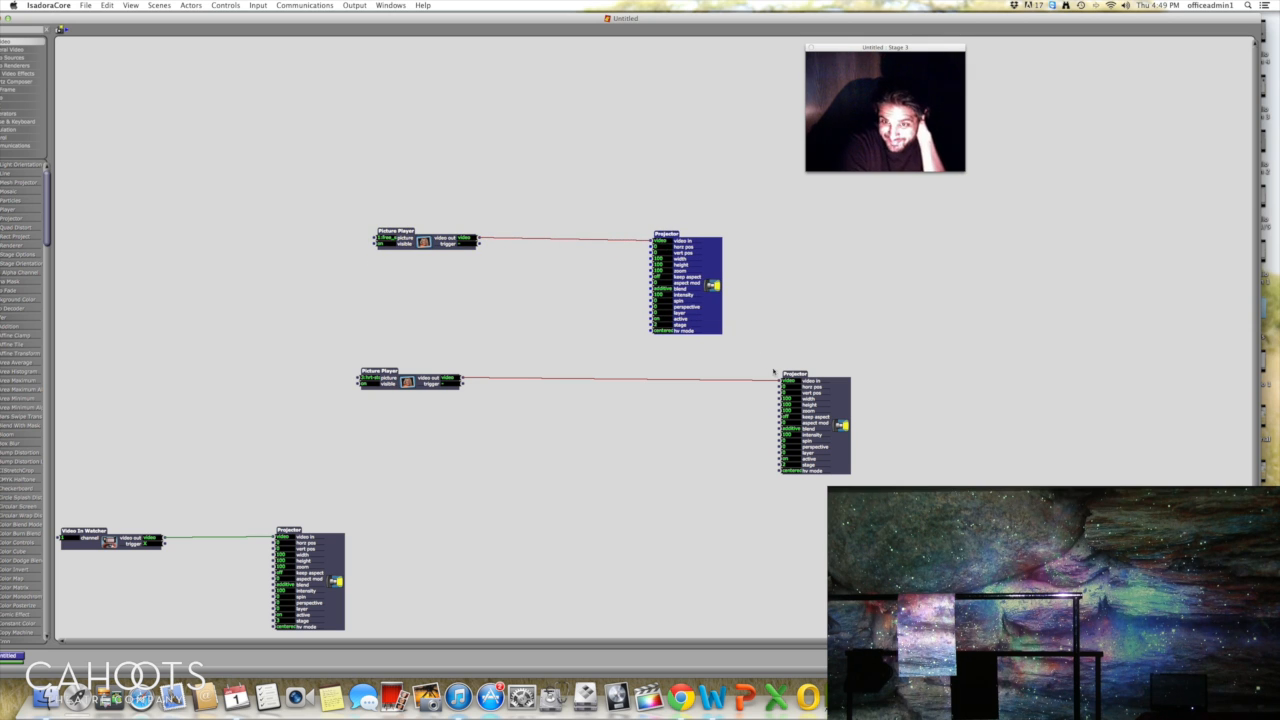
{"action": "mouse_move", "coordinate": [786, 411]}
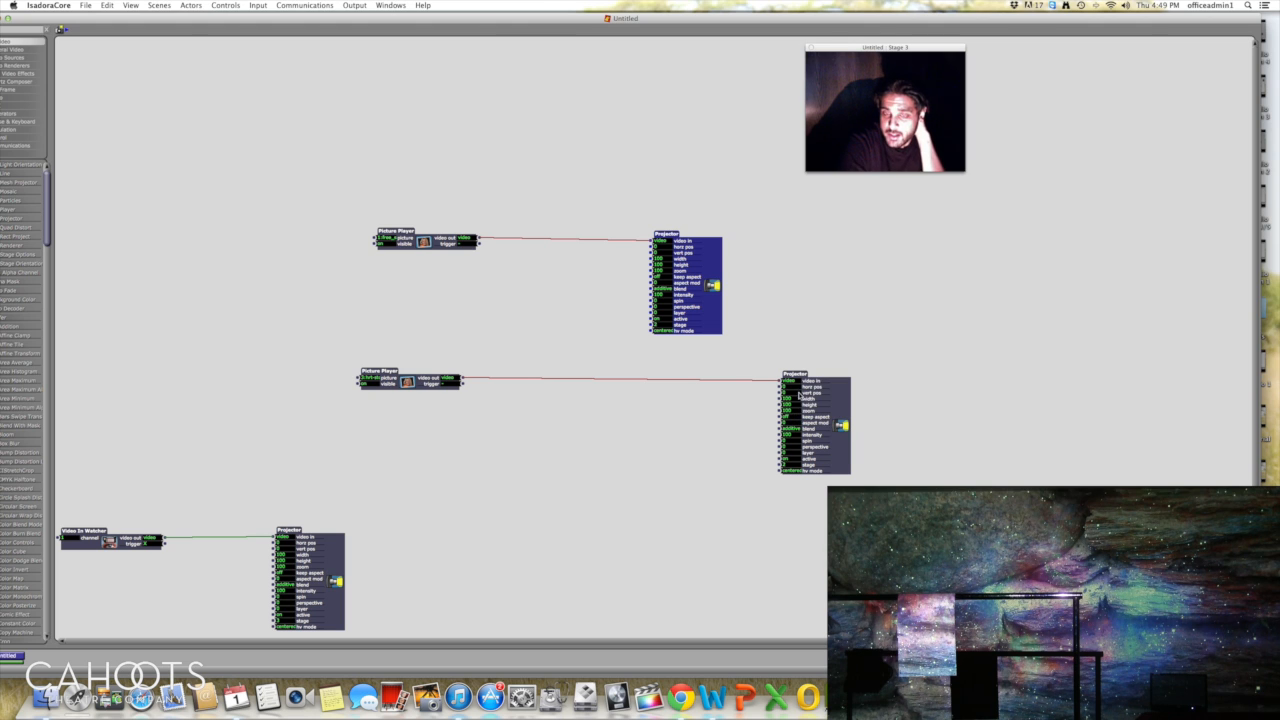
{"action": "left_click_drag", "start_coordinate": [798, 377], "coordinate": [808, 377]}
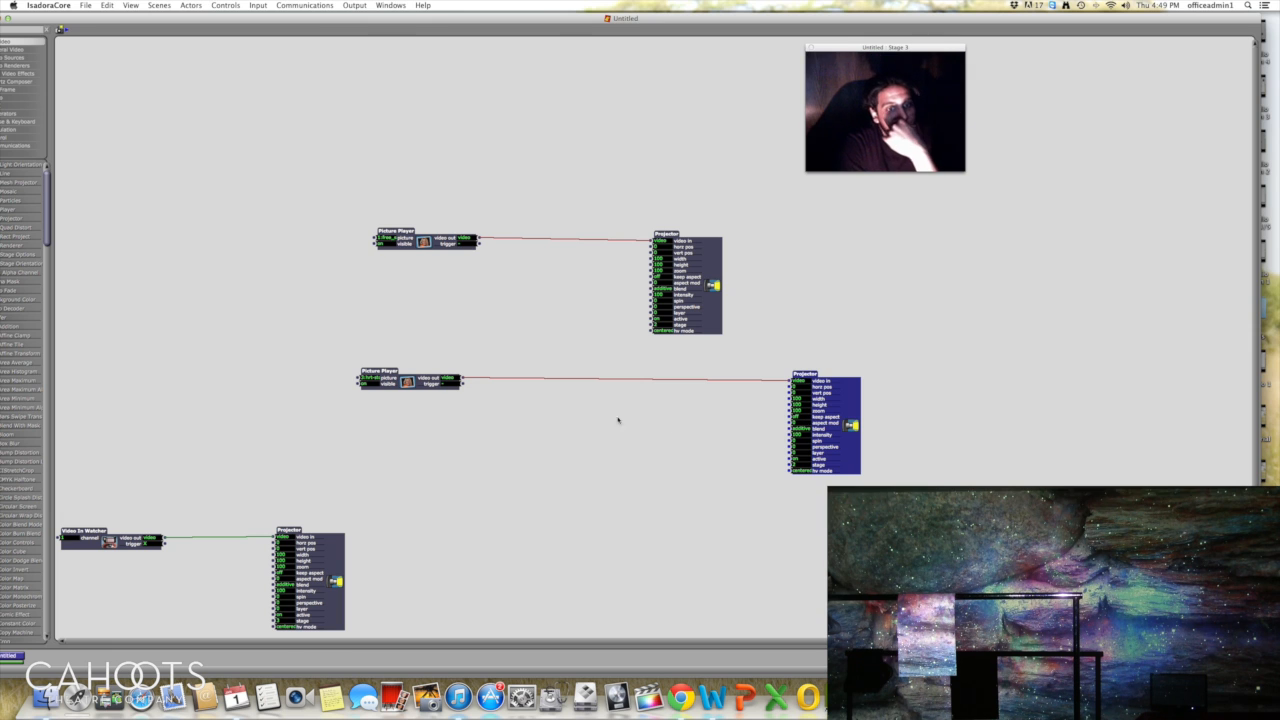
Step: Add a Shapes actor beneath the link between the stone Picture Player and its Projector, and select that link
{"action": "double_click", "coordinate": [478, 427]}
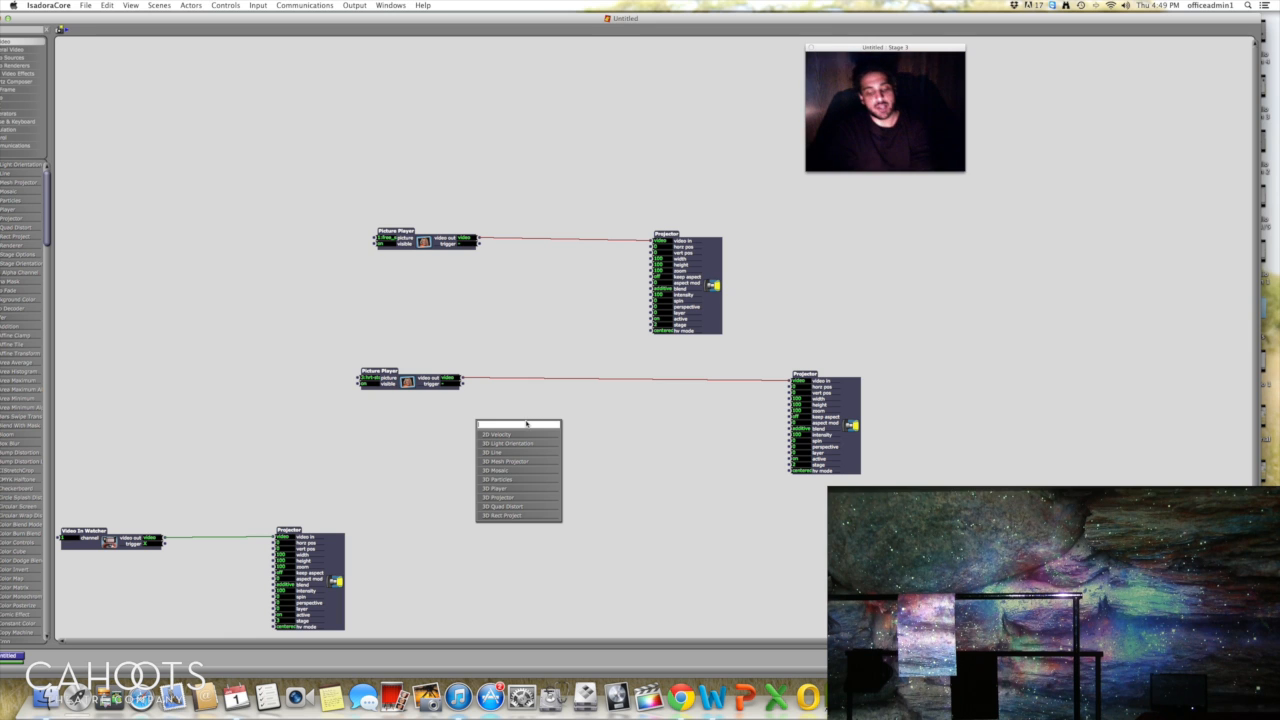
{"action": "type", "text": "shapes"}
{"action": "key", "text": "Return"}
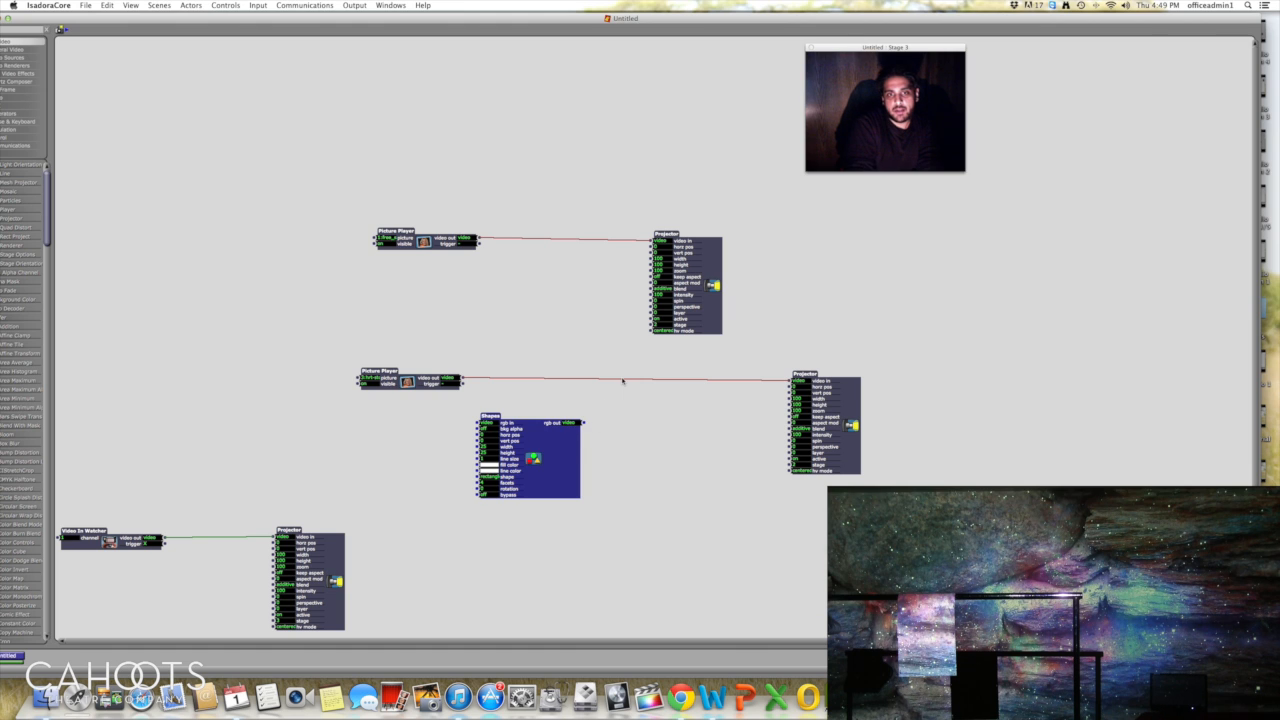
{"action": "left_click", "coordinate": [622, 381]}
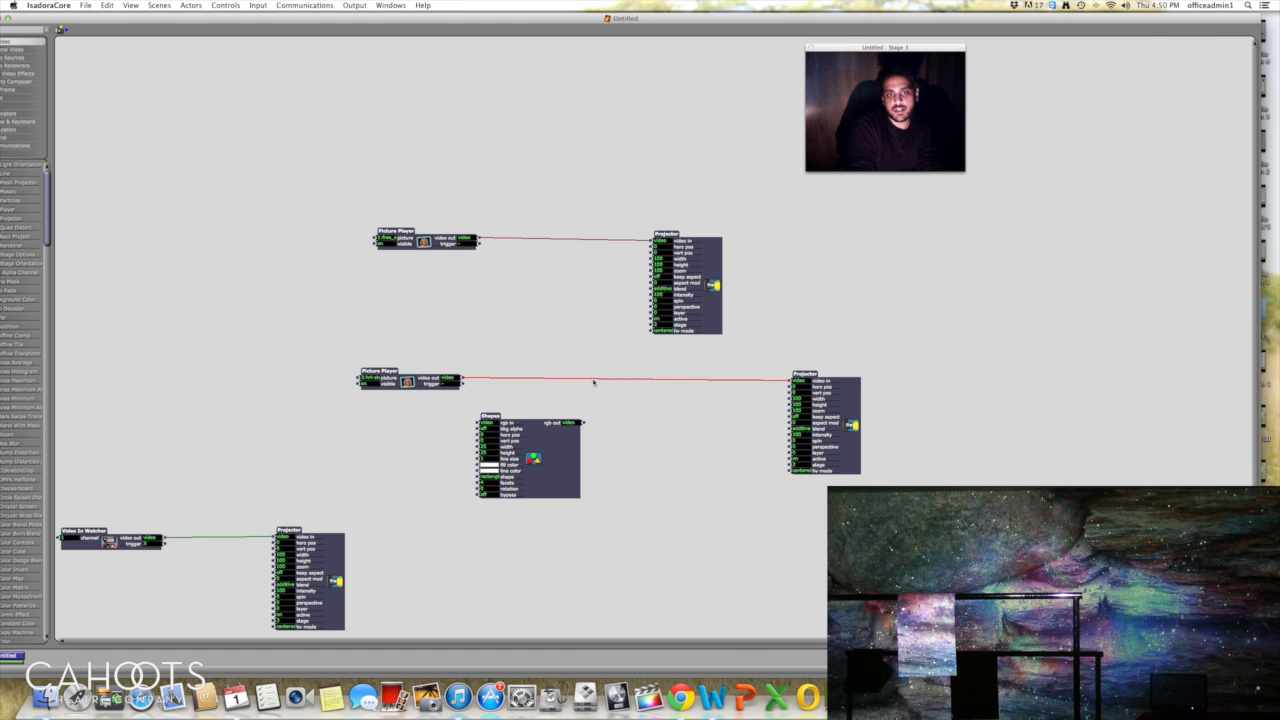
Step: Delete the link from the stone Picture Player, connect the Shapes output to the Projector's video in, and shift the Shapes actor slightly up and right
{"action": "right_click", "coordinate": [593, 381]}
{"action": "left_click", "coordinate": [602, 413]}
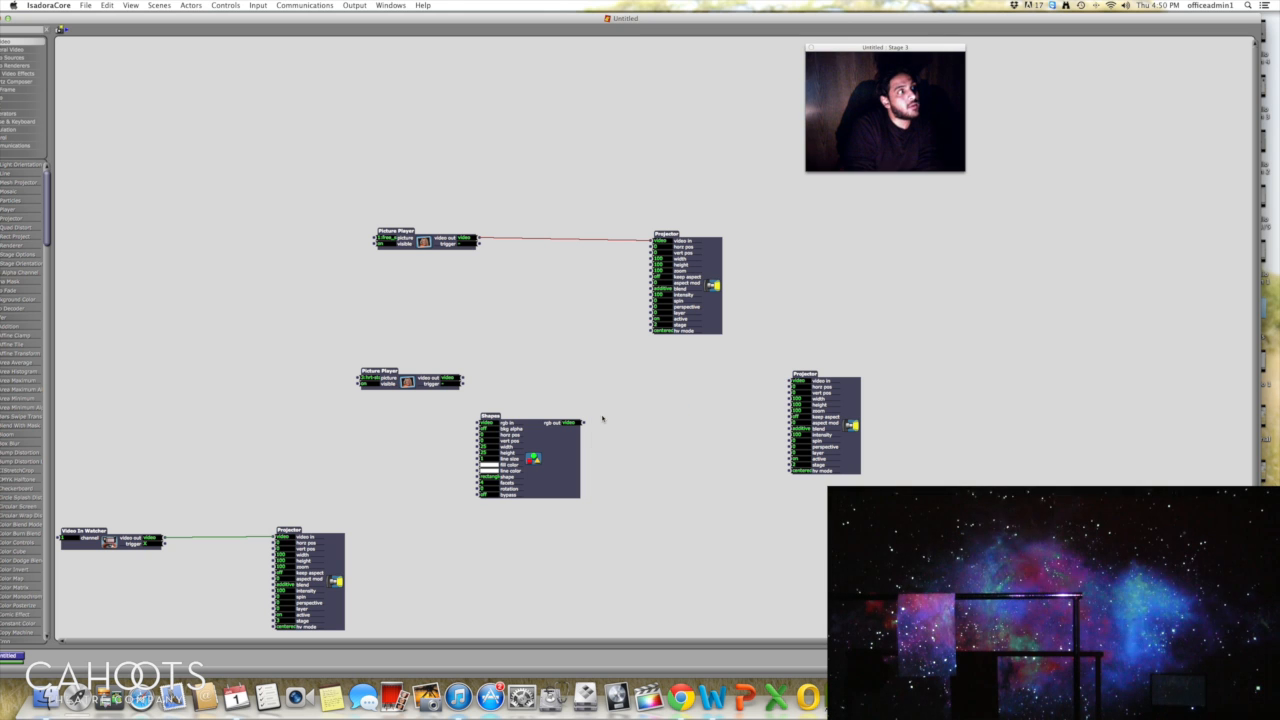
{"action": "left_click_drag", "start_coordinate": [584, 422], "coordinate": [792, 380]}
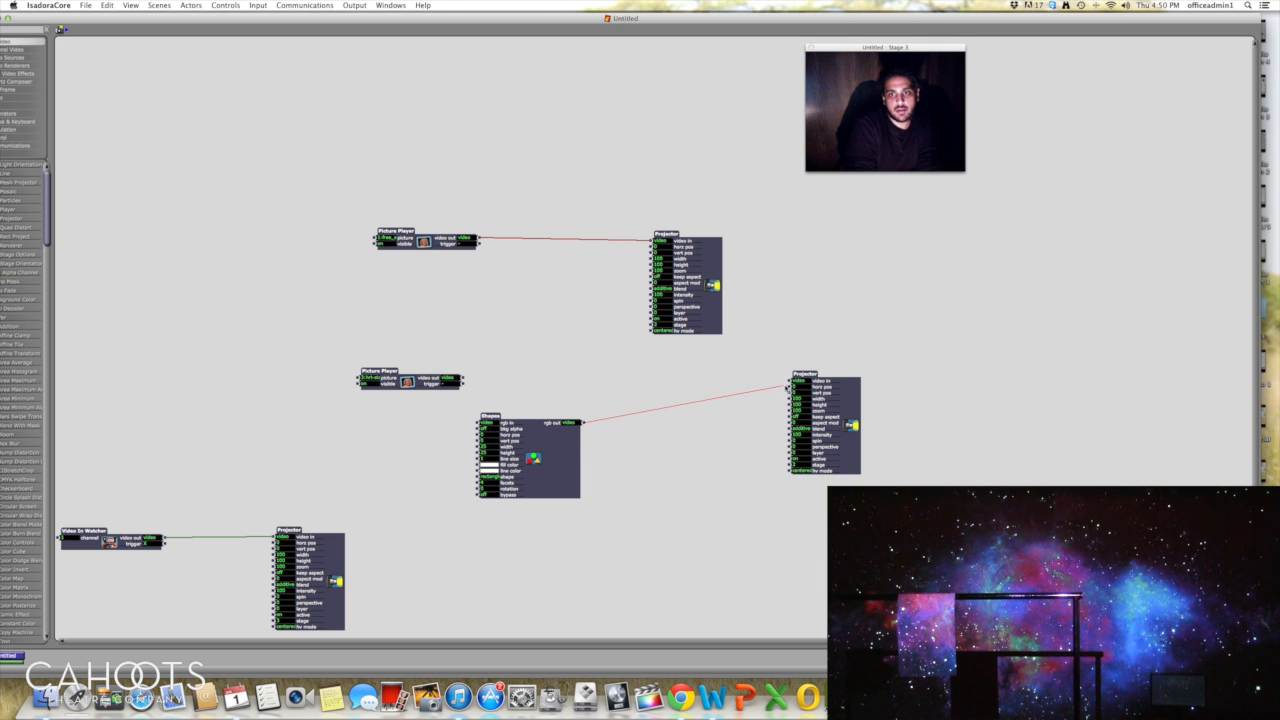
{"action": "left_click_drag", "start_coordinate": [495, 421], "coordinate": [506, 409]}
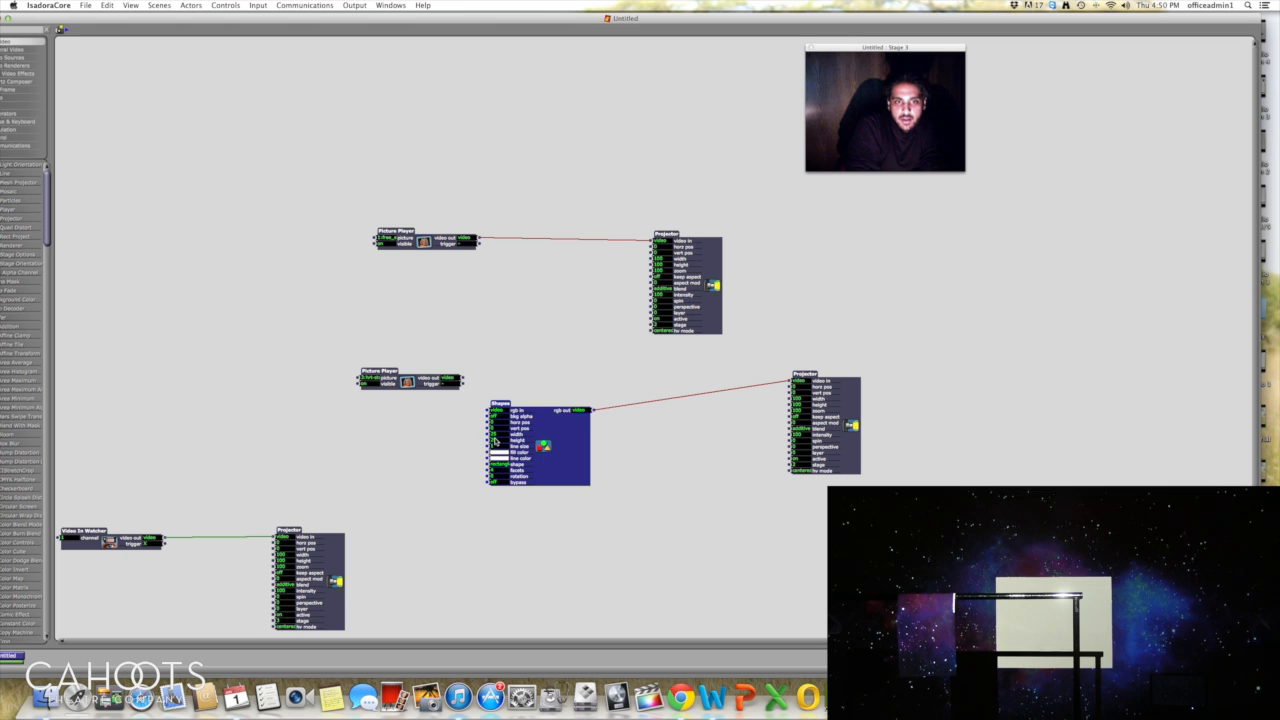
Step: Lower the projected rectangle by reducing the vert pos of the Shapes actor
{"action": "left_click_drag", "start_coordinate": [489, 438], "coordinate": [496, 446]}
{"action": "left_click", "coordinate": [540, 432]}
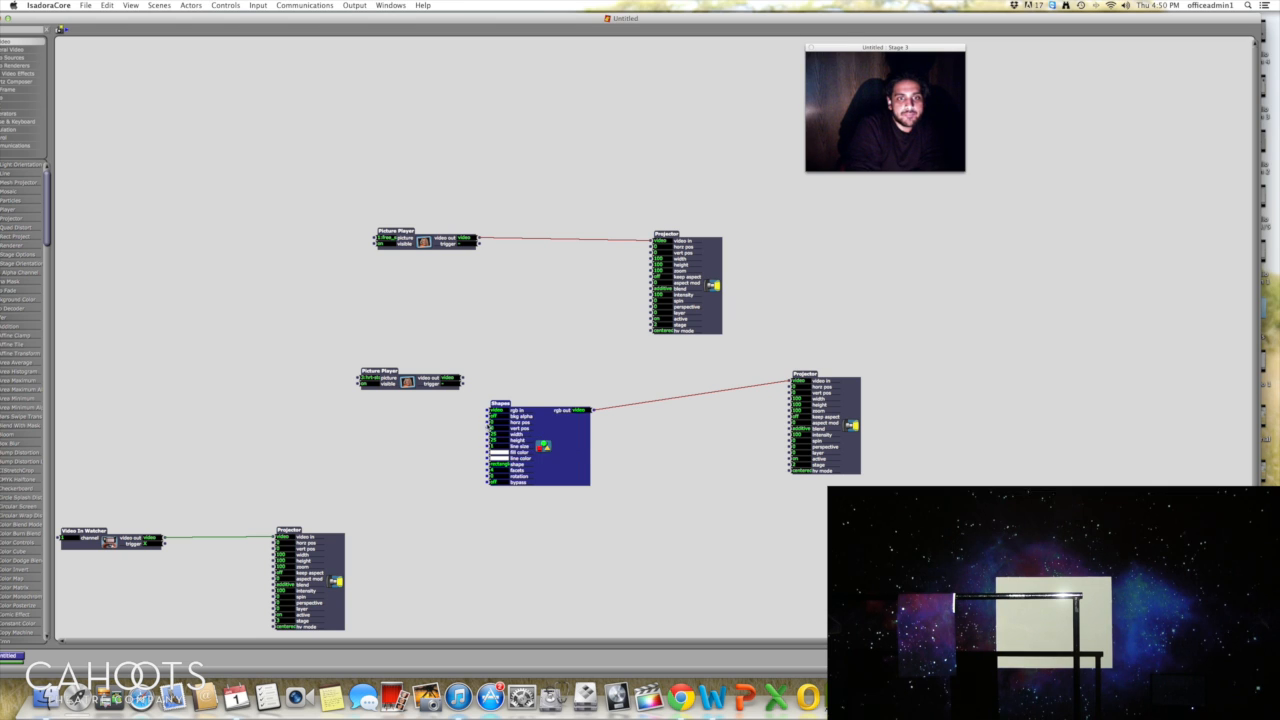
{"action": "left_click", "coordinate": [490, 434]}
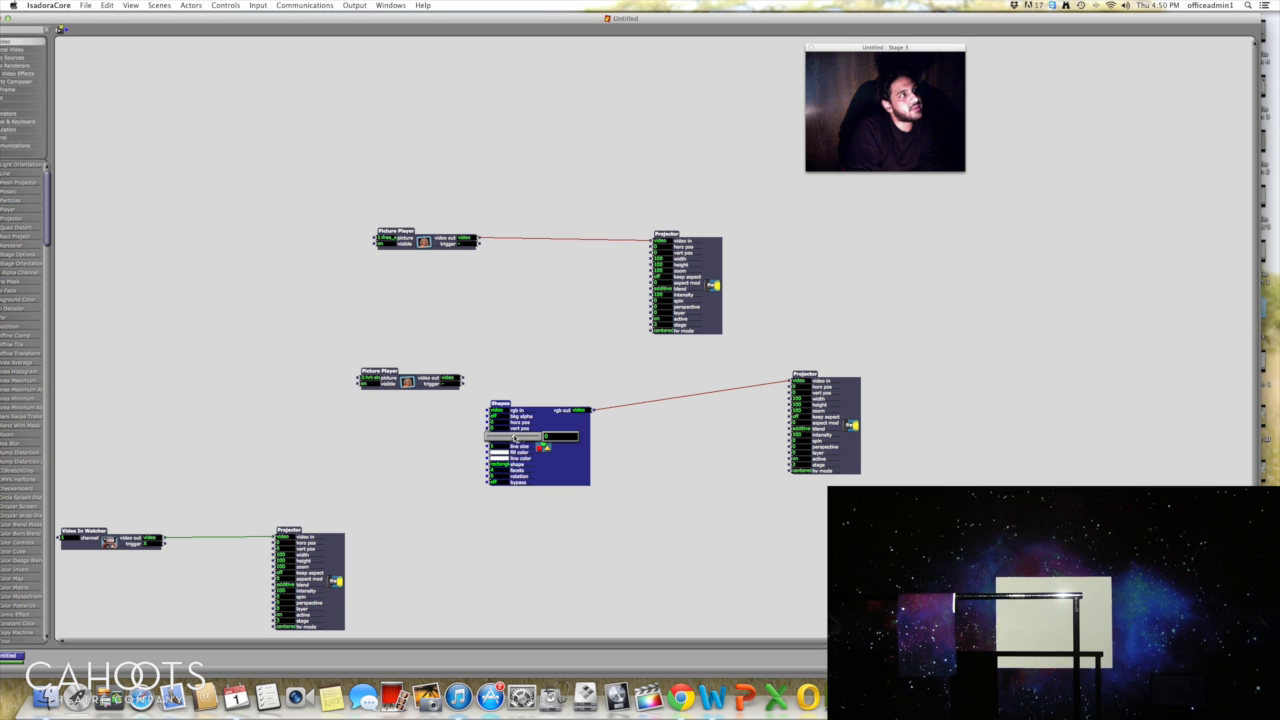
{"action": "left_click_drag", "start_coordinate": [515, 438], "coordinate": [513, 438]}
{"action": "left_click", "coordinate": [546, 426]}
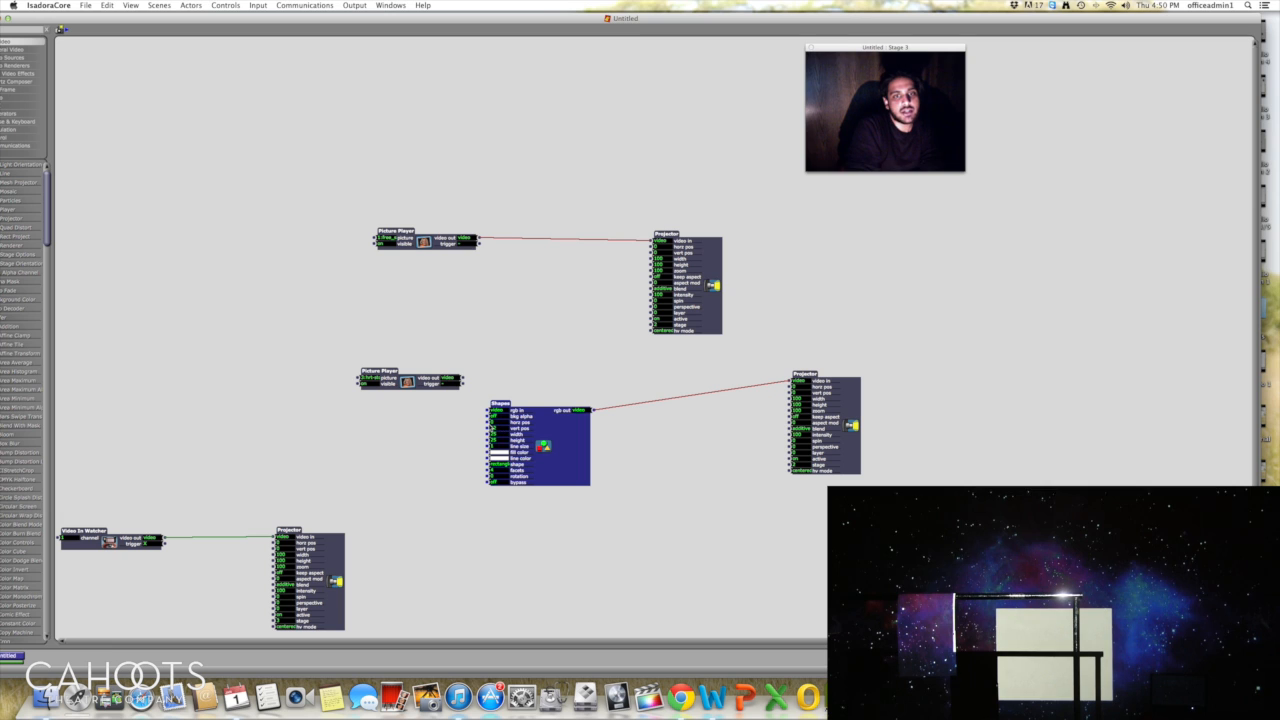
Step: Try the rectangle further left, then place it right of centre with the Shapes actor's horz pos, and nudge its Projector down
{"action": "left_click", "coordinate": [491, 428]}
{"action": "left_click_drag", "start_coordinate": [505, 432], "coordinate": [511, 436]}
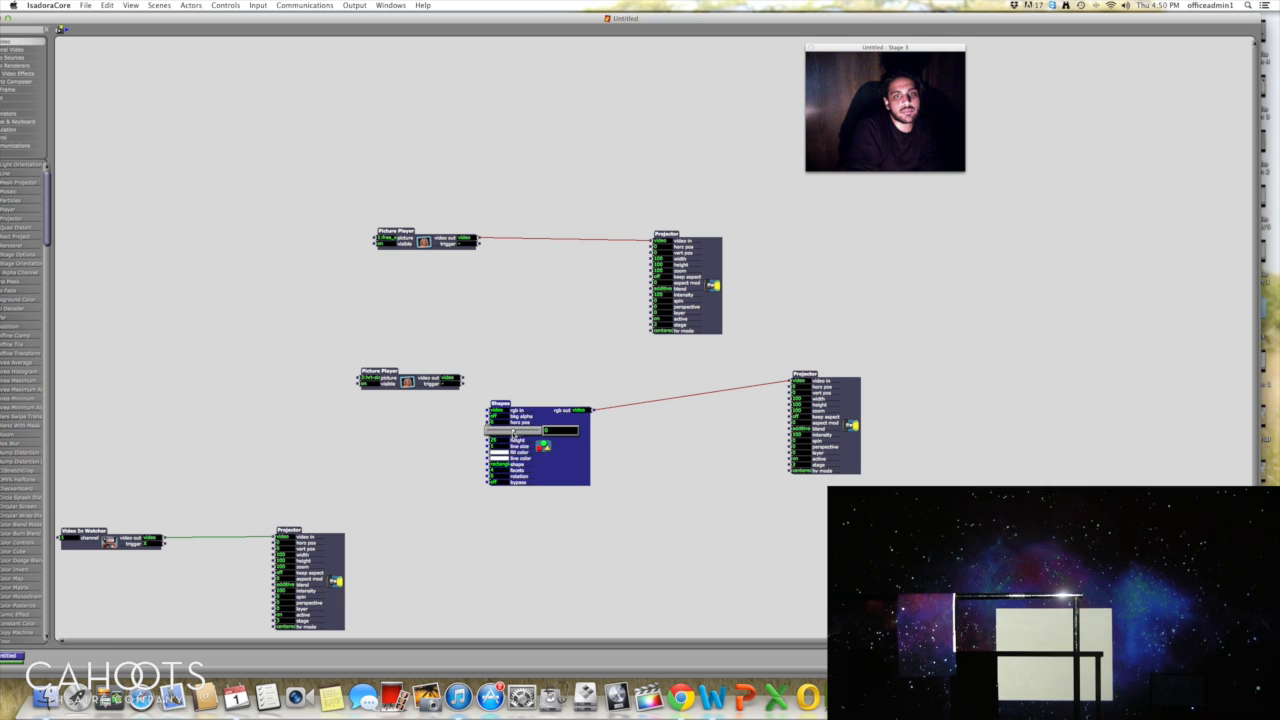
{"action": "left_click_drag", "start_coordinate": [511, 432], "coordinate": [512, 432]}
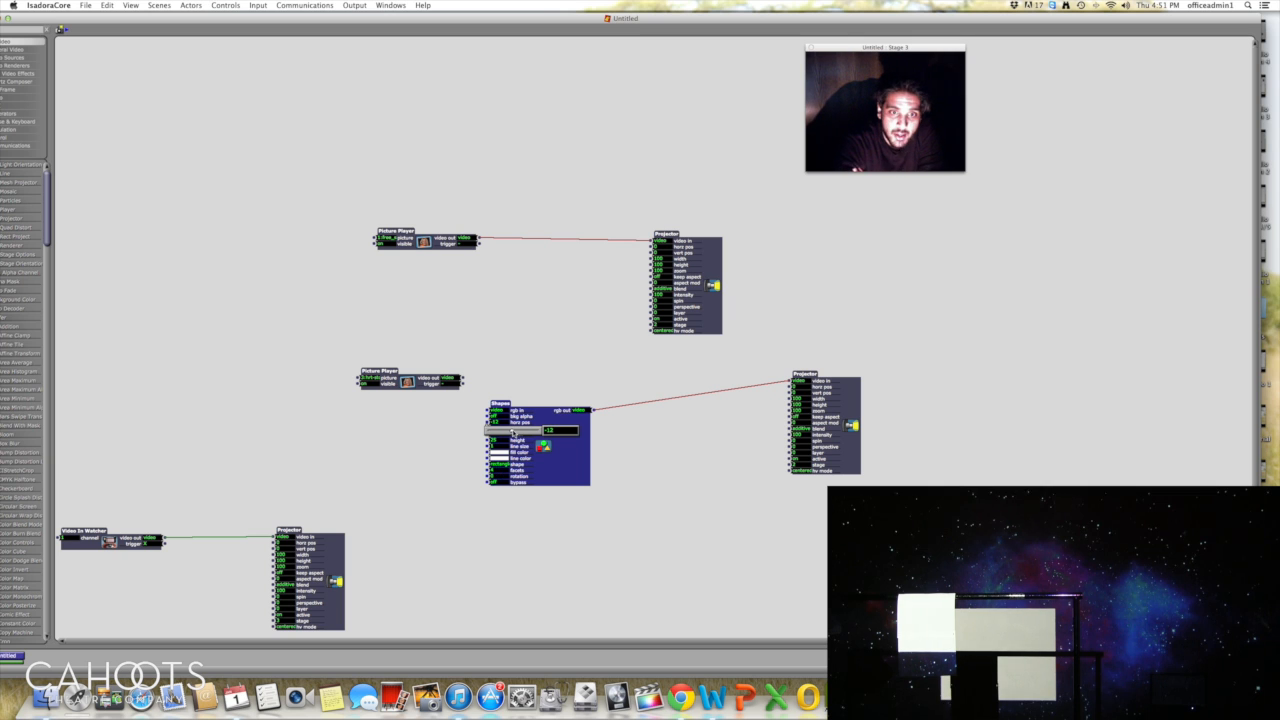
{"action": "left_click_drag", "start_coordinate": [522, 433], "coordinate": [525, 436]}
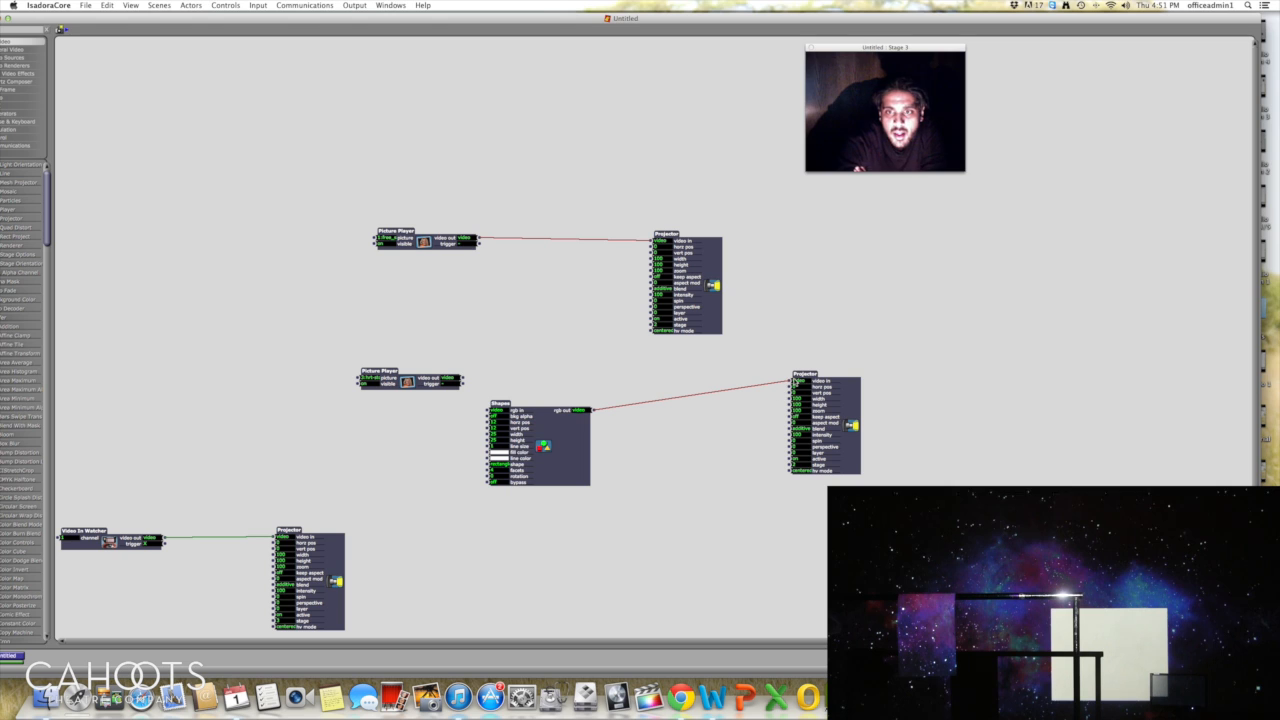
{"action": "left_click_drag", "start_coordinate": [806, 378], "coordinate": [808, 390]}
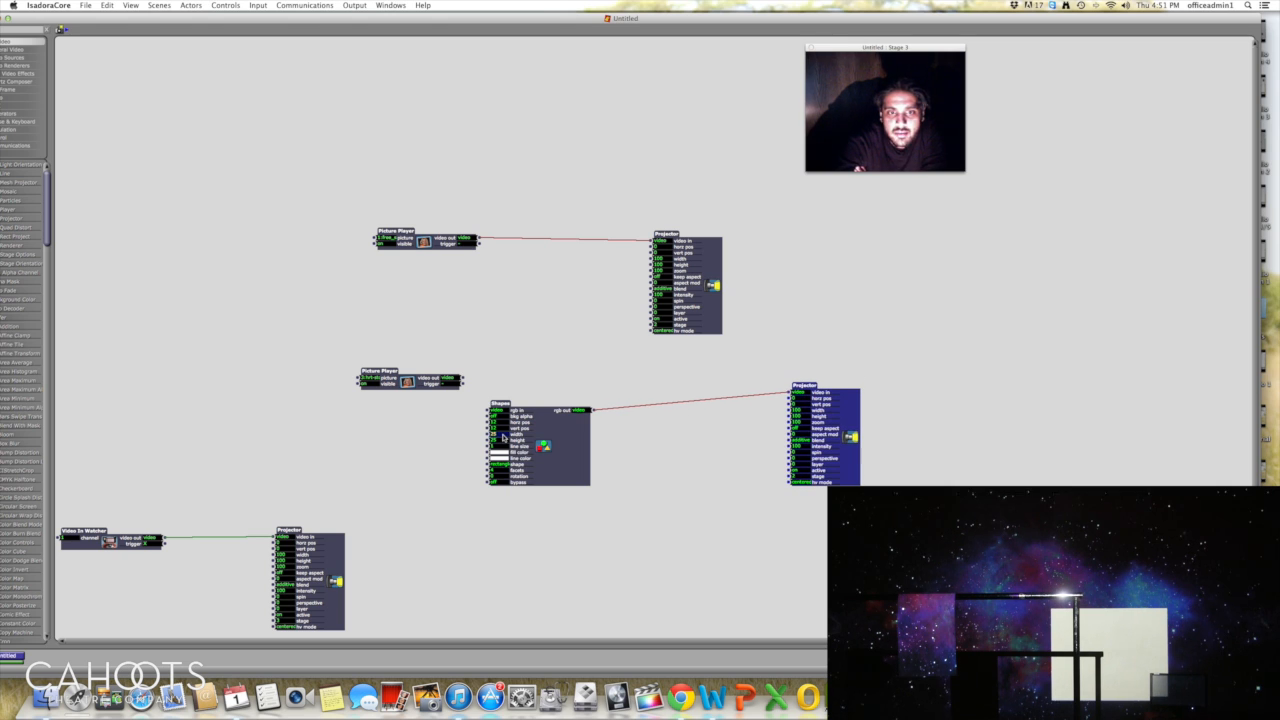
Step: Set the Shapes actor's width and height to 200 so the rectangle fills the stage
{"action": "mouse_move", "coordinate": [506, 424]}
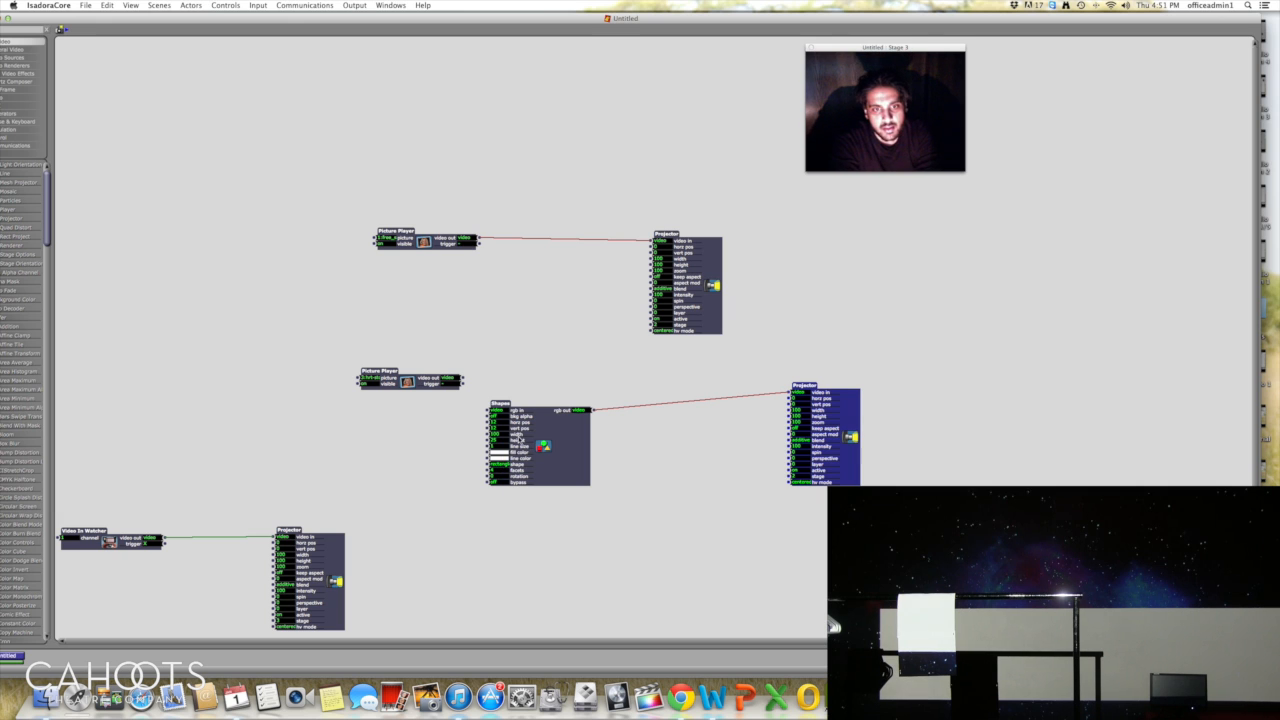
{"action": "double_click", "coordinate": [519, 440]}
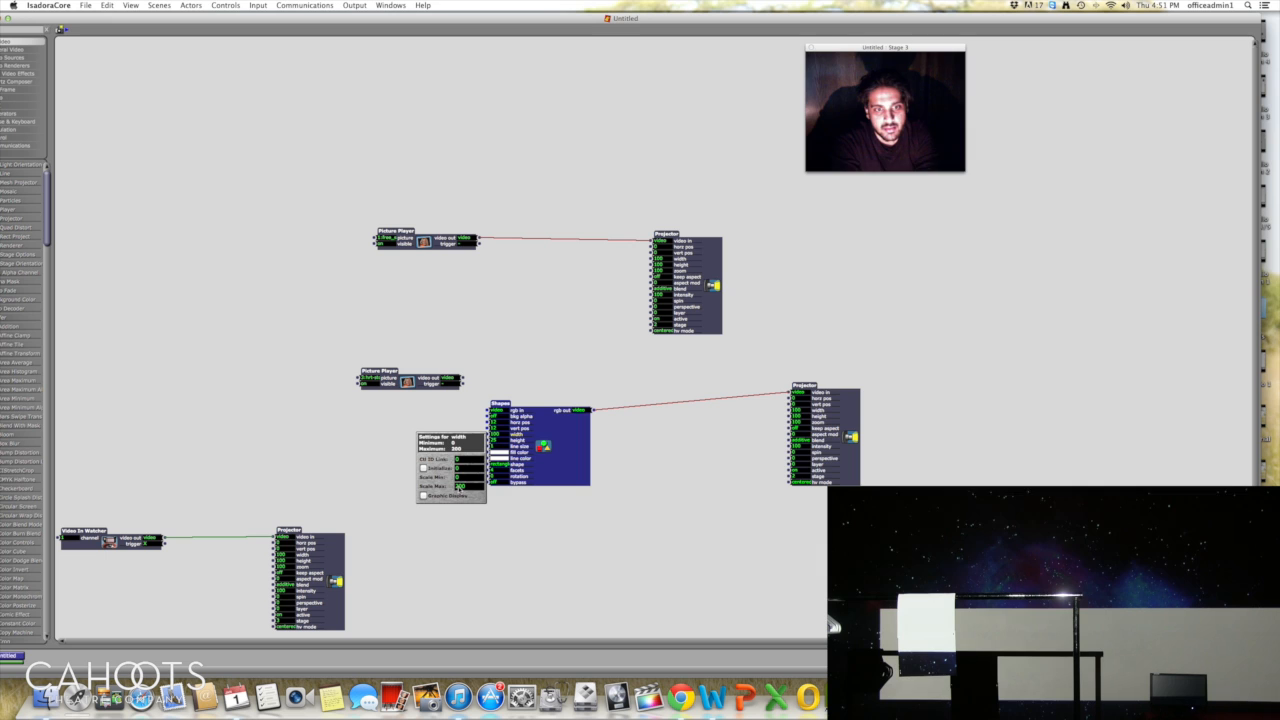
{"action": "left_click", "coordinate": [534, 438]}
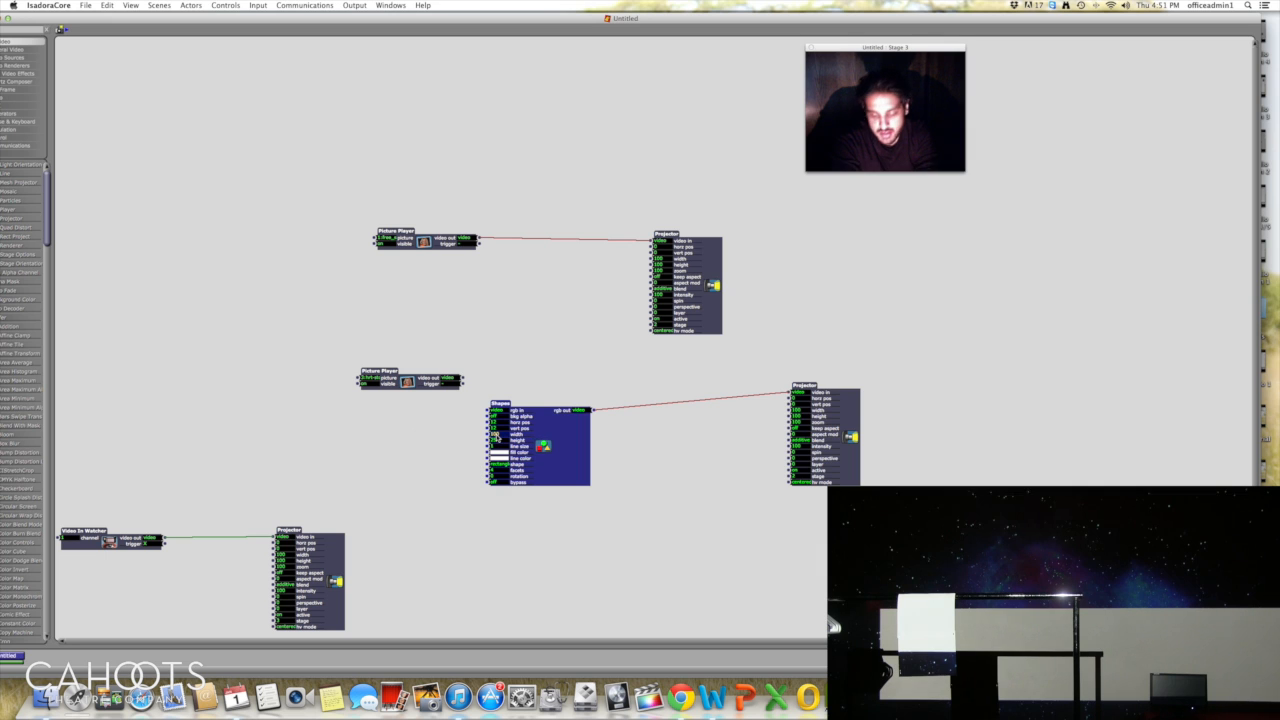
{"action": "key", "text": "Return"}
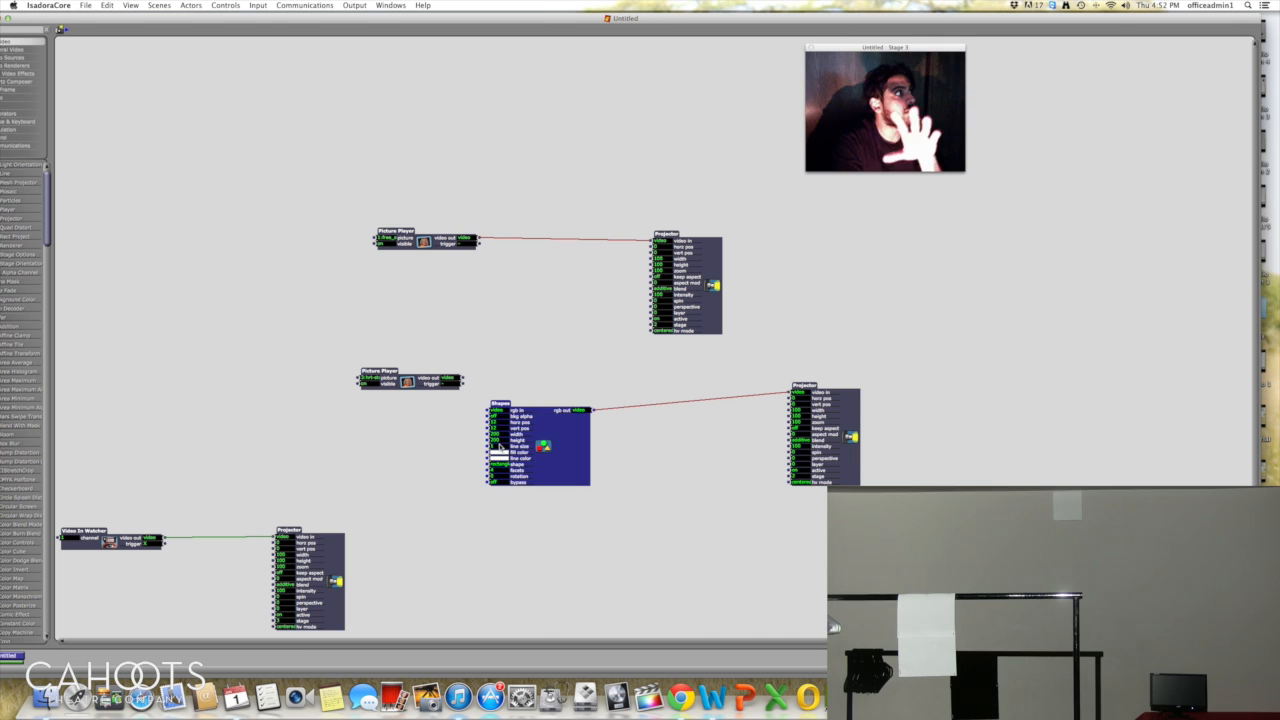
{"action": "mouse_move", "coordinate": [499, 447]}
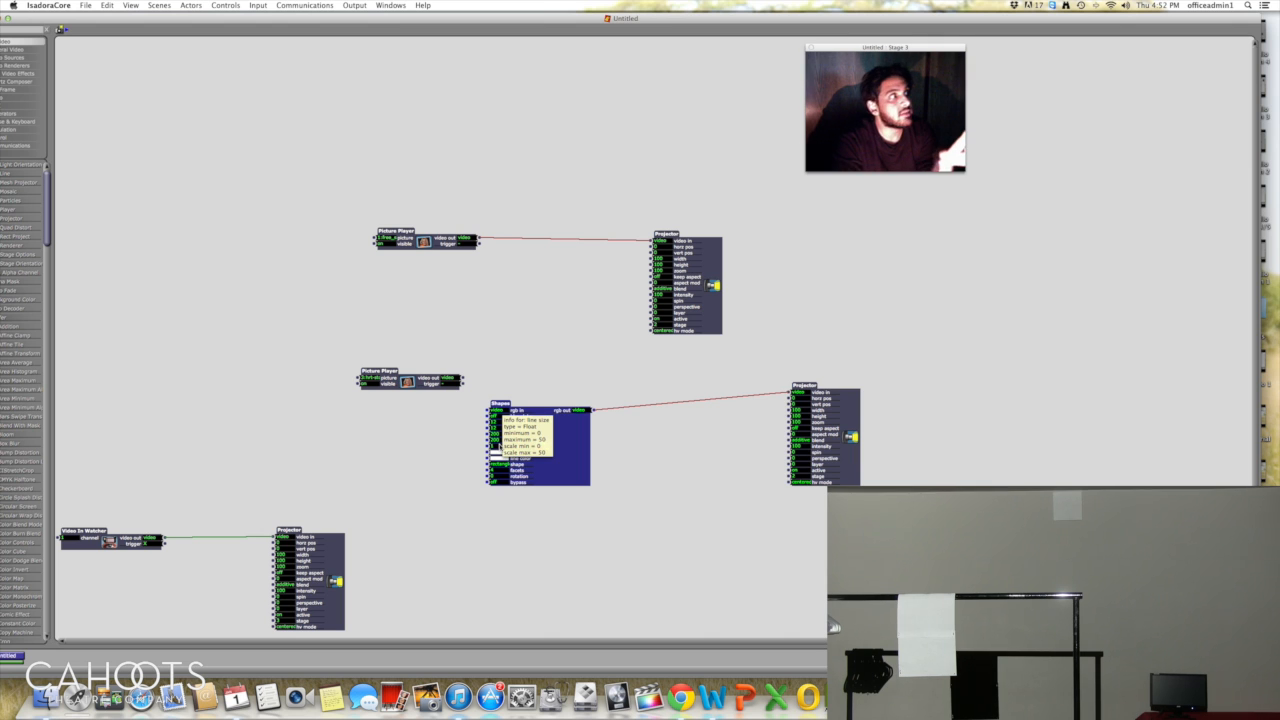
{"action": "key", "text": "F12"}
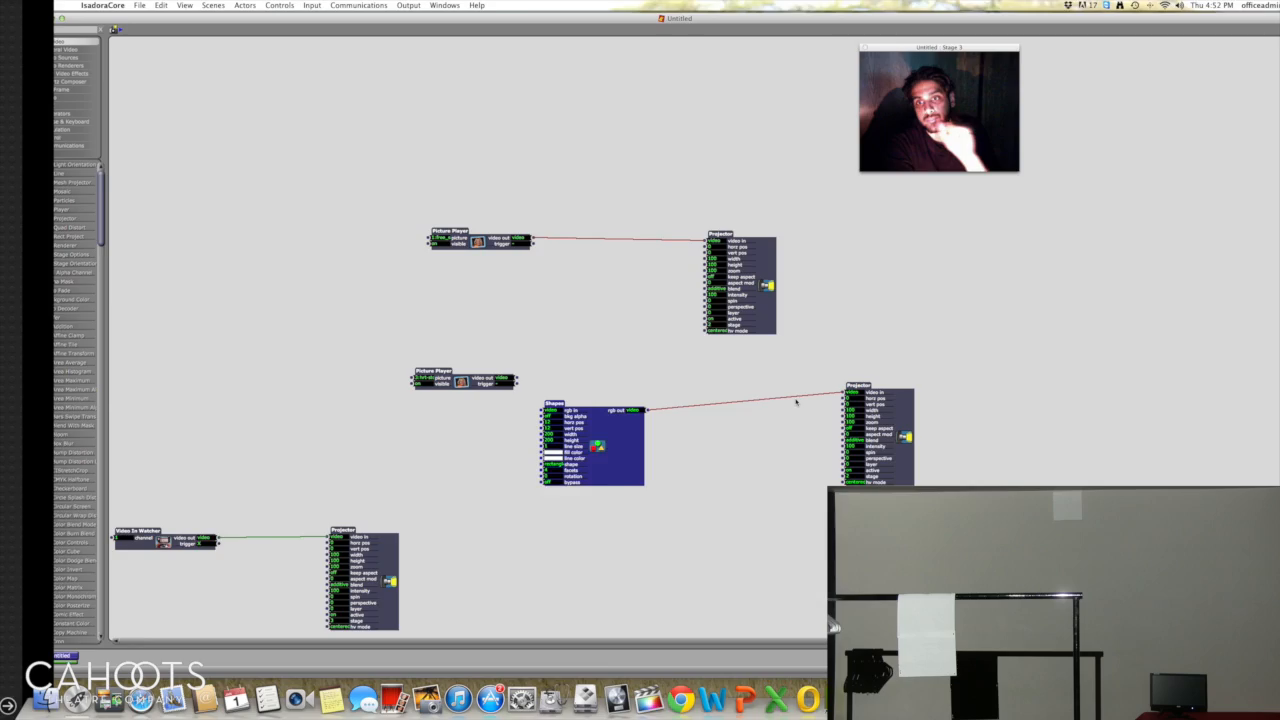
{"action": "key", "text": "F12"}
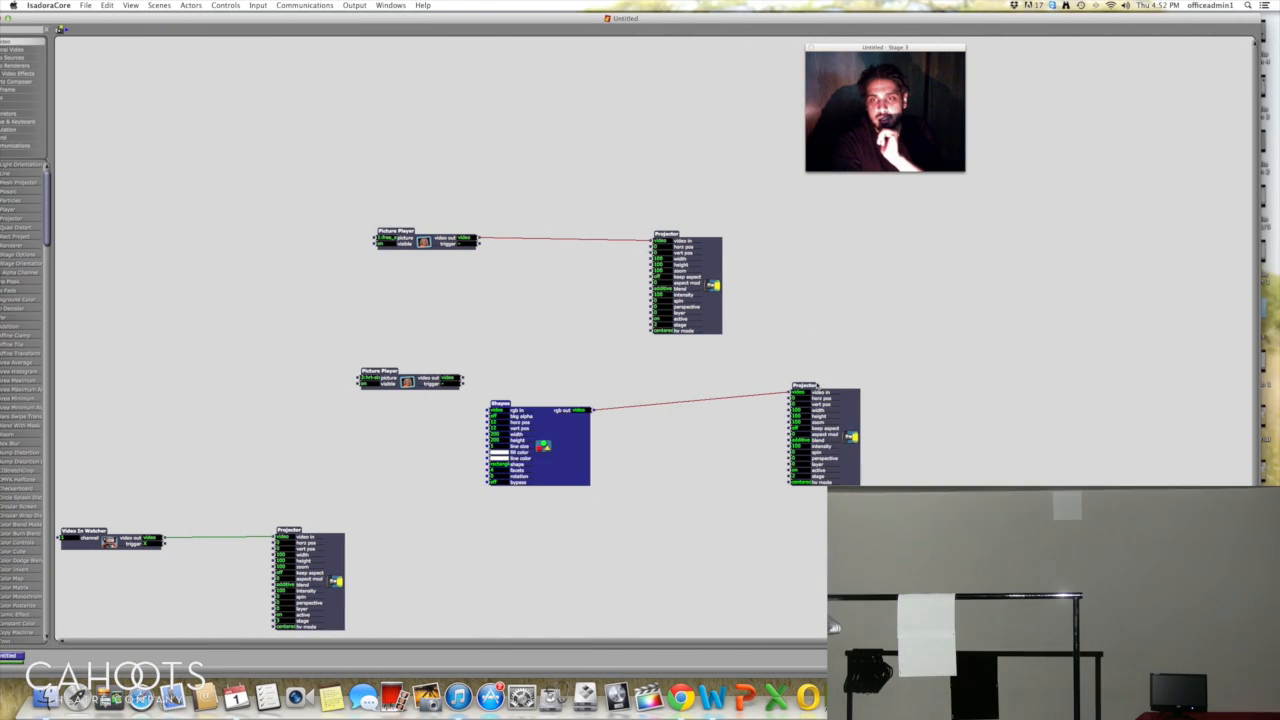
Step: Move the Projector fed by Shapes slightly down and reduce its width to 45
{"action": "left_click_drag", "start_coordinate": [814, 392], "coordinate": [814, 398]}
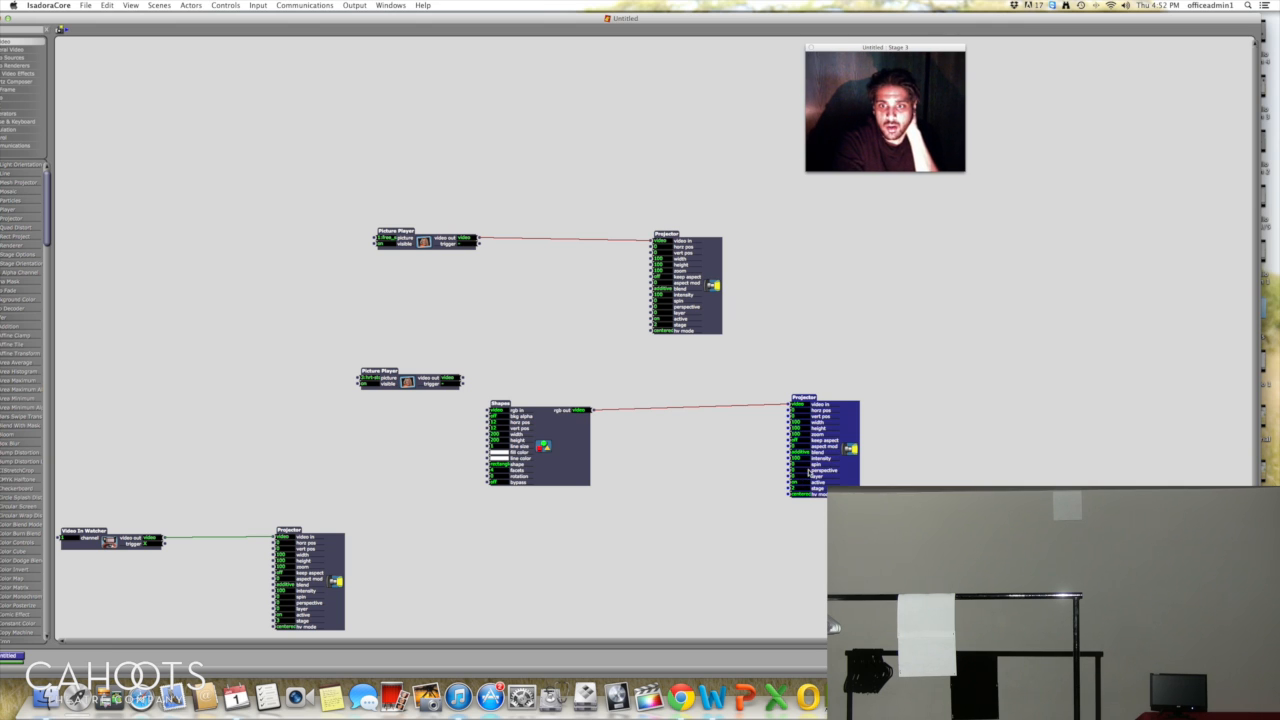
{"action": "left_click_drag", "start_coordinate": [811, 398], "coordinate": [811, 402]}
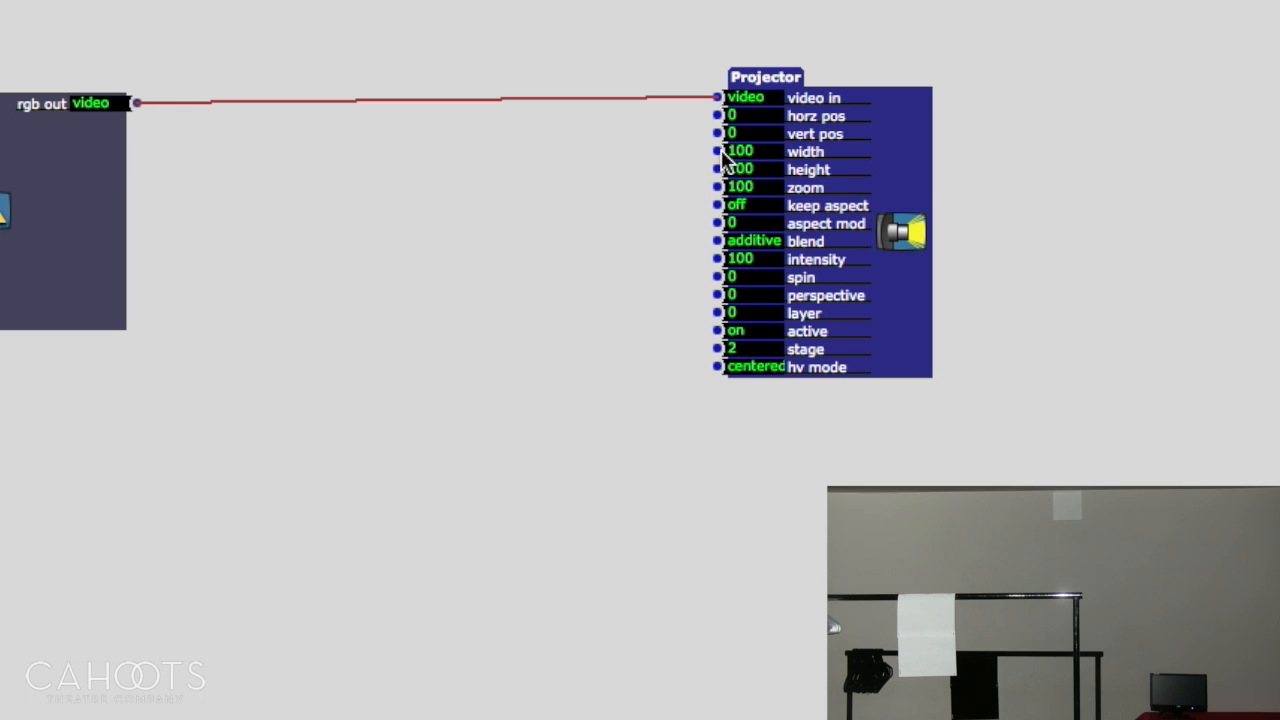
{"action": "left_click", "coordinate": [727, 152]}
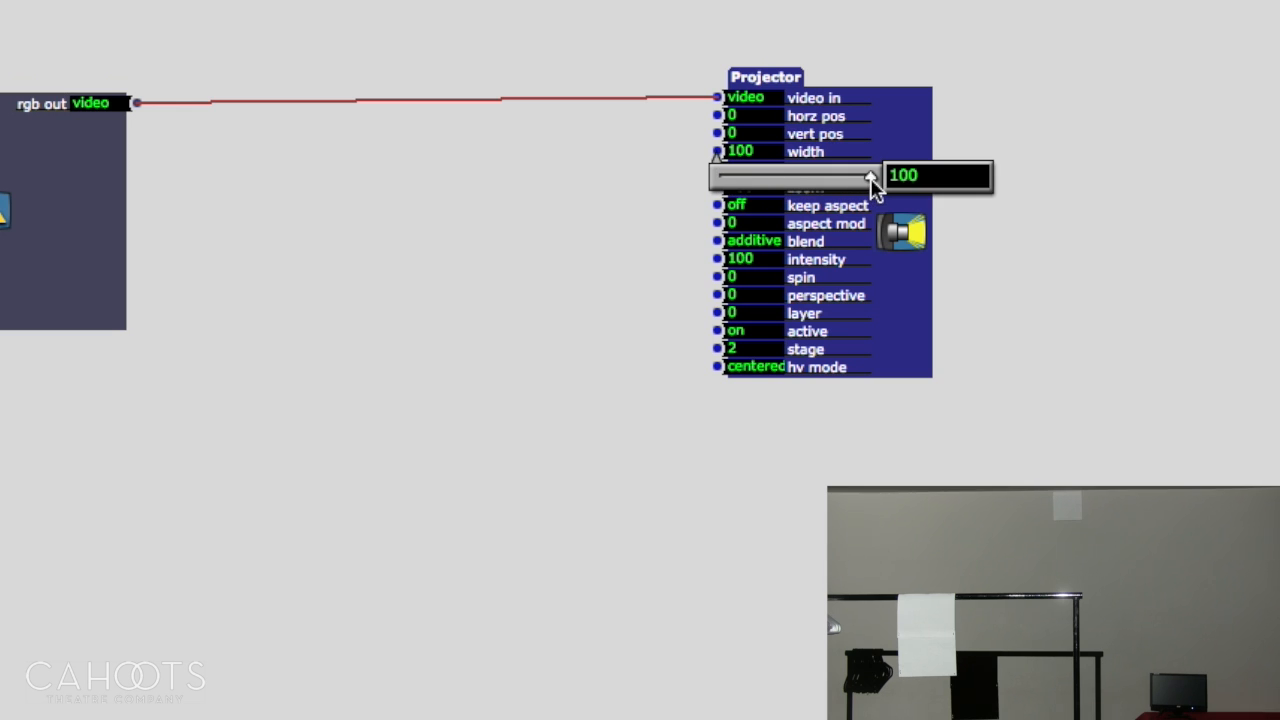
{"action": "left_click_drag", "start_coordinate": [870, 178], "coordinate": [791, 177]}
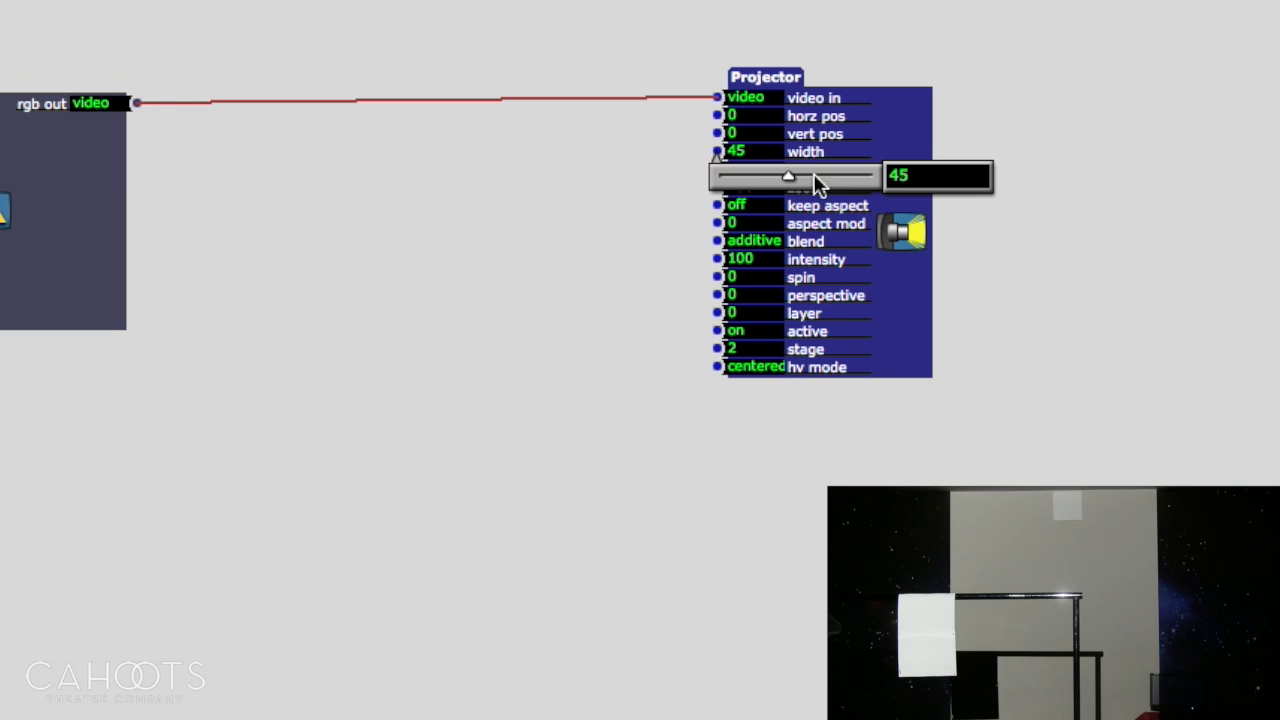
{"action": "left_click", "coordinate": [1083, 160]}
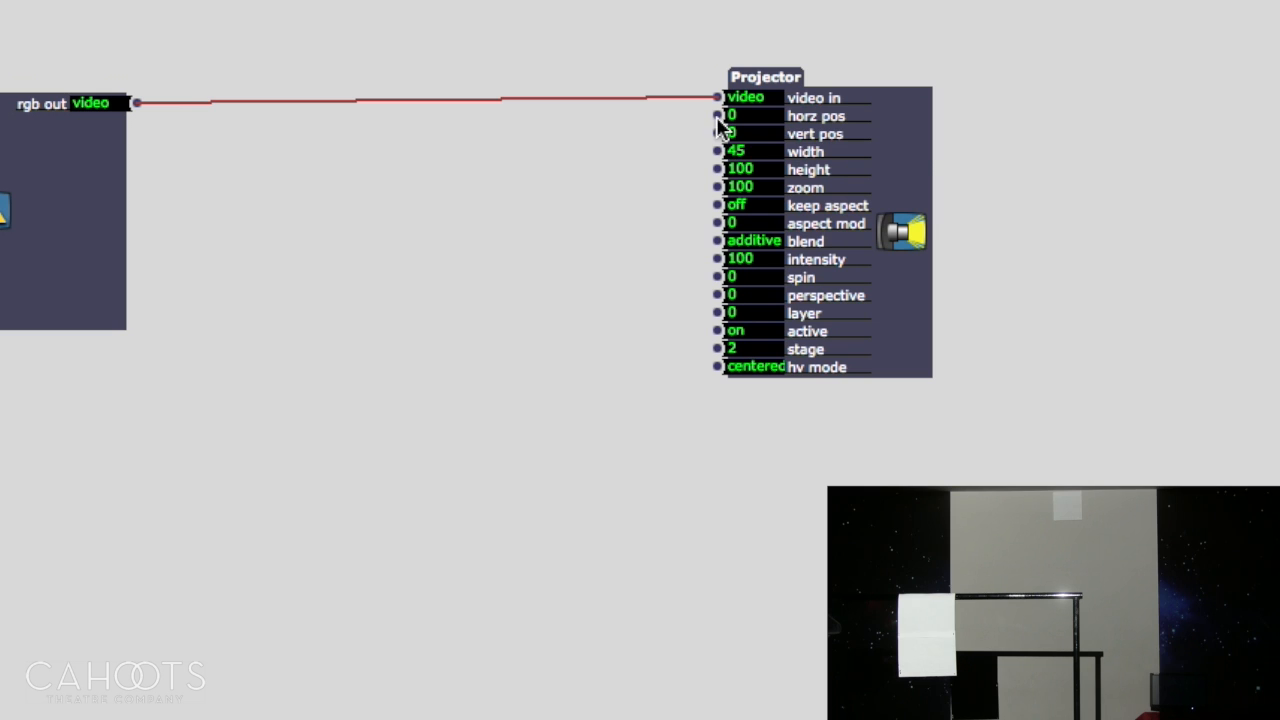
Step: Set the Shapes Projector's horz pos to -22 and its width to 9
{"action": "left_click", "coordinate": [728, 133]}
{"action": "left_click_drag", "start_coordinate": [796, 145], "coordinate": [778, 145]}
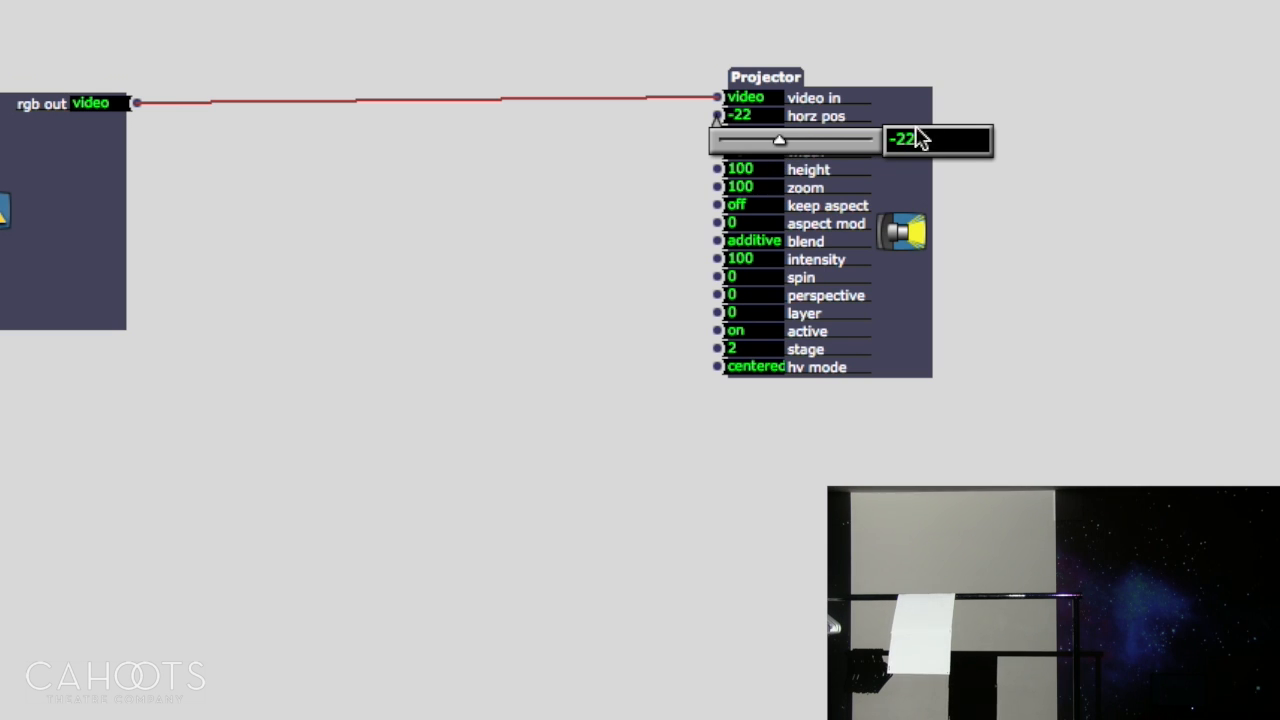
{"action": "mouse_move", "coordinate": [724, 153]}
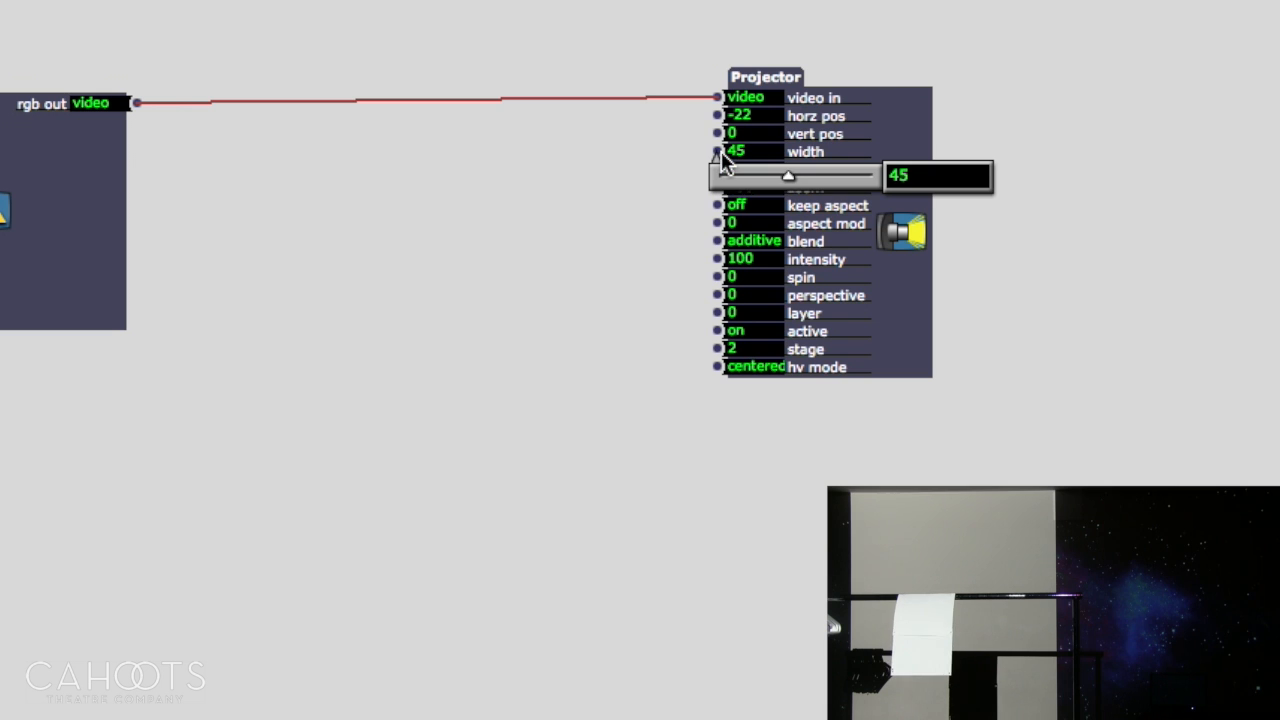
{"action": "left_click_drag", "start_coordinate": [787, 173], "coordinate": [733, 174]}
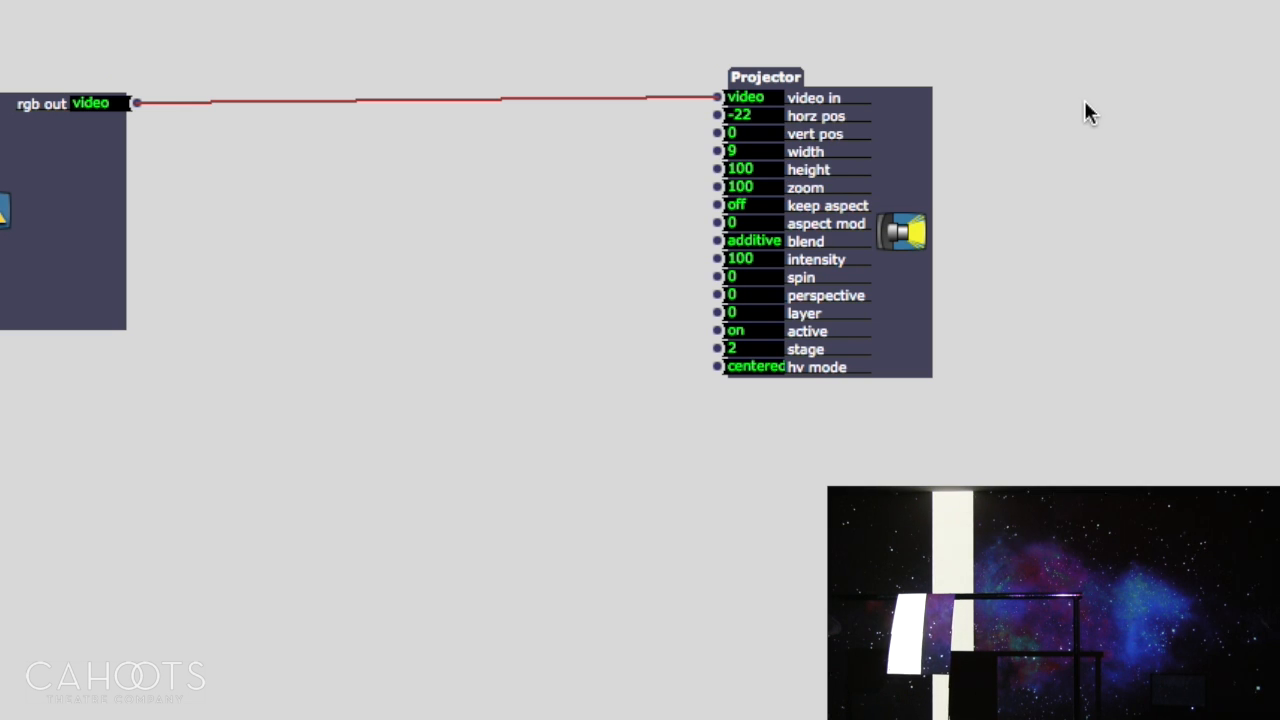
Step: Set the Shapes Projector's vert pos to 14 and its height to 25
{"action": "left_click", "coordinate": [728, 151]}
{"action": "left_click_drag", "start_coordinate": [797, 165], "coordinate": [807, 161]}
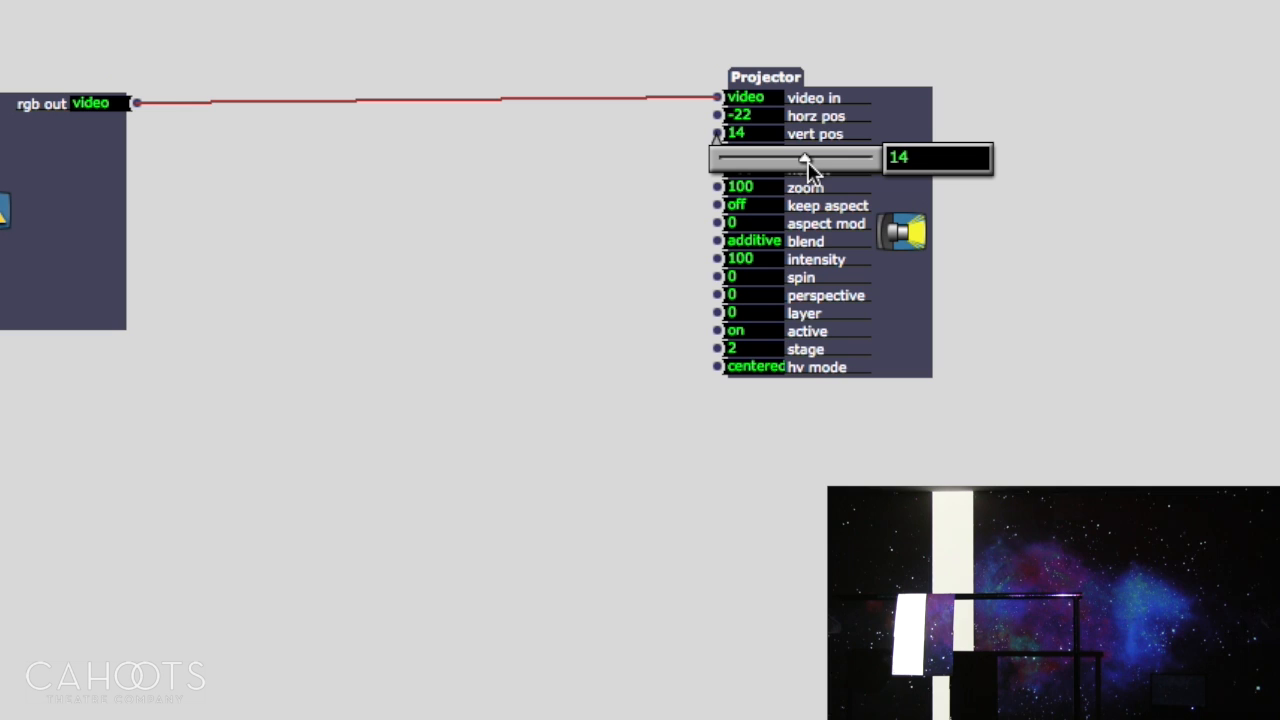
{"action": "left_click", "coordinate": [1061, 64]}
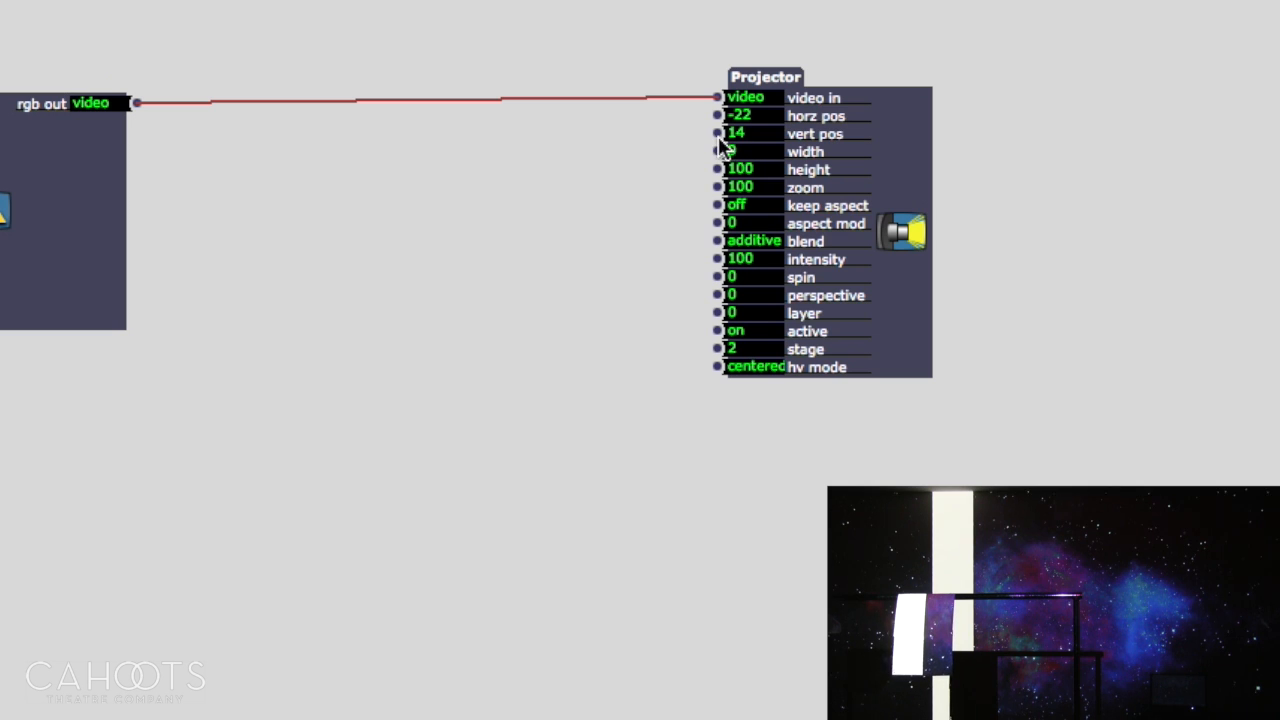
{"action": "mouse_move", "coordinate": [738, 187]}
{"action": "left_mouse_down"}
{"action": "mouse_move", "coordinate": [831, 205]}
{"action": "mouse_move", "coordinate": [870, 194]}
{"action": "mouse_move", "coordinate": [760, 194]}
{"action": "left_mouse_up"}
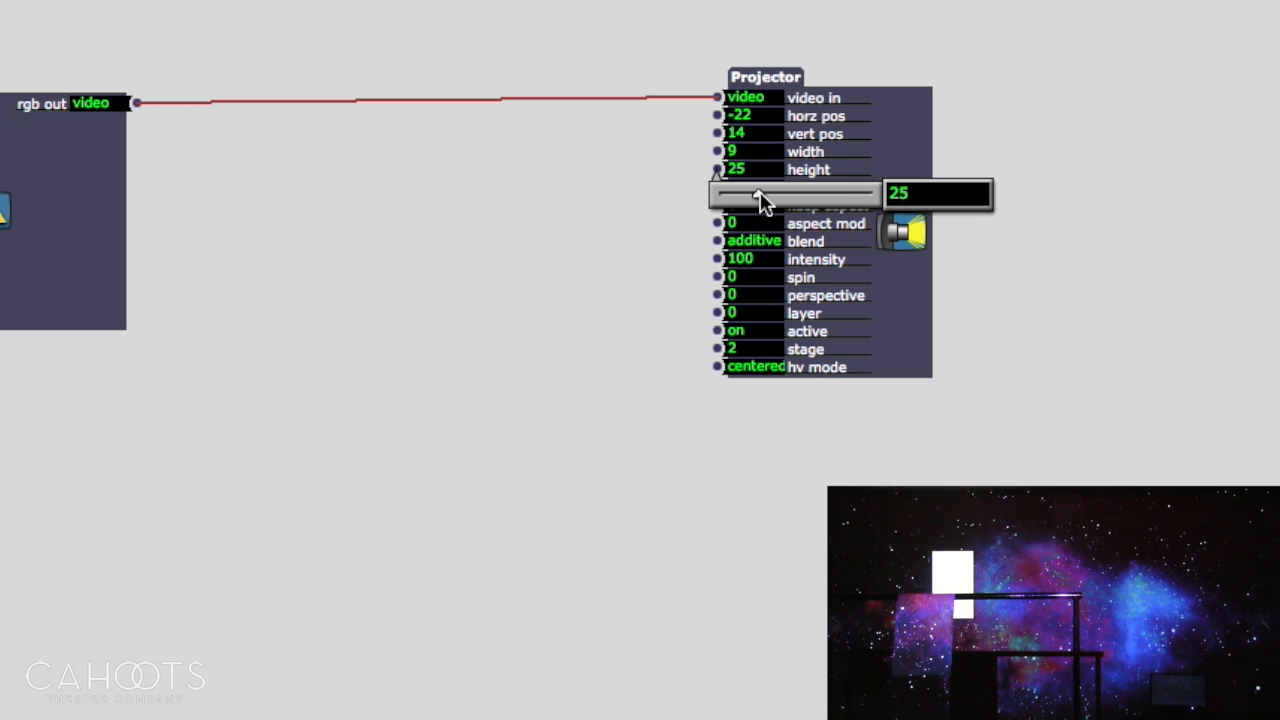
{"action": "left_click", "coordinate": [1012, 143]}
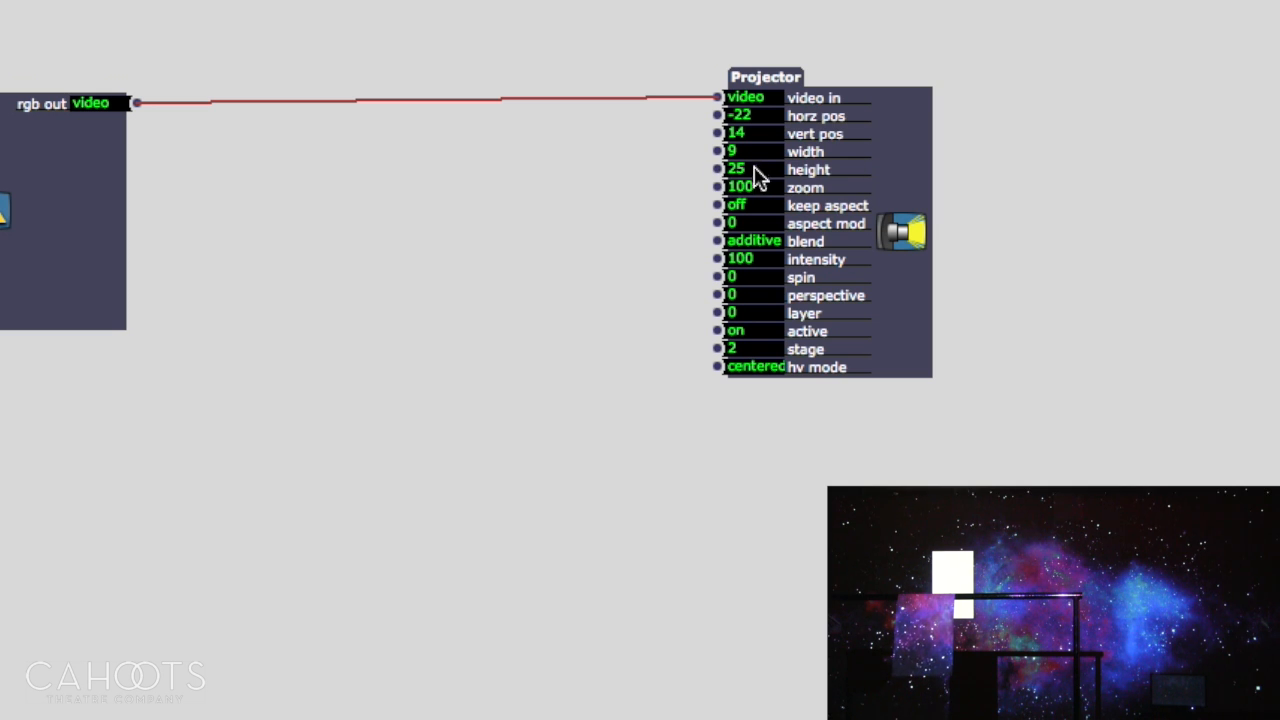
Step: Shift the projected rectangle left in two stages, setting the Projector's horz pos to -26 and finally to -30
{"action": "left_click", "coordinate": [736, 118]}
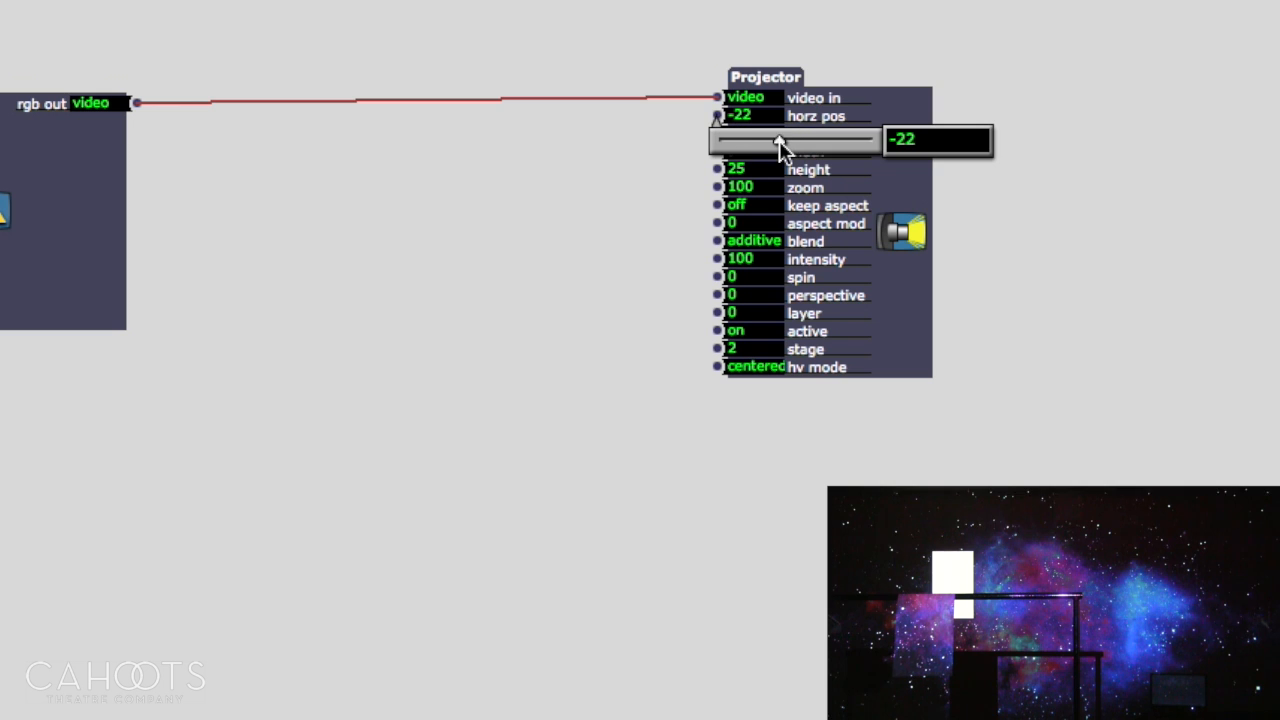
{"action": "mouse_move", "coordinate": [779, 140]}
{"action": "left_mouse_down"}
{"action": "mouse_move", "coordinate": [797, 146]}
{"action": "mouse_move", "coordinate": [766, 143]}
{"action": "mouse_move", "coordinate": [778, 142]}
{"action": "left_mouse_up"}
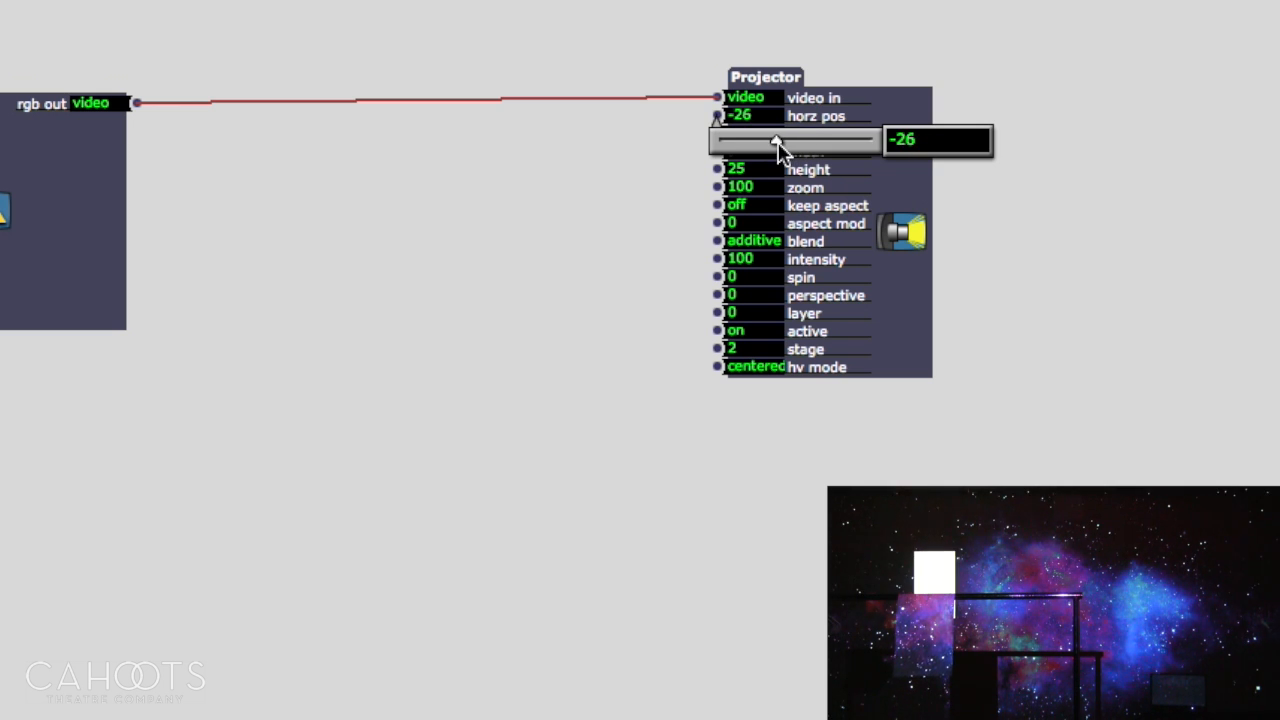
{"action": "left_click", "coordinate": [1117, 130]}
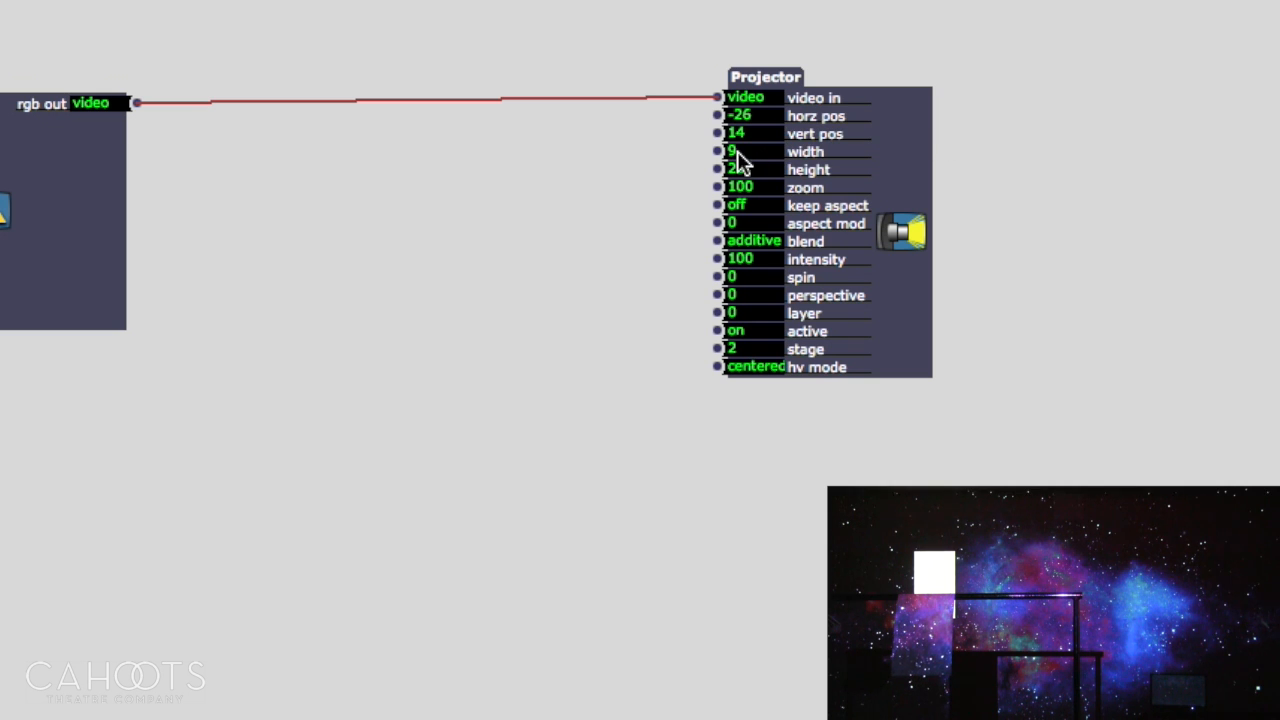
{"action": "left_click", "coordinate": [720, 120]}
{"action": "left_click_drag", "start_coordinate": [776, 140], "coordinate": [775, 143]}
{"action": "left_click", "coordinate": [1177, 106]}
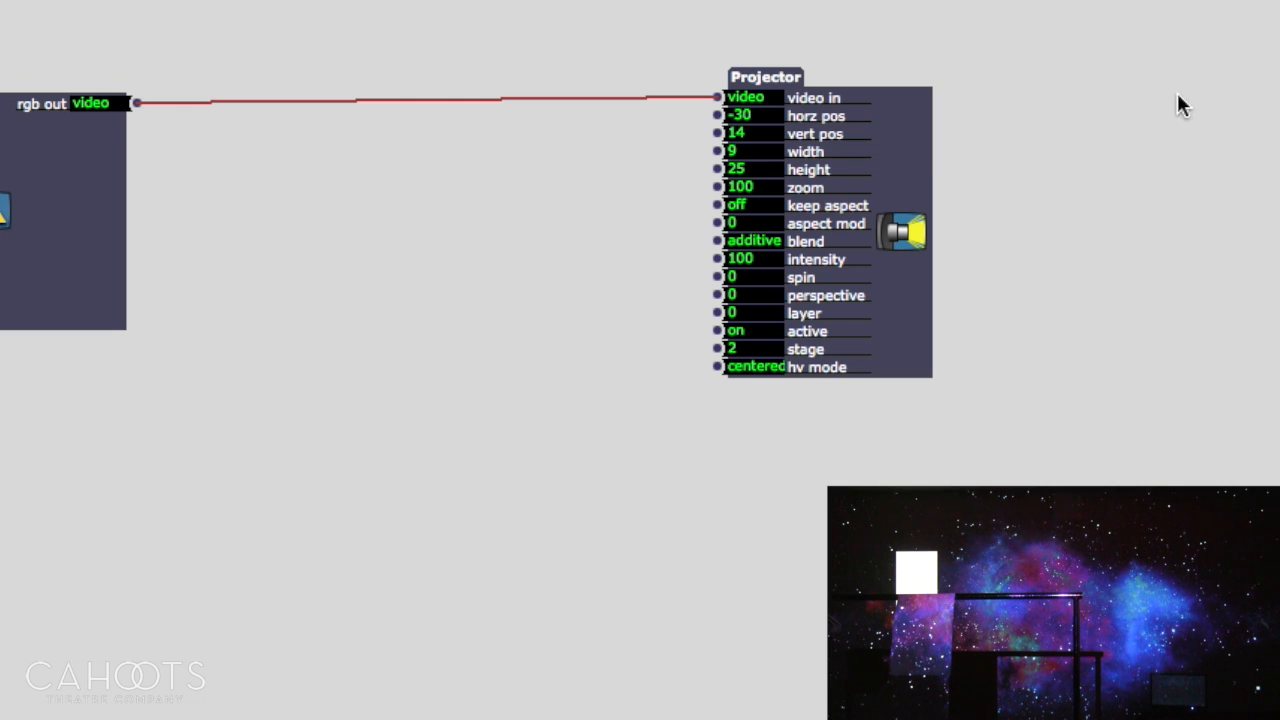
Step: Lower the projected rectangle onto the hanging paper by setting the Projector's vert pos to -8
{"action": "double_click", "coordinate": [727, 135]}
{"action": "left_click", "coordinate": [731, 143]}
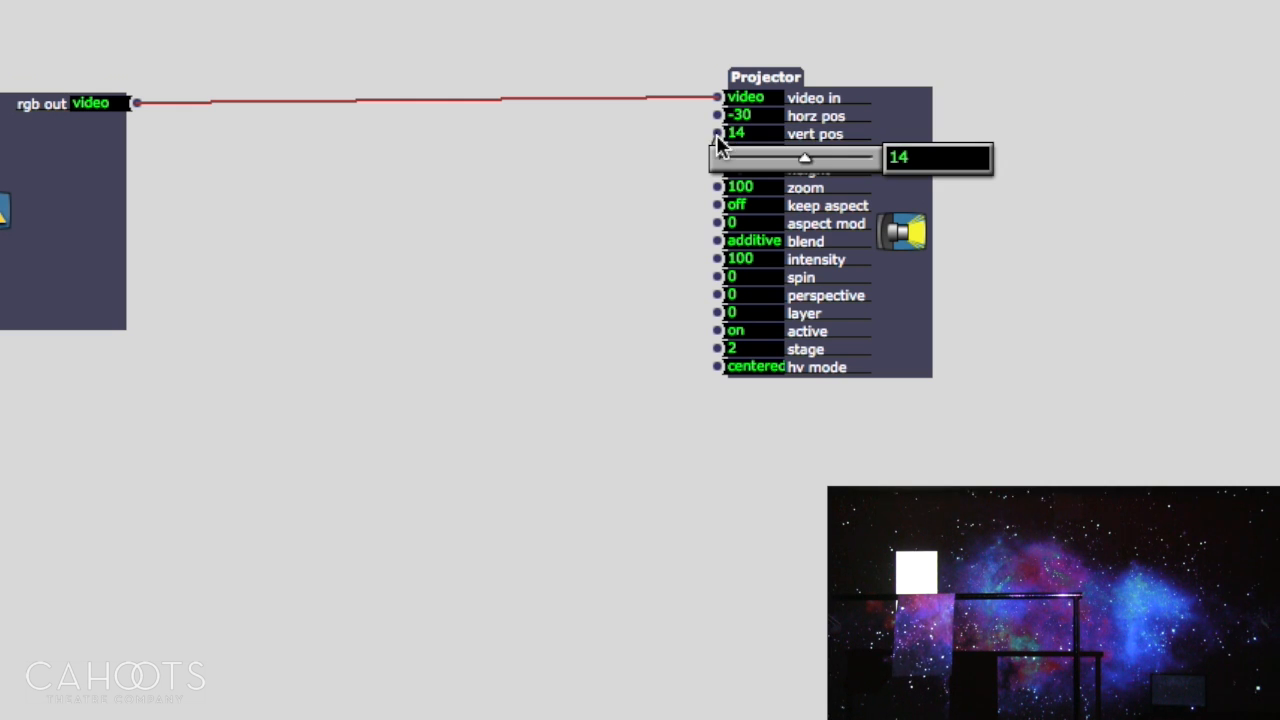
{"action": "mouse_move", "coordinate": [806, 163]}
{"action": "left_mouse_down"}
{"action": "mouse_move", "coordinate": [762, 158]}
{"action": "mouse_move", "coordinate": [790, 160]}
{"action": "left_mouse_up"}
{"action": "left_click", "coordinate": [1219, 96]}
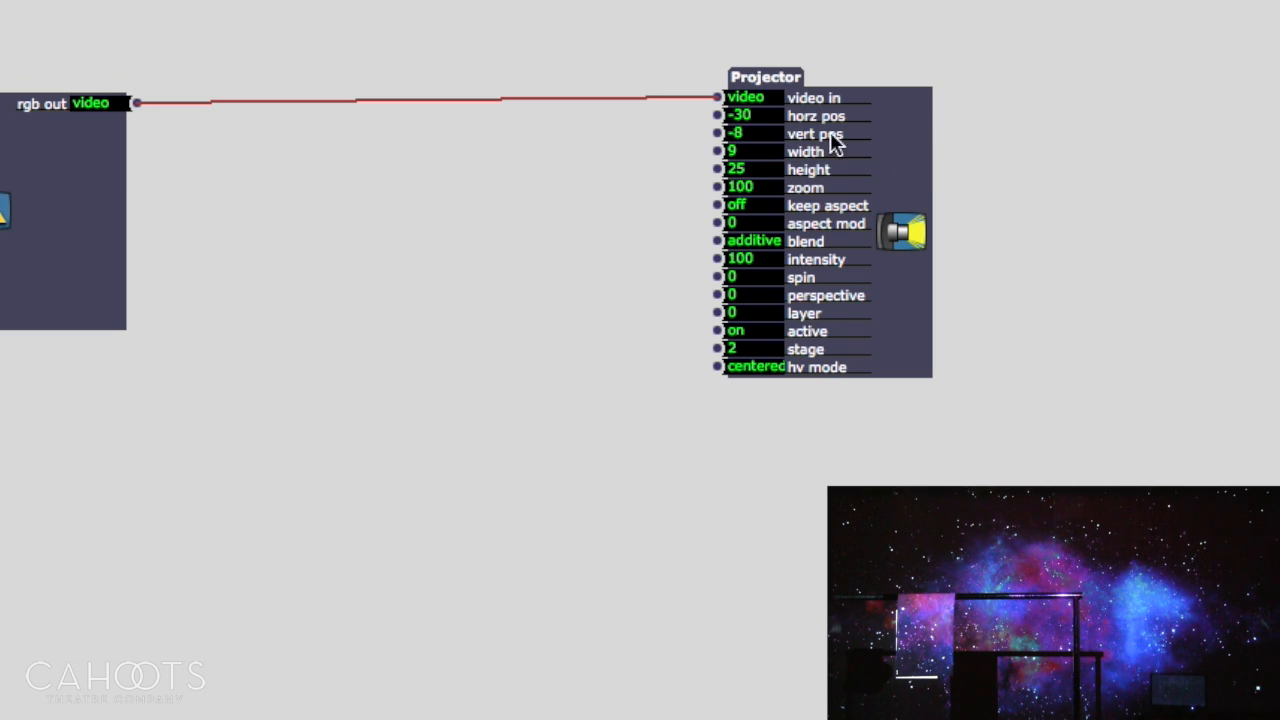
Step: Reposition the projected rectangle on the hanging paper by setting the Shapes Projector's horz pos to -18 and vert pos to -24
{"action": "left_click", "coordinate": [734, 116]}
{"action": "left_click_drag", "start_coordinate": [778, 141], "coordinate": [787, 144]}
{"action": "left_click", "coordinate": [1176, 115]}
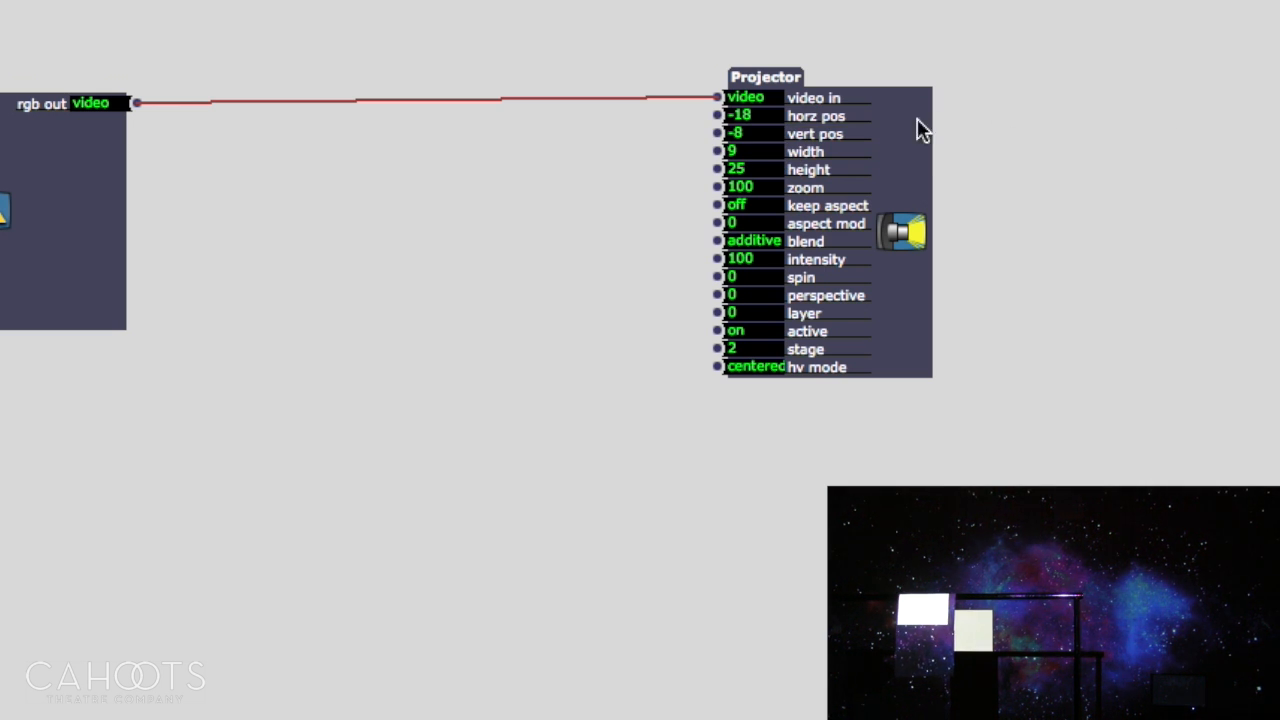
{"action": "left_click", "coordinate": [722, 135]}
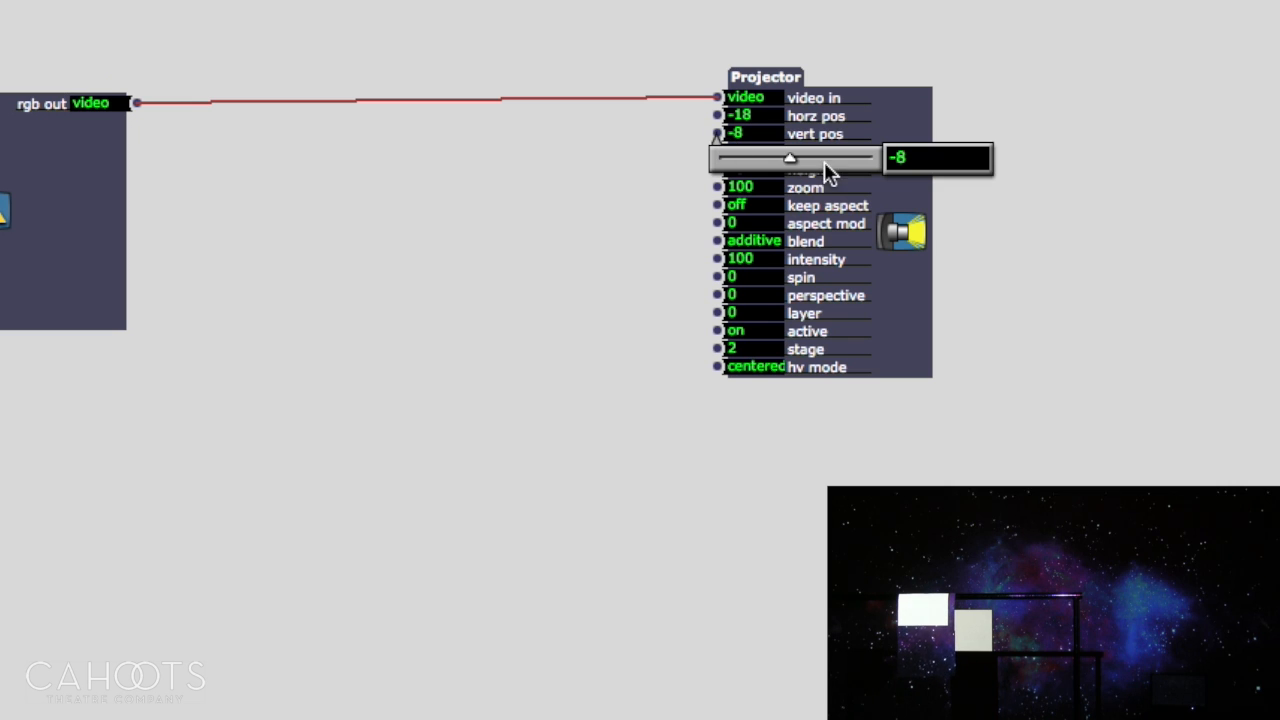
{"action": "left_click_drag", "start_coordinate": [790, 162], "coordinate": [778, 162]}
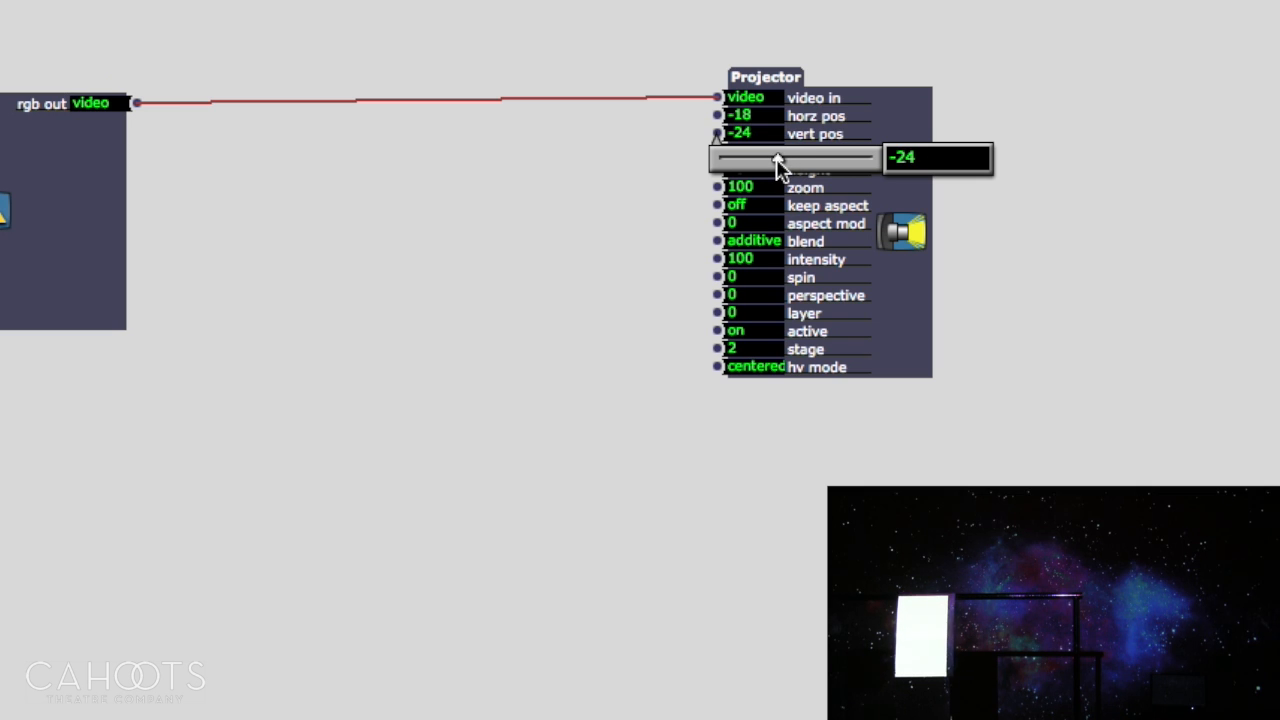
{"action": "left_click", "coordinate": [1160, 145]}
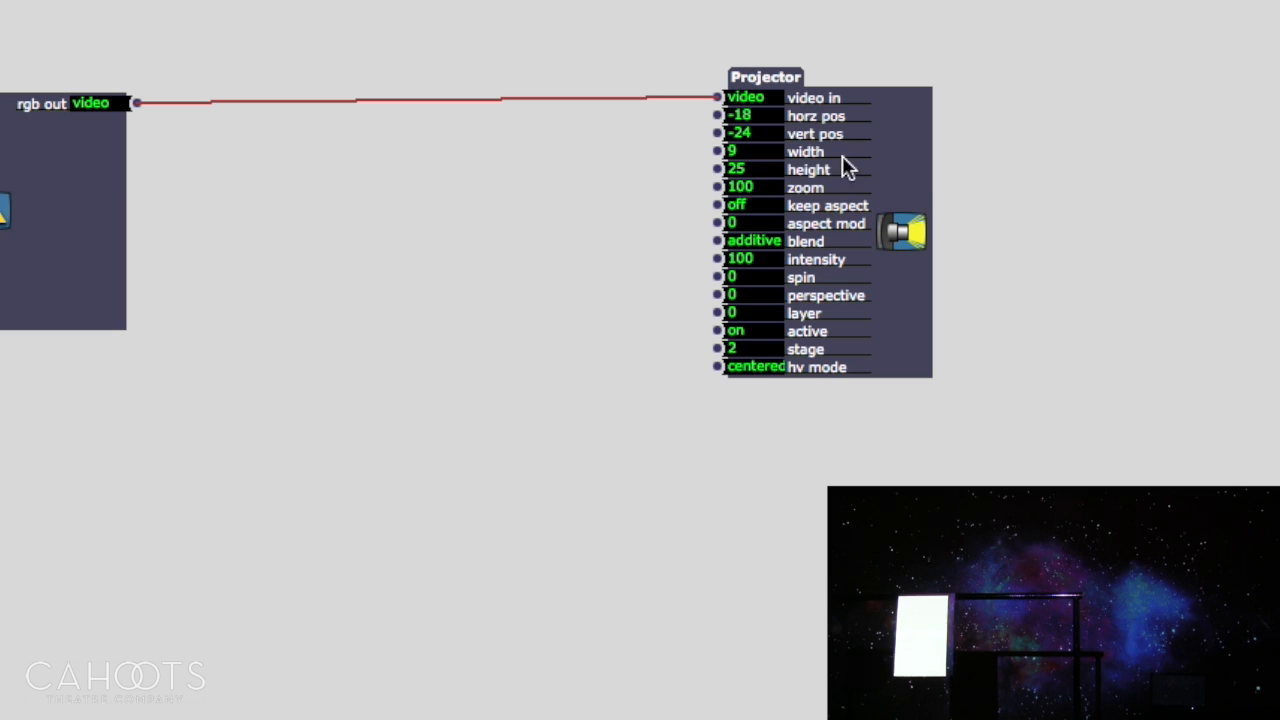
Step: Widen the projected rectangle to cover the hanging paper by setting the Shapes Projector's width to 10
{"action": "left_click", "coordinate": [733, 152]}
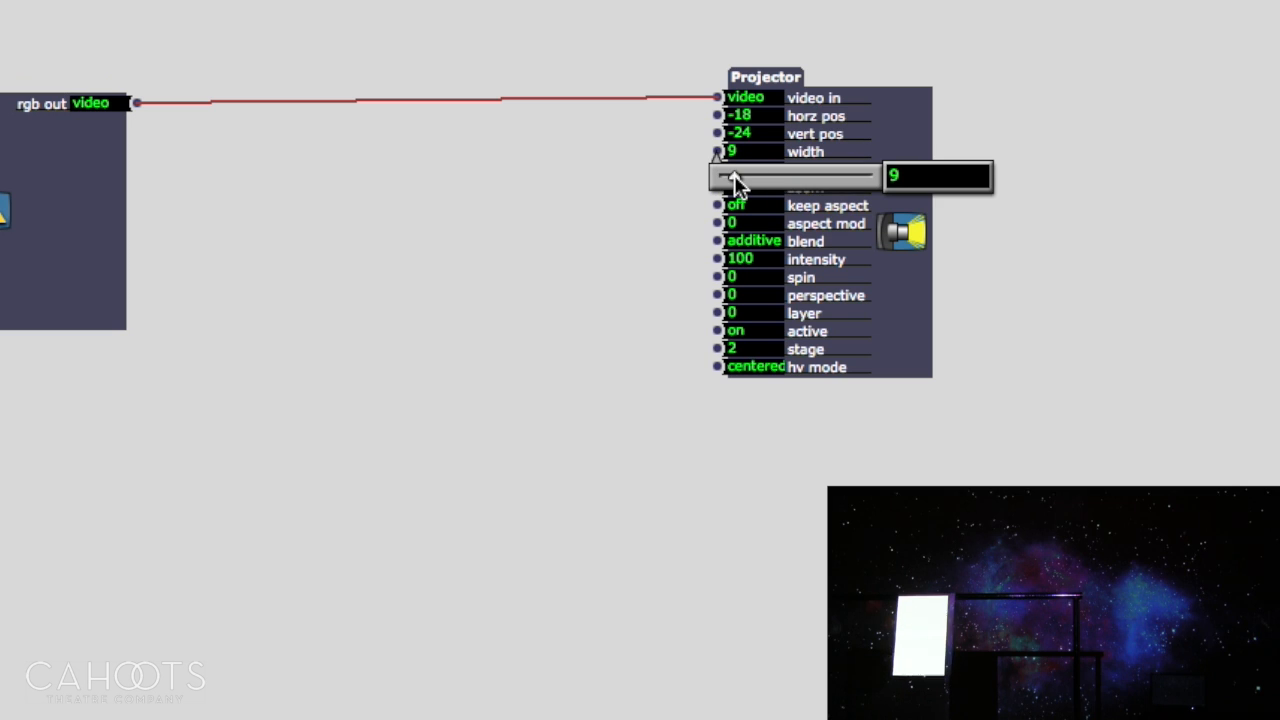
{"action": "left_click_drag", "start_coordinate": [736, 180], "coordinate": [736, 180]}
{"action": "left_click_drag", "start_coordinate": [736, 175], "coordinate": [737, 175]}
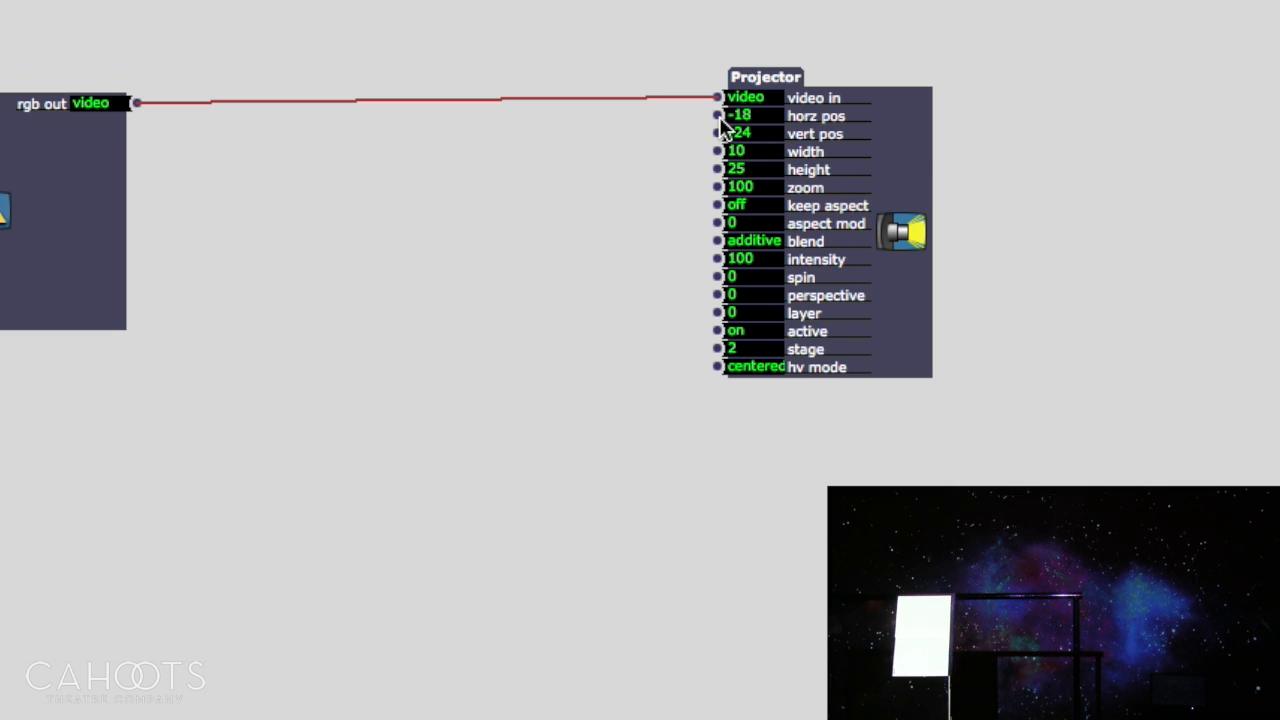
{"action": "left_click", "coordinate": [727, 136]}
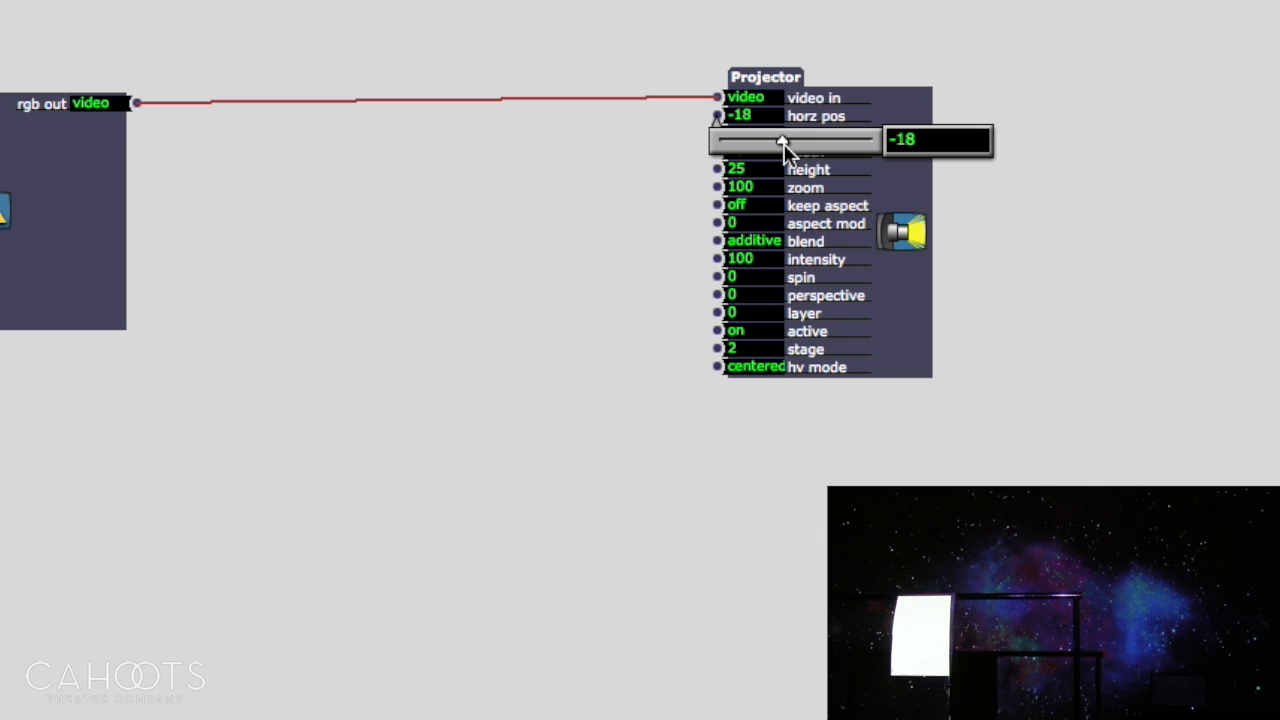
{"action": "left_click", "coordinate": [1257, 88]}
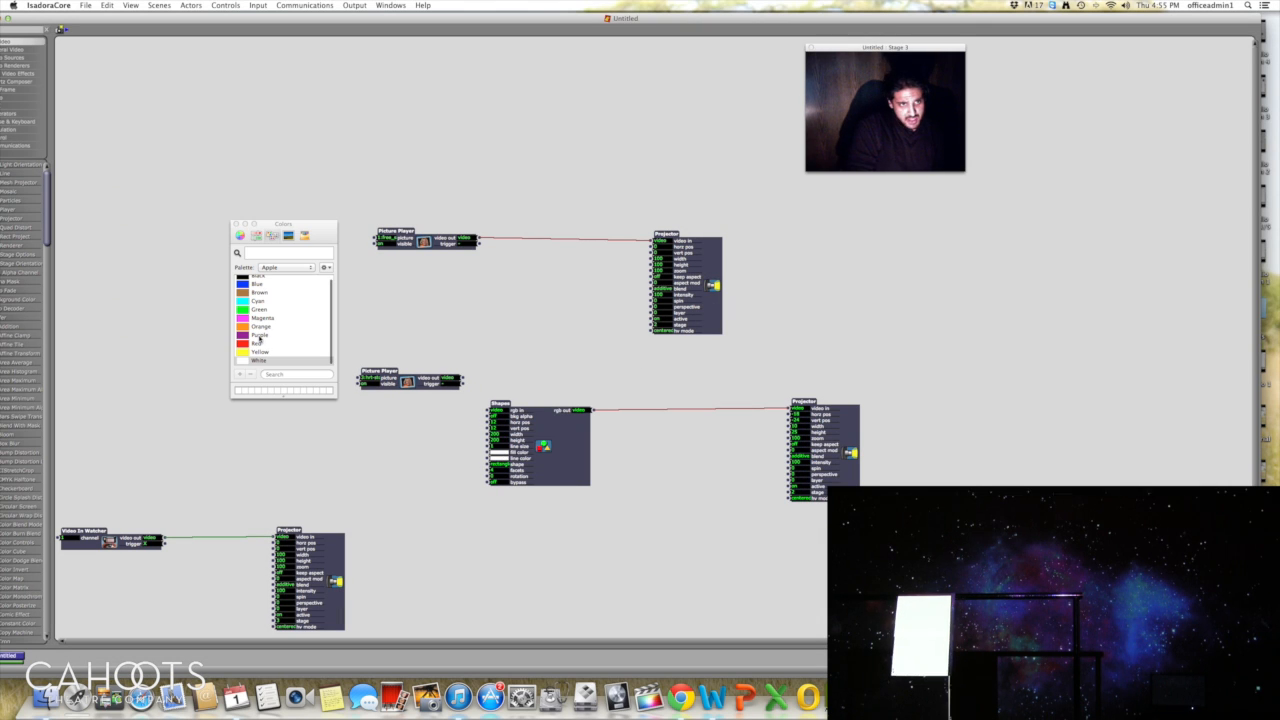
Step: Try purple and red as the Shapes actor's fill color and return the fill to white
{"action": "left_click", "coordinate": [259, 336]}
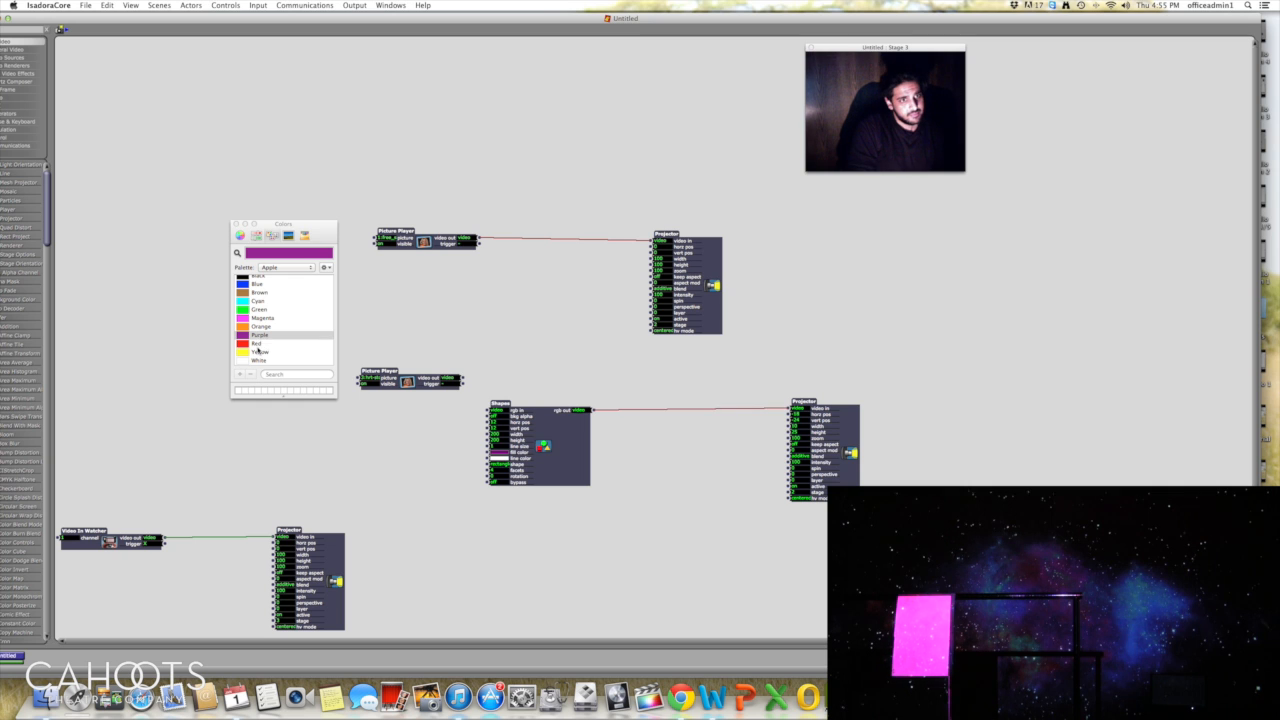
{"action": "left_click", "coordinate": [257, 344]}
{"action": "scroll", "coordinate": [270, 316], "scroll_direction": "down", "scroll_amount": 2}
{"action": "scroll", "coordinate": [268, 330], "scroll_direction": "up", "scroll_amount": 2}
{"action": "scroll", "coordinate": [264, 349], "scroll_direction": "down", "scroll_amount": 2}
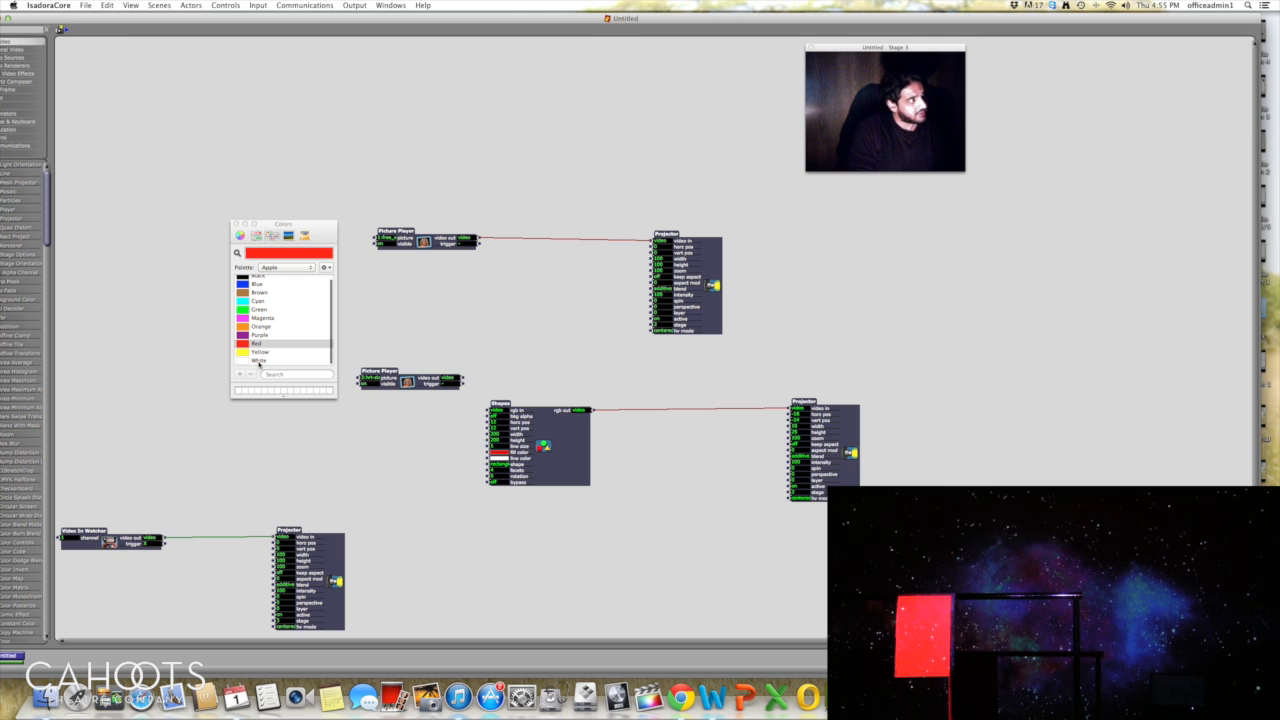
{"action": "left_click", "coordinate": [259, 361]}
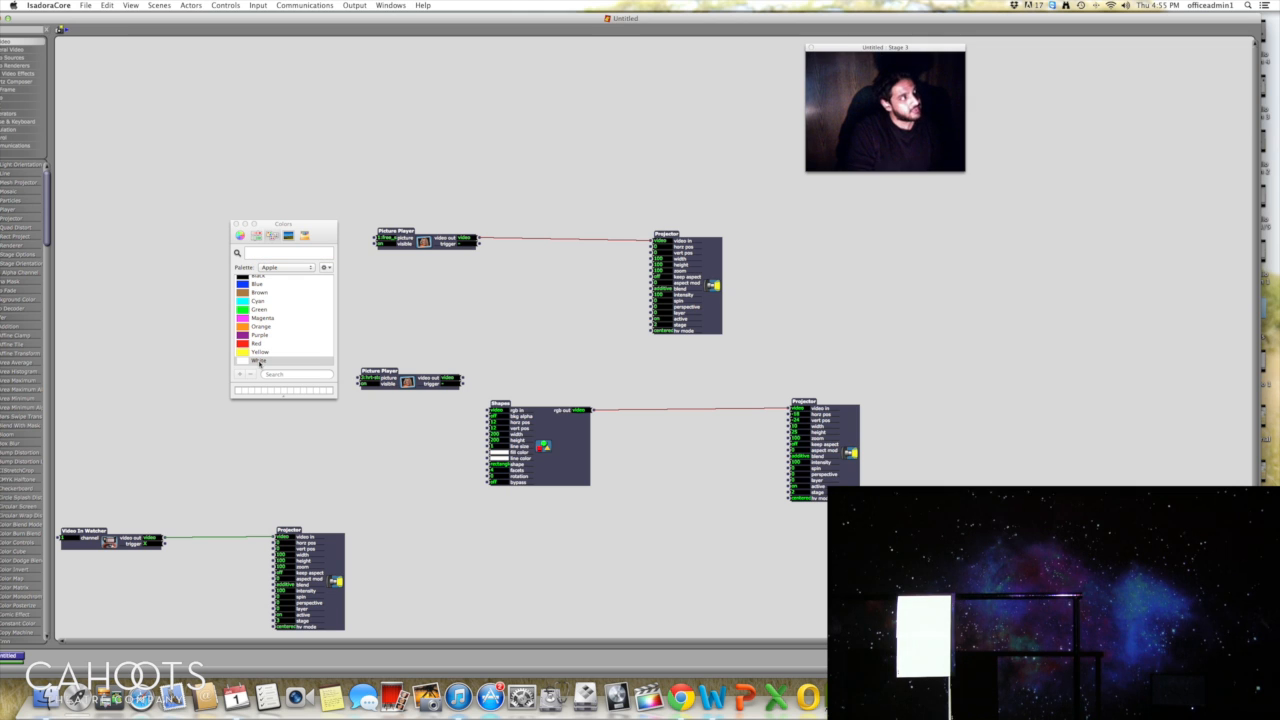
Step: Try green, cyan and black fills on the Shapes rectangle, settle on yellow and close the color picker
{"action": "left_click", "coordinate": [264, 311]}
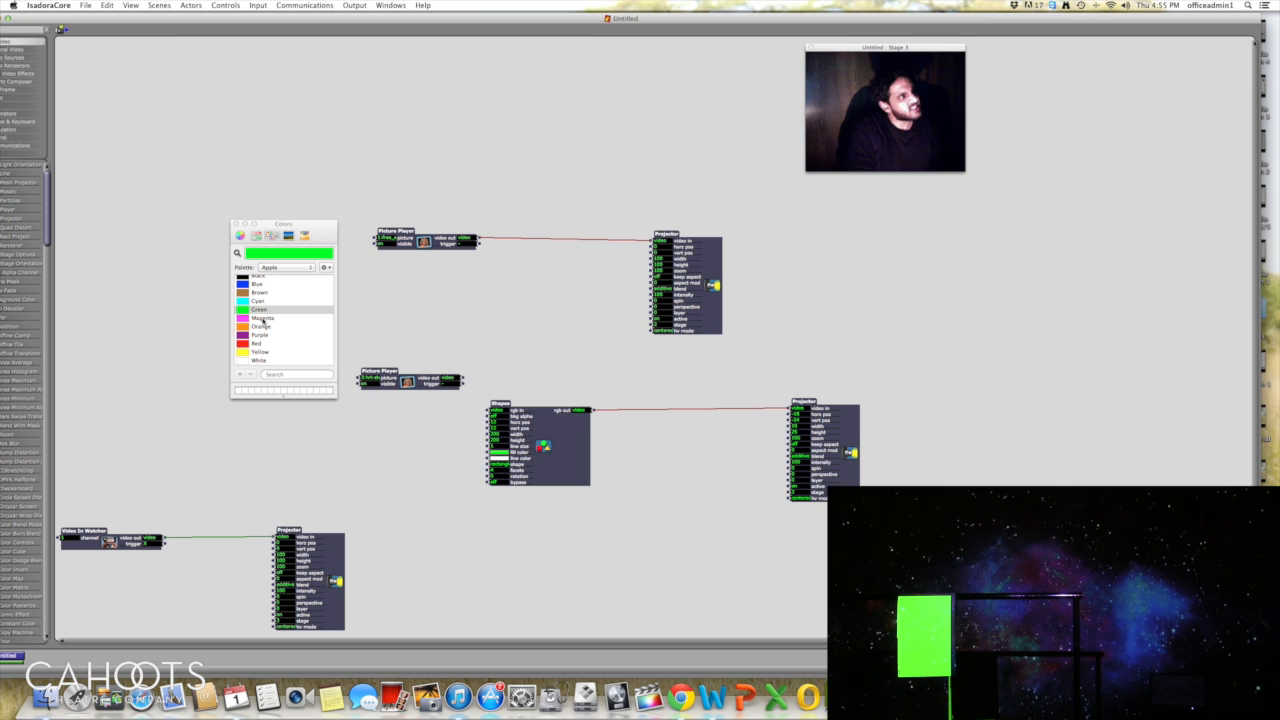
{"action": "left_click", "coordinate": [262, 302]}
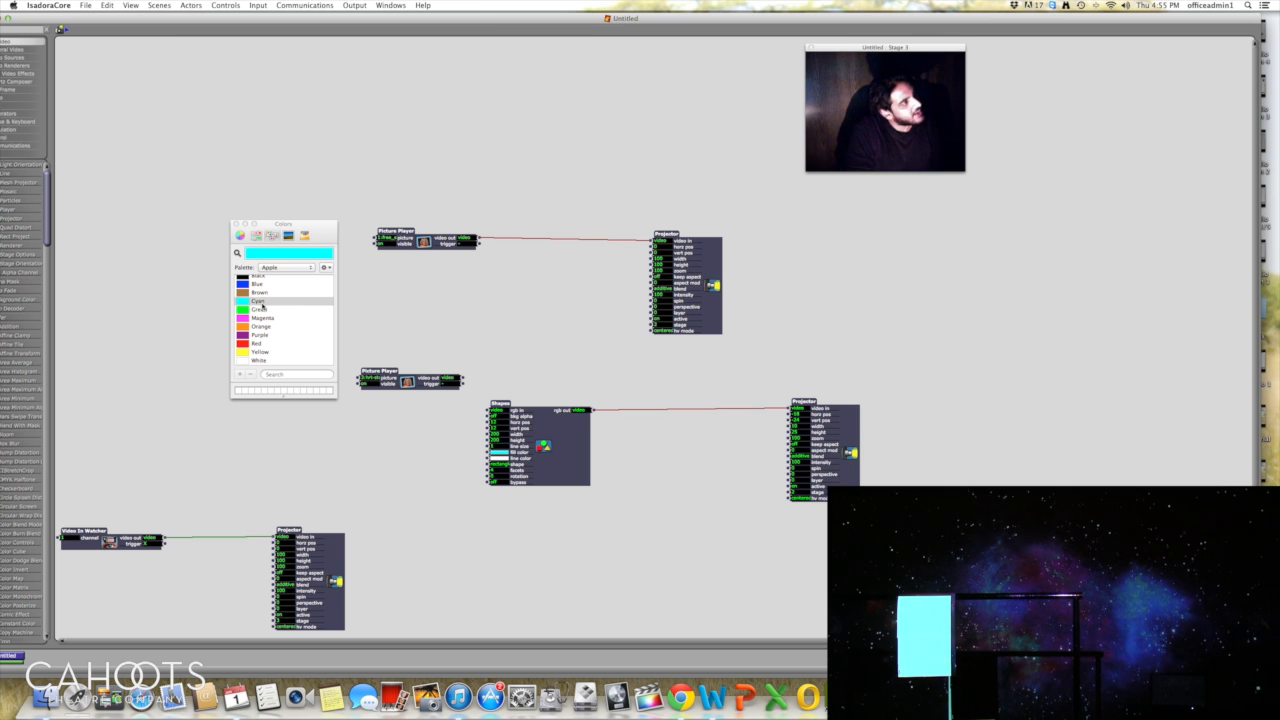
{"action": "scroll", "coordinate": [267, 319], "scroll_direction": "up", "scroll_amount": 1}
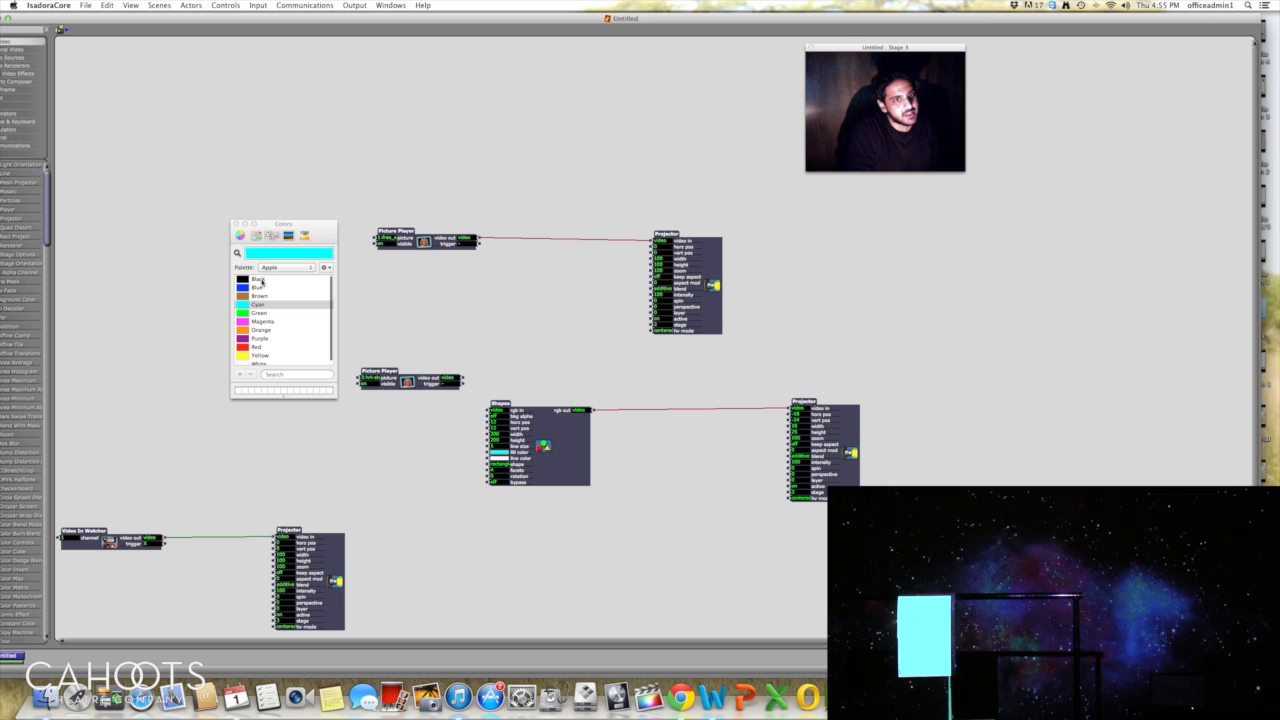
{"action": "left_click", "coordinate": [262, 281]}
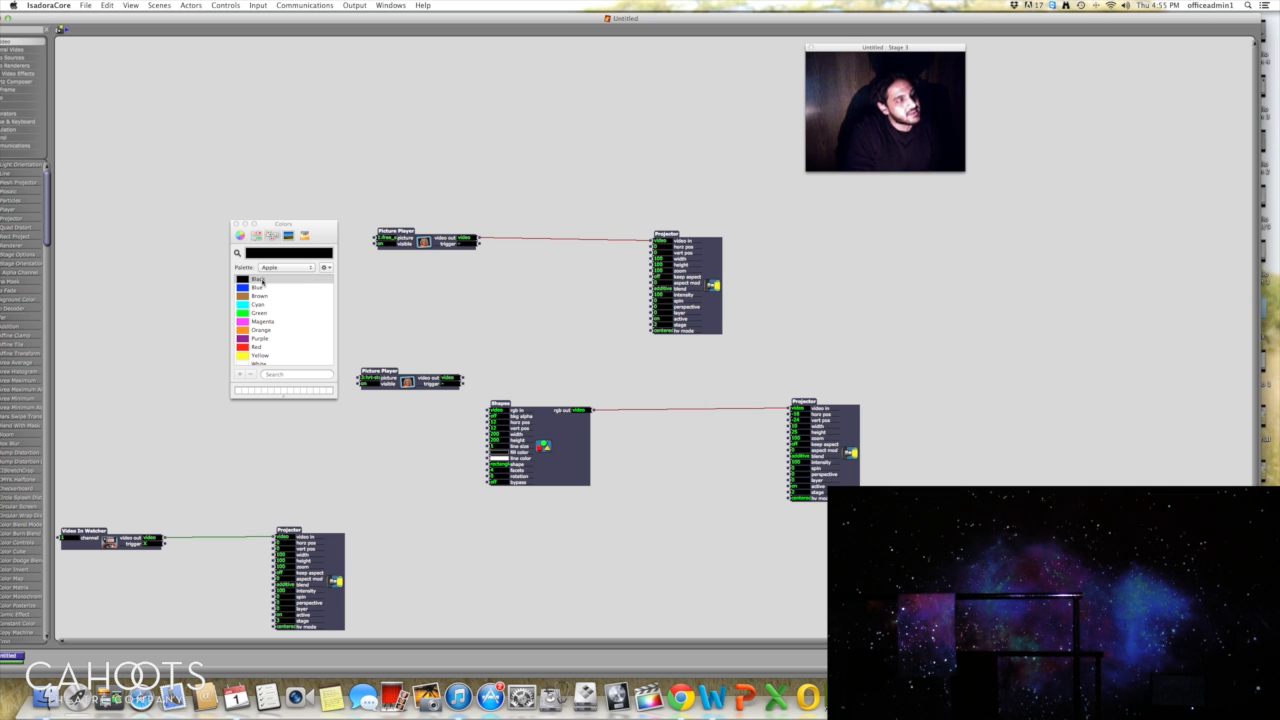
{"action": "scroll", "coordinate": [271, 313], "scroll_direction": "down", "scroll_amount": 1}
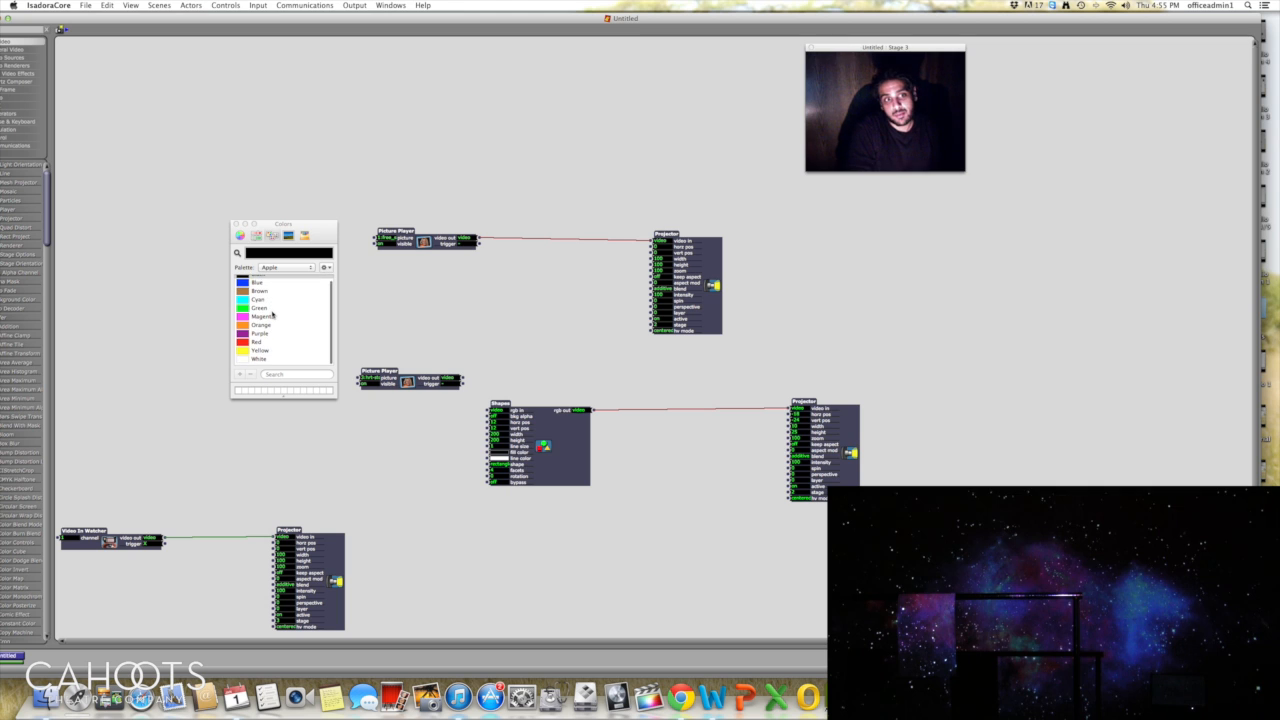
{"action": "left_click", "coordinate": [262, 351]}
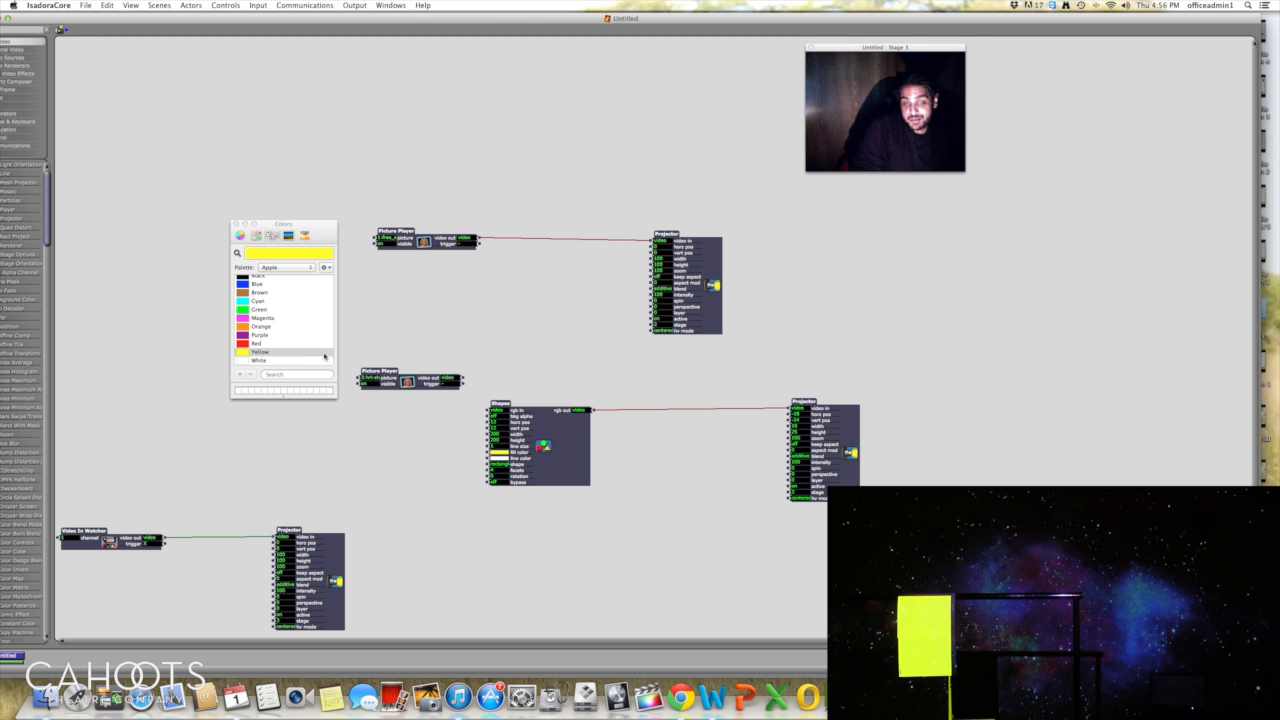
{"action": "left_click", "coordinate": [664, 314]}
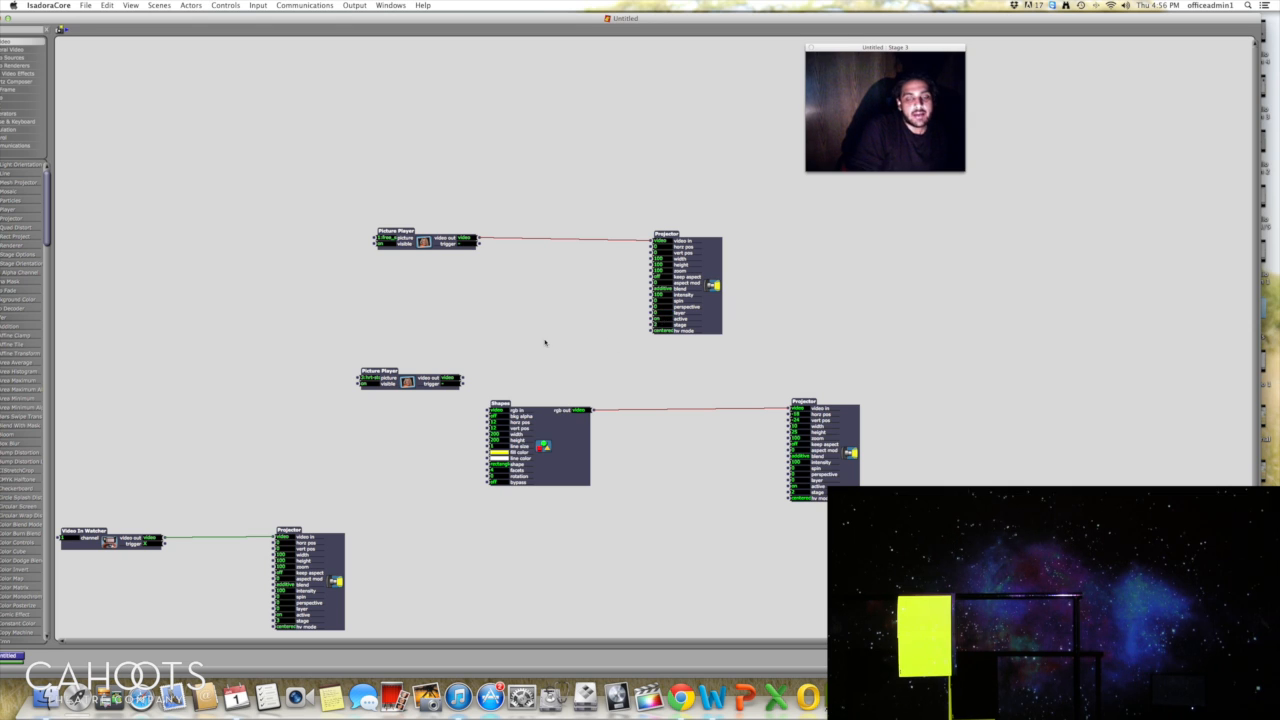
Step: Clear the link between Shapes and its Projector, and connect the stone Picture Player's video out to that Projector instead
{"action": "left_click_drag", "start_coordinate": [510, 406], "coordinate": [491, 422]}
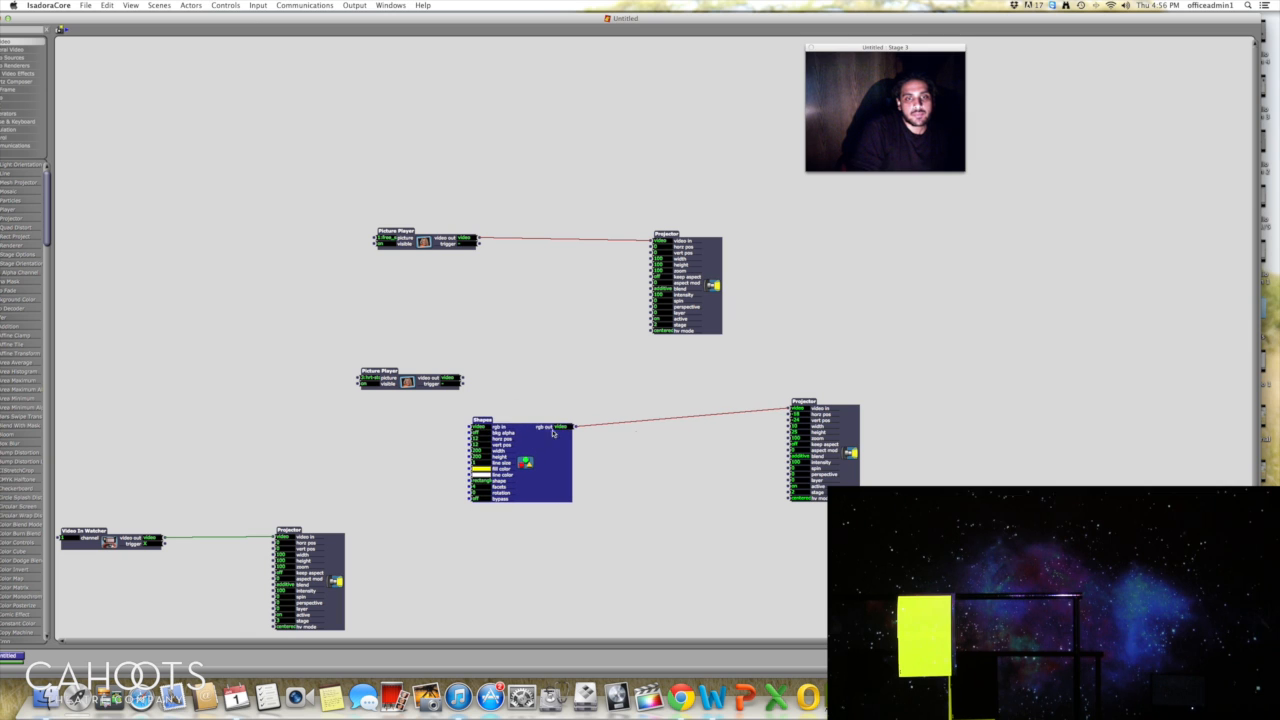
{"action": "right_click", "coordinate": [655, 422]}
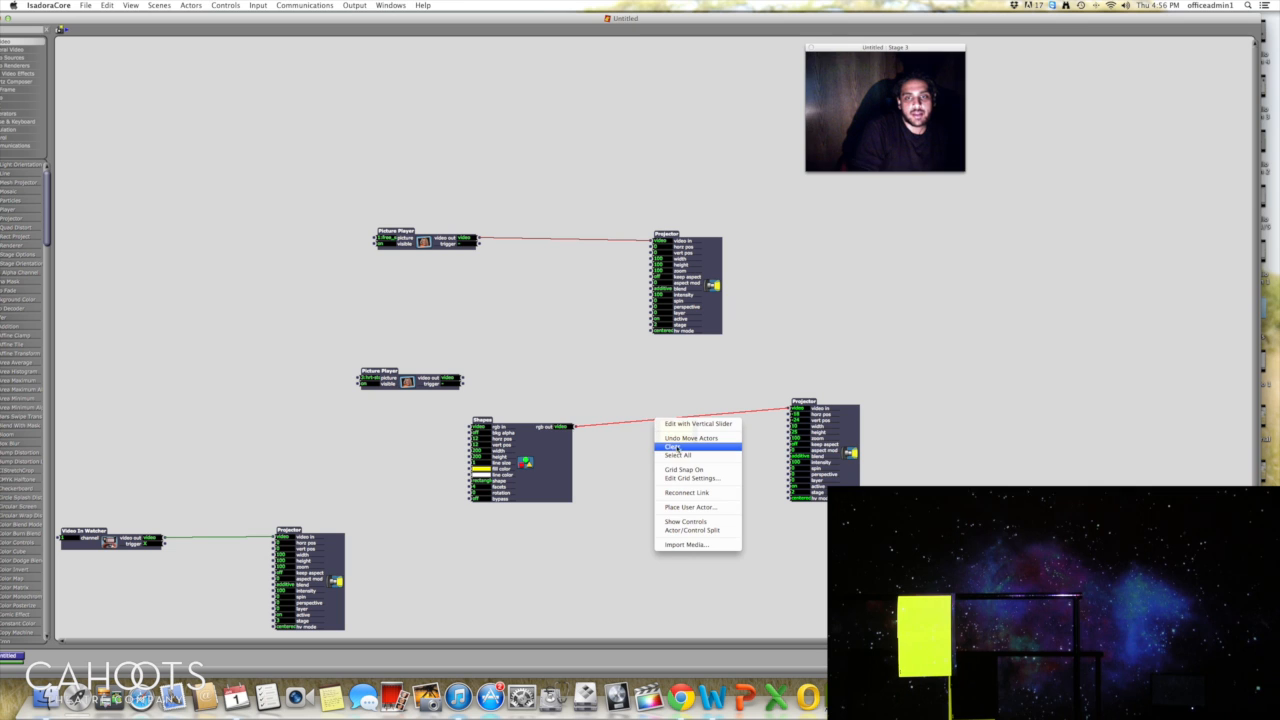
{"action": "left_click", "coordinate": [674, 447]}
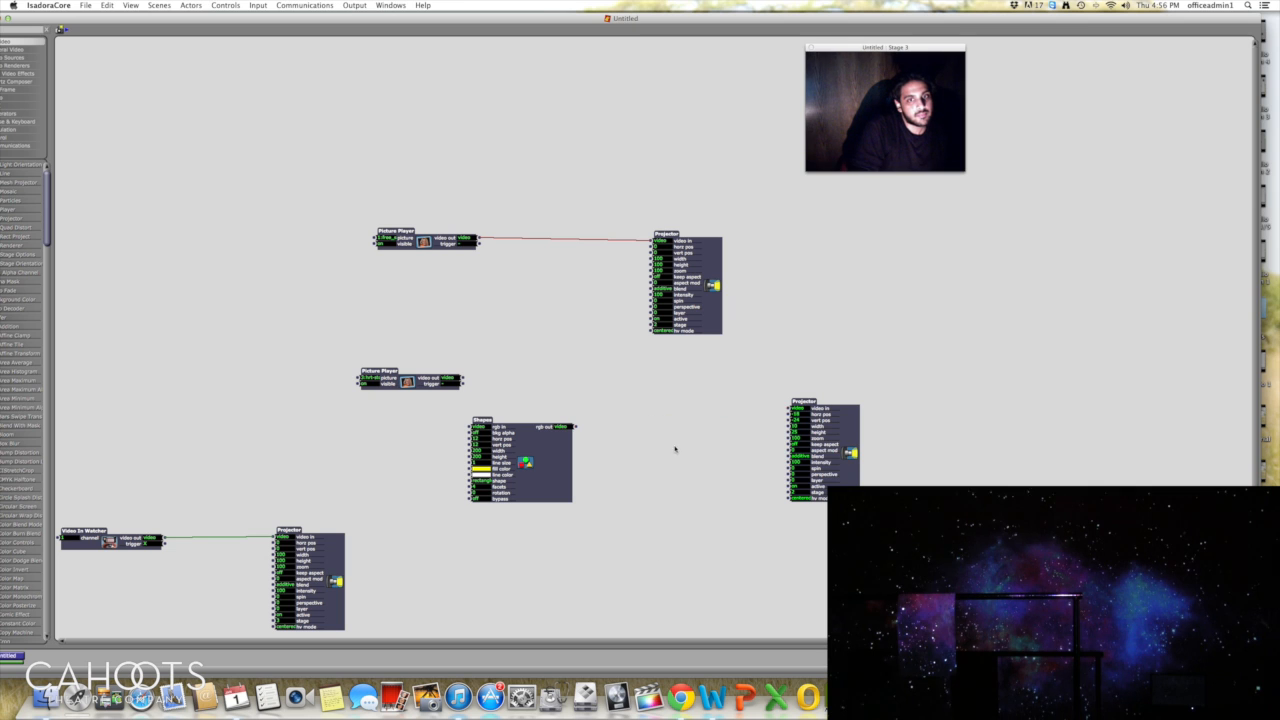
{"action": "left_click_drag", "start_coordinate": [464, 380], "coordinate": [791, 408]}
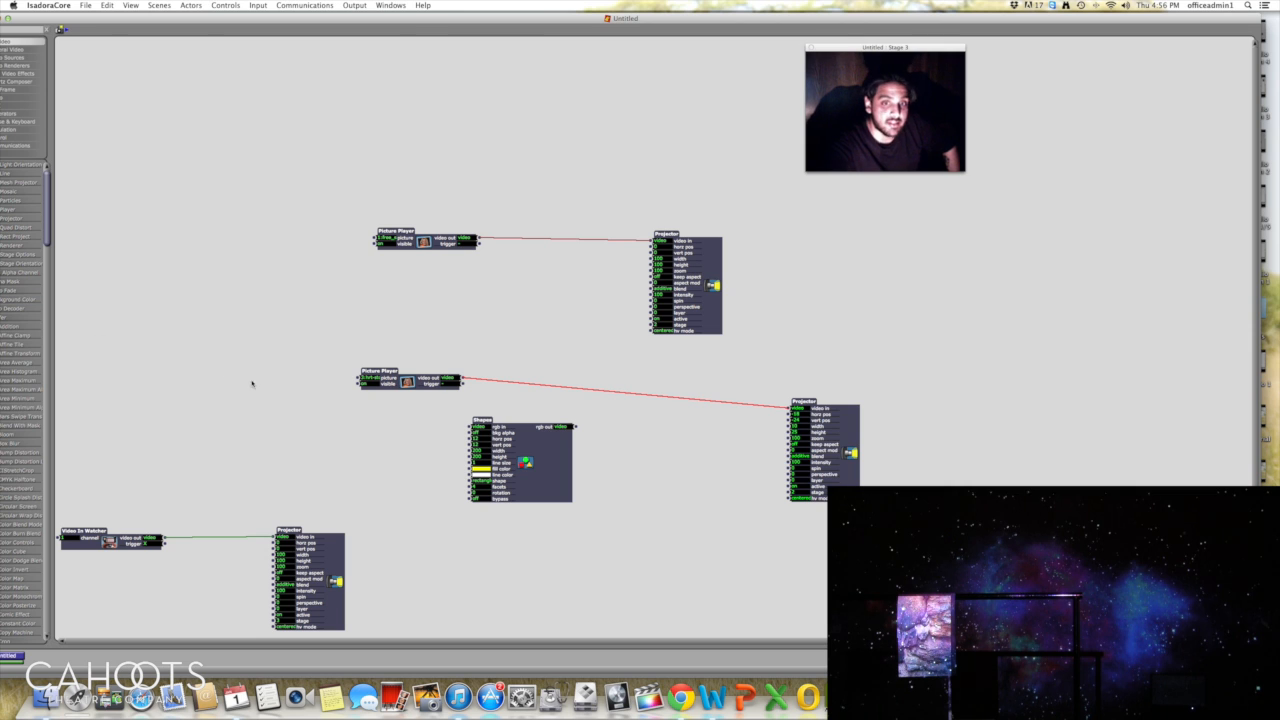
Step: Connect the Shapes rgb out to the stone picture's Projector as a second video stream, accepting the double connection
{"action": "left_click_drag", "start_coordinate": [574, 427], "coordinate": [792, 408]}
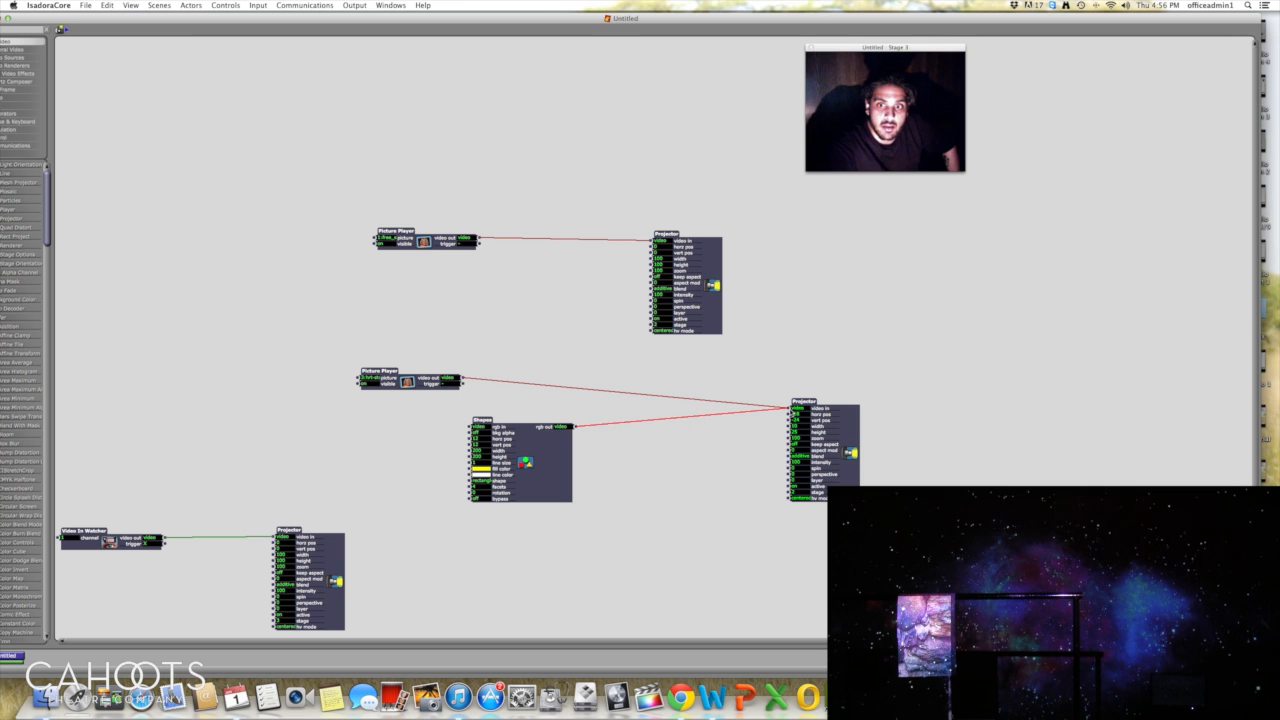
{"action": "left_click", "coordinate": [793, 411]}
{"action": "left_click", "coordinate": [792, 411]}
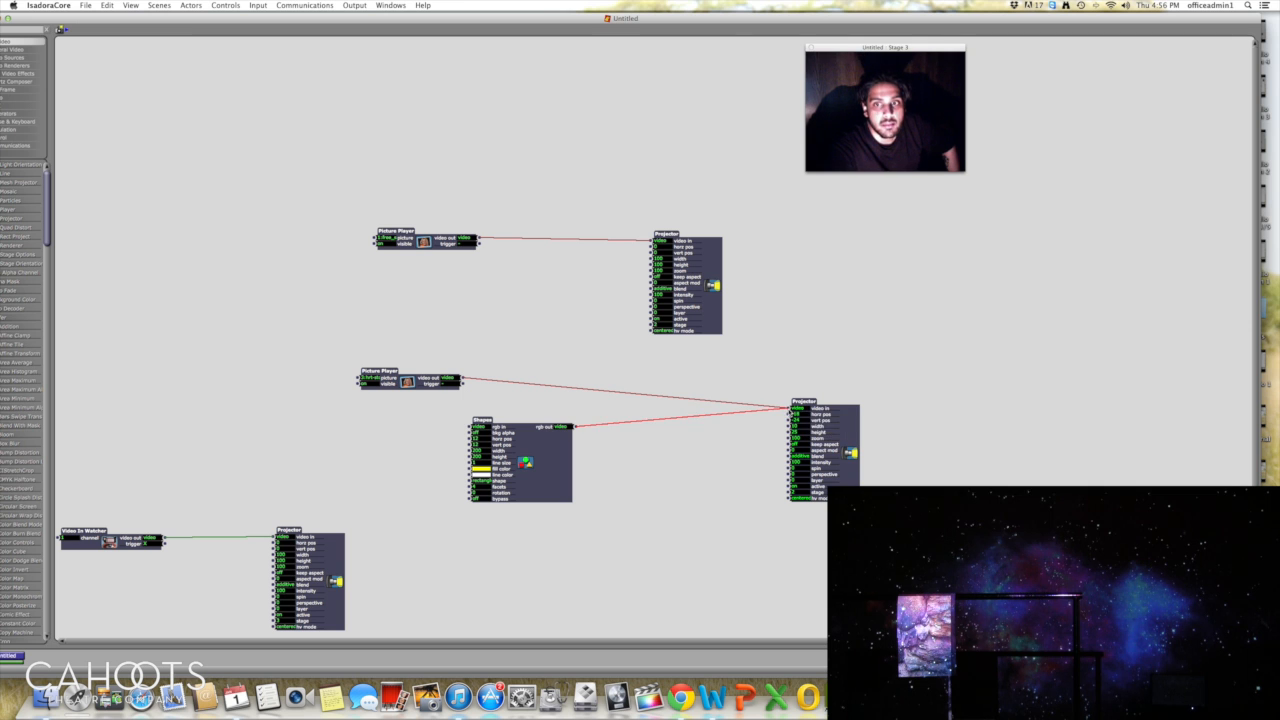
{"action": "left_click", "coordinate": [792, 411]}
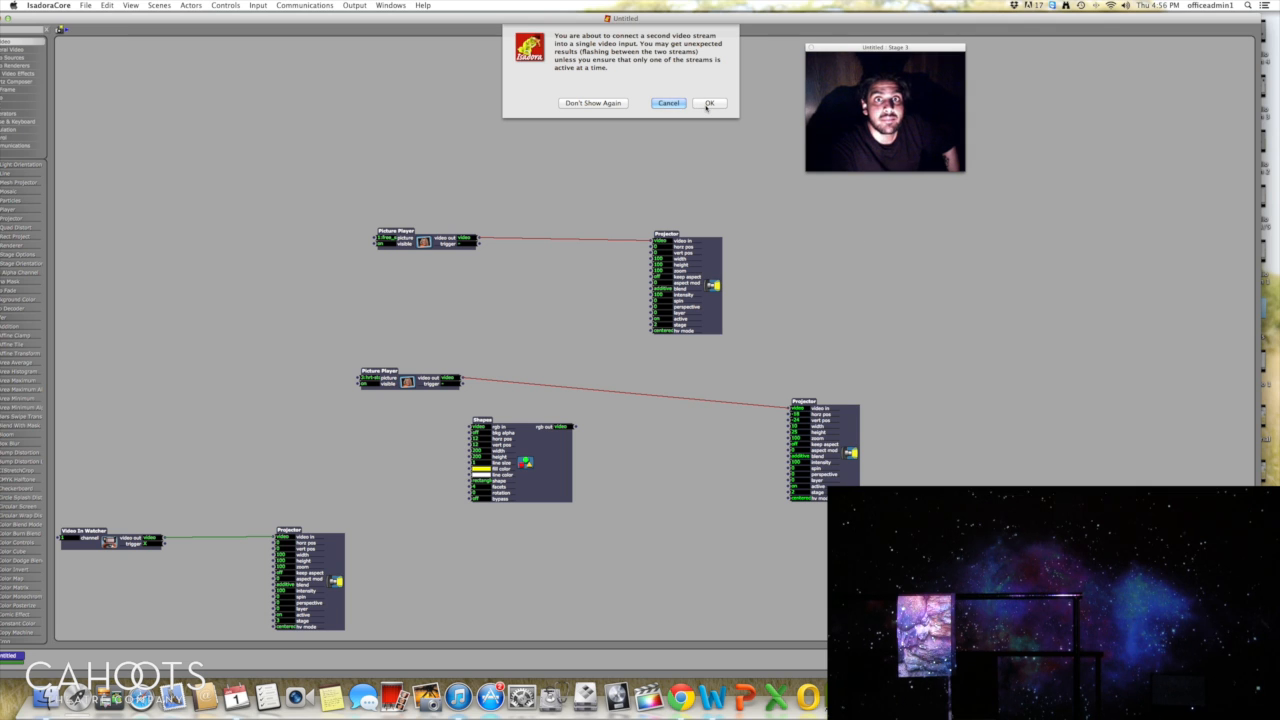
{"action": "left_click", "coordinate": [708, 104]}
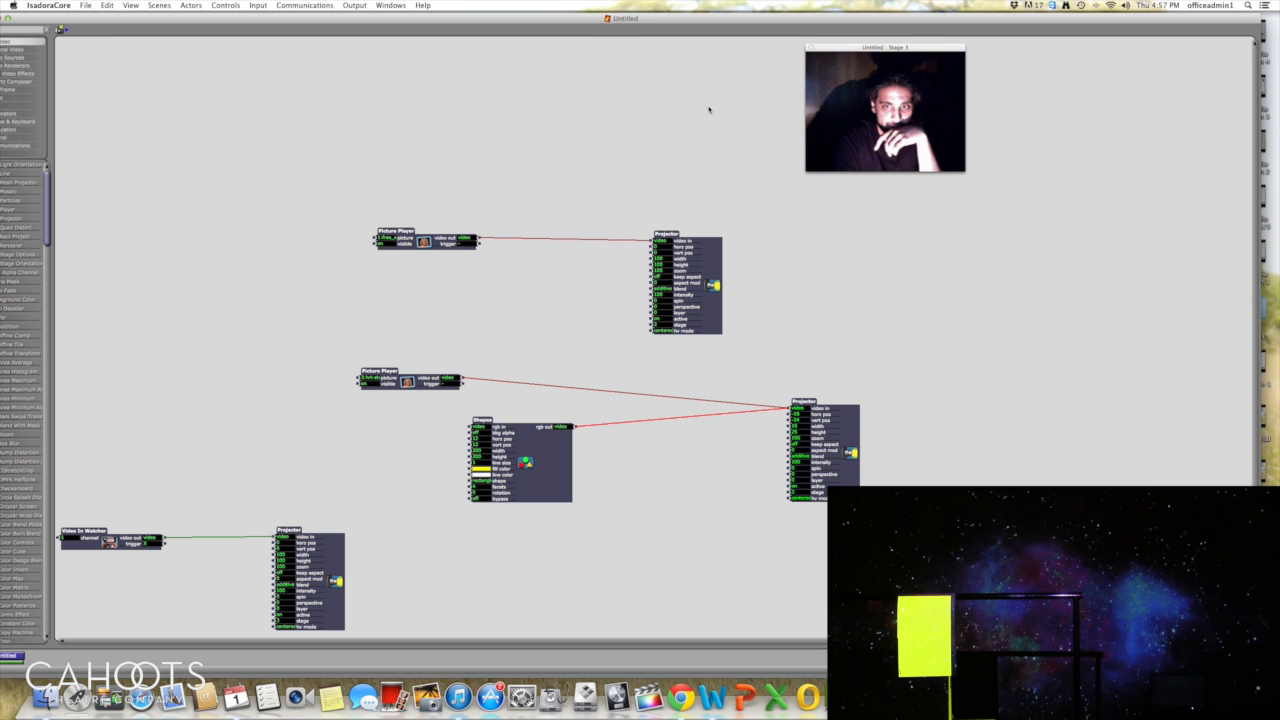
Step: Clear both links into the shared Projector and reconnect only the stone Picture Player's video out
{"action": "right_click", "coordinate": [625, 424]}
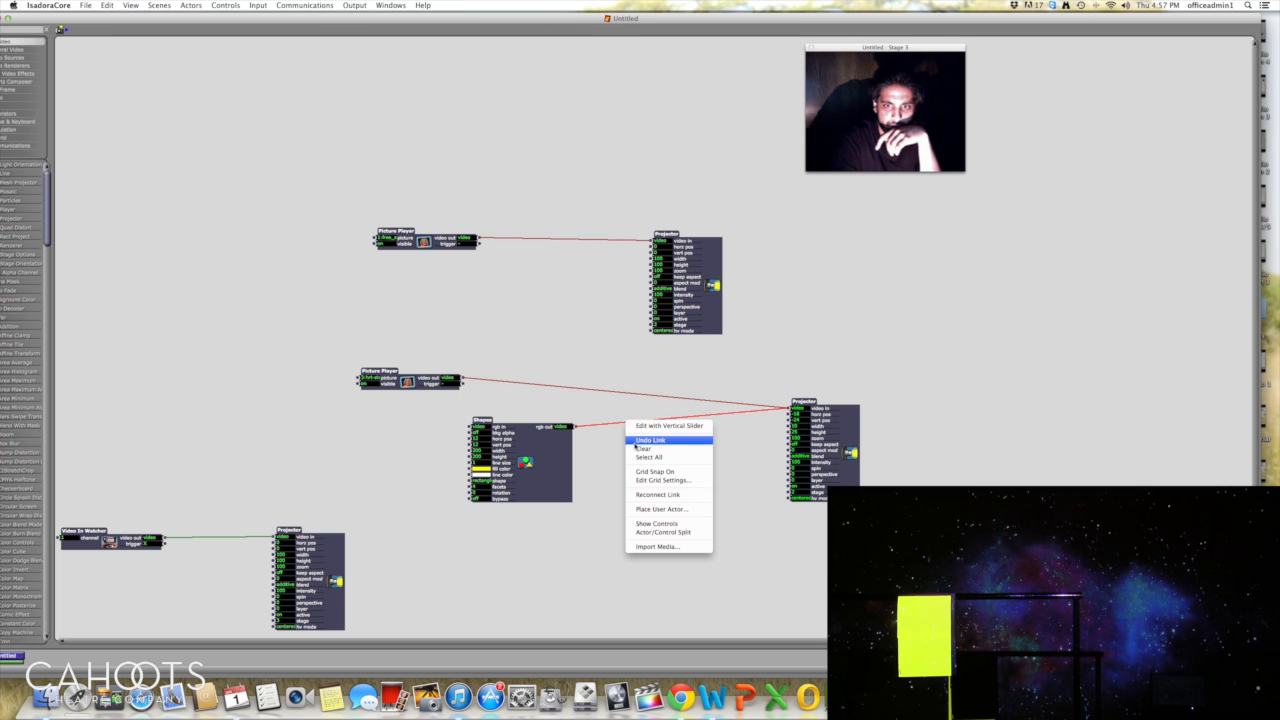
{"action": "left_click", "coordinate": [642, 448]}
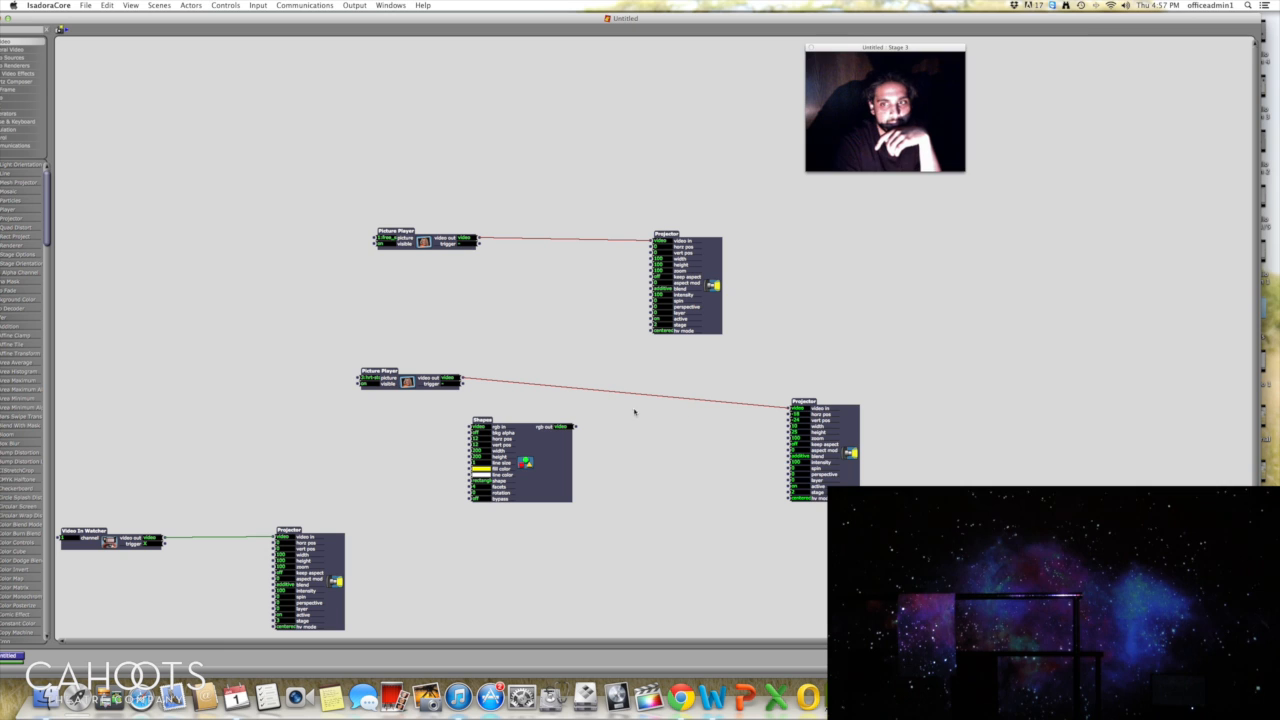
{"action": "left_click", "coordinate": [428, 382]}
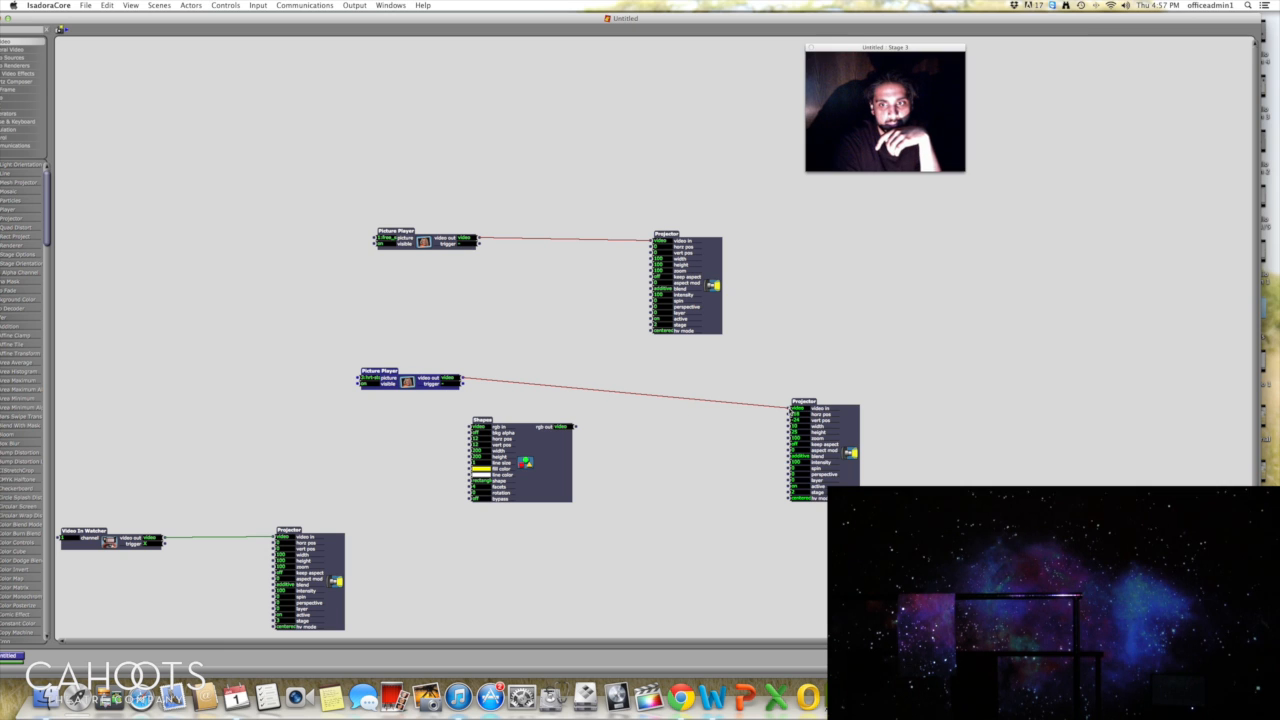
{"action": "right_click", "coordinate": [777, 408]}
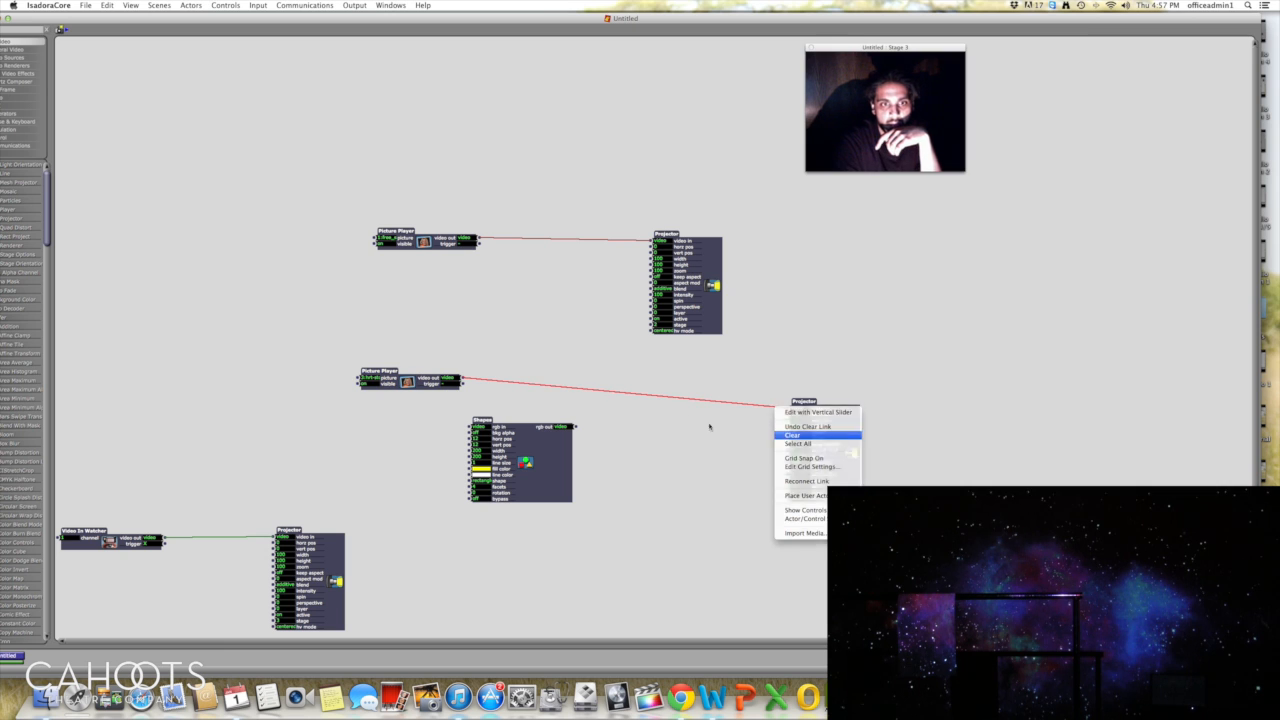
{"action": "left_click", "coordinate": [793, 435]}
{"action": "left_click_drag", "start_coordinate": [464, 381], "coordinate": [795, 408]}
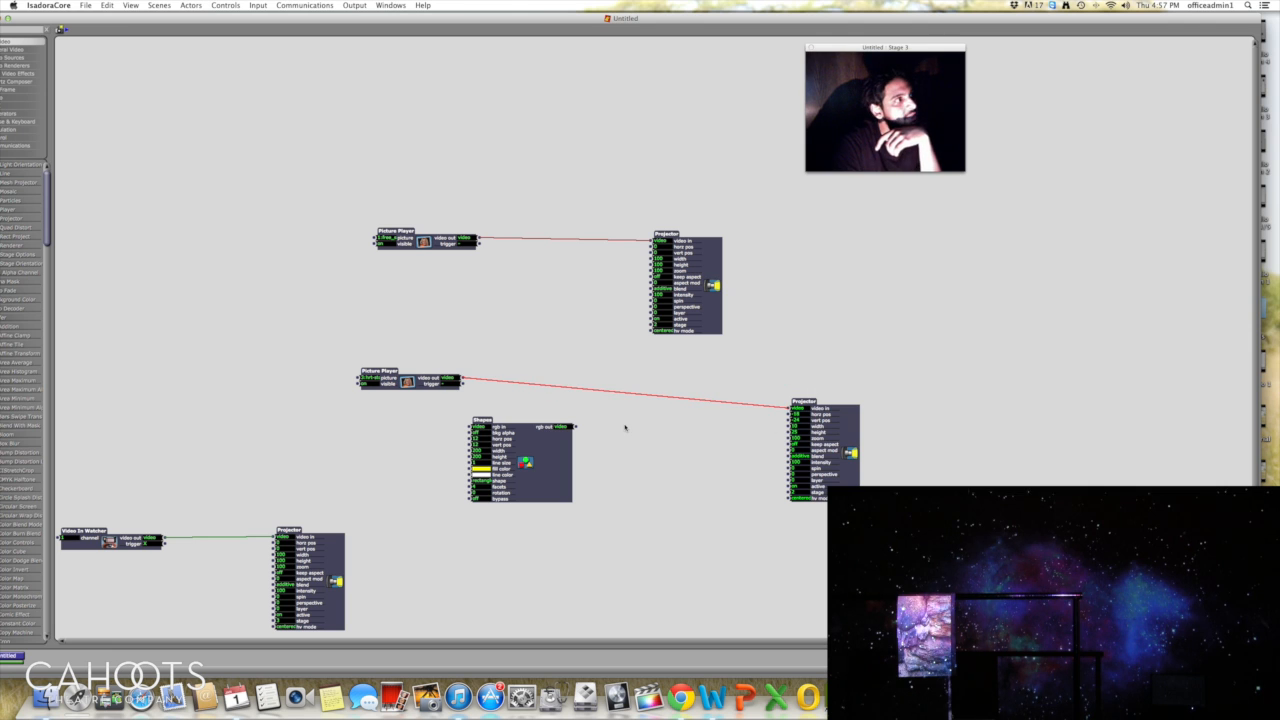
Step: Copy the stone picture's Projector, and move it and the Shapes actor apart to make room for a second Projector
{"action": "left_click_drag", "start_coordinate": [866, 347], "coordinate": [806, 512]}
{"action": "right_click", "coordinate": [849, 442]}
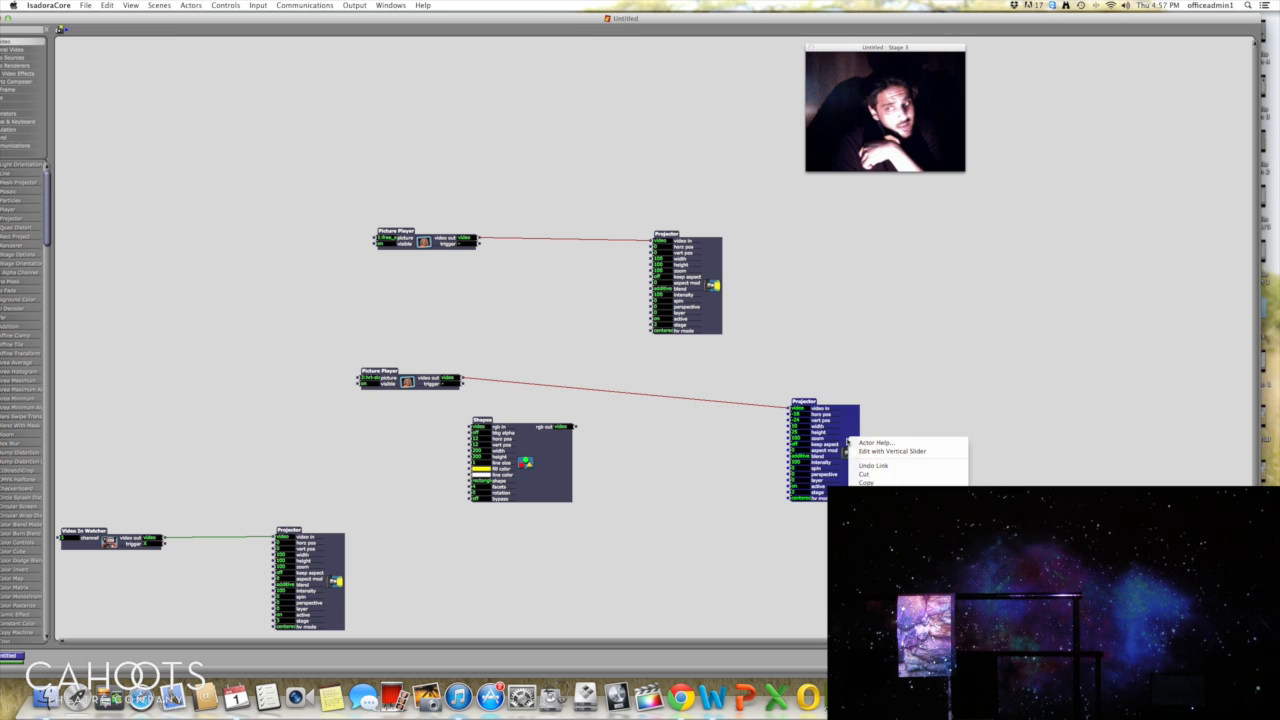
{"action": "left_click", "coordinate": [872, 483]}
{"action": "left_click_drag", "start_coordinate": [490, 421], "coordinate": [410, 459]}
{"action": "left_click_drag", "start_coordinate": [813, 404], "coordinate": [843, 372]}
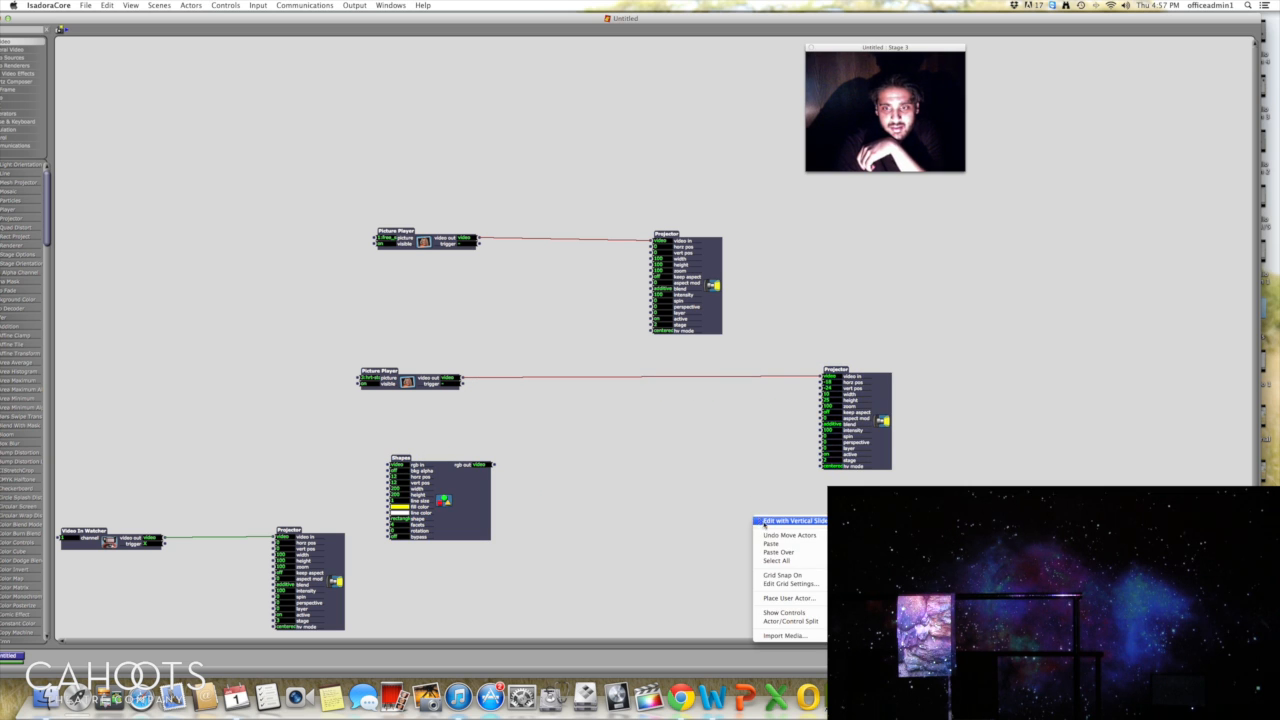
Step: Paste the copied Projector below the original and connect the Shapes rgb out to its video in
{"action": "left_click", "coordinate": [771, 543]}
{"action": "left_click_drag", "start_coordinate": [810, 420], "coordinate": [835, 489]}
{"action": "left_click_drag", "start_coordinate": [494, 468], "coordinate": [826, 484]}
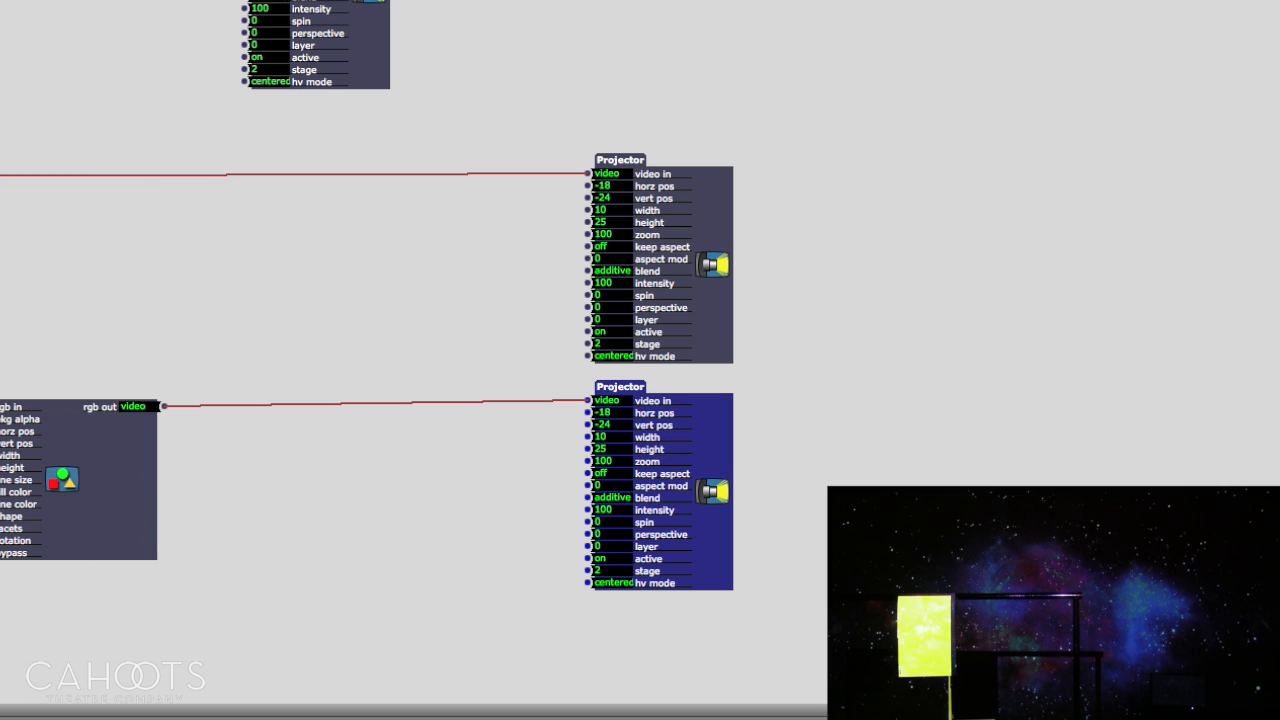
{"action": "left_click", "coordinate": [520, 480]}
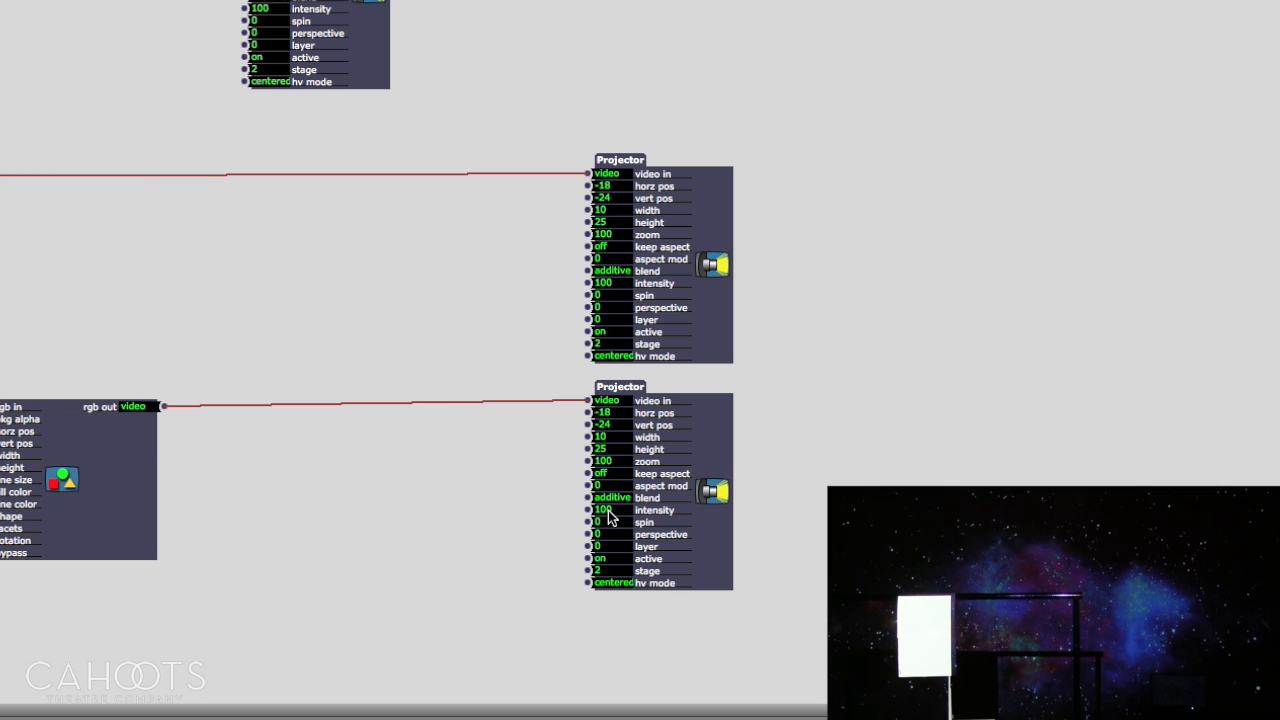
Step: Set the layer of the Shapes Projector to -1 and the layer of the stone picture's Projector to 1
{"action": "mouse_move", "coordinate": [609, 516]}
{"action": "left_click", "coordinate": [612, 547]}
{"action": "key", "text": "Return"}
{"action": "left_click", "coordinate": [609, 322]}
{"action": "type", "text": "1"}
{"action": "key", "text": "Return"}
Step: Lower the intensity of the Shapes Projector to 36
{"action": "left_click", "coordinate": [615, 511]}
{"action": "left_click", "coordinate": [587, 510]}
{"action": "left_click_drag", "start_coordinate": [692, 528], "coordinate": [631, 531]}
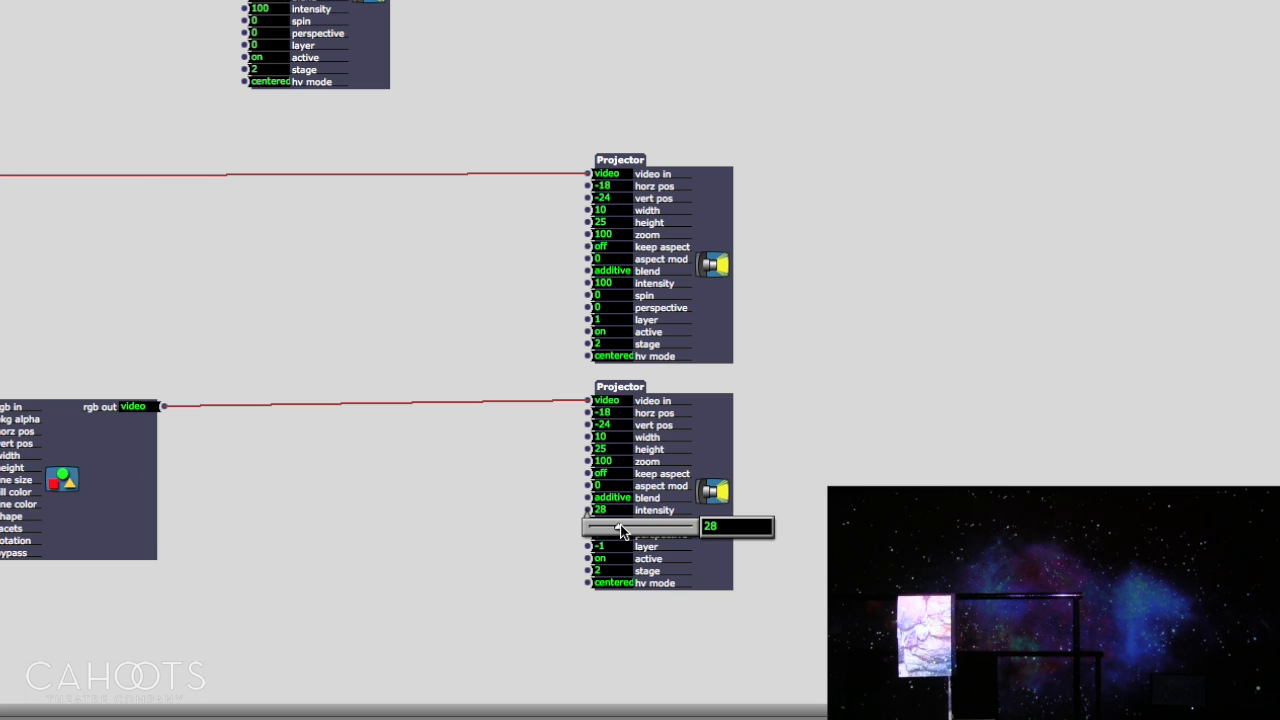
{"action": "left_click_drag", "start_coordinate": [615, 526], "coordinate": [628, 530]}
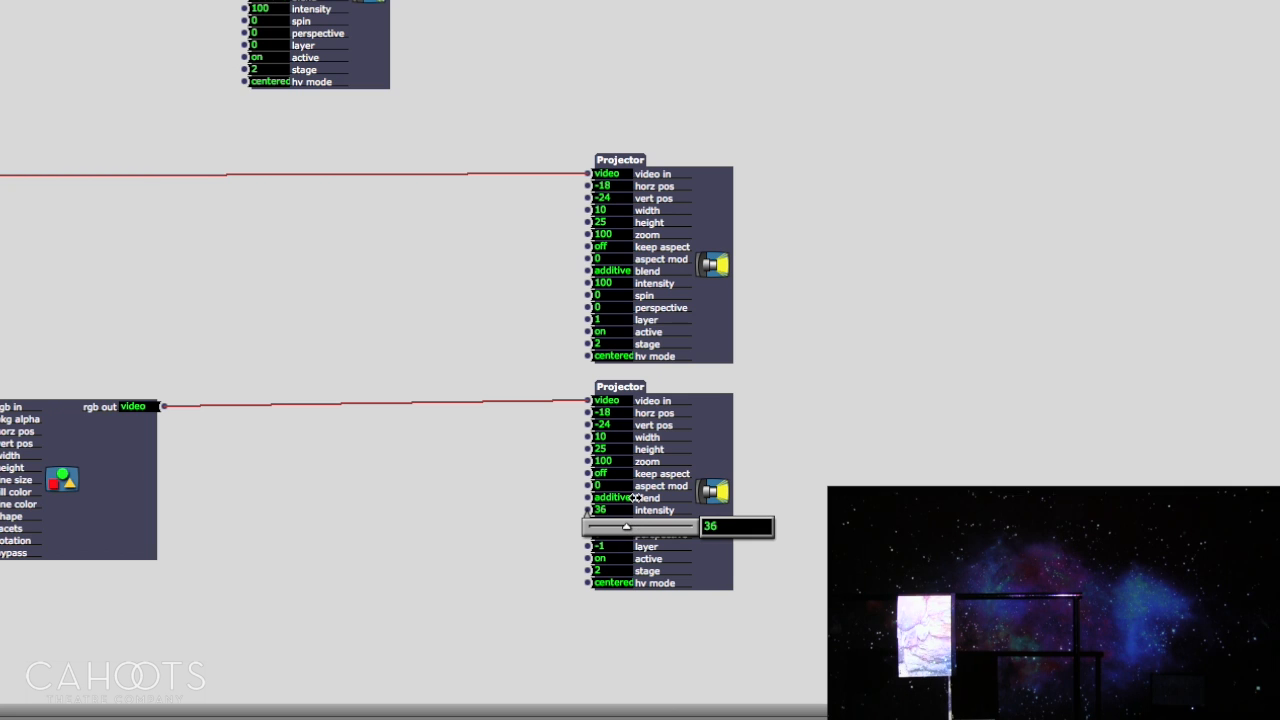
{"action": "left_click", "coordinate": [931, 460]}
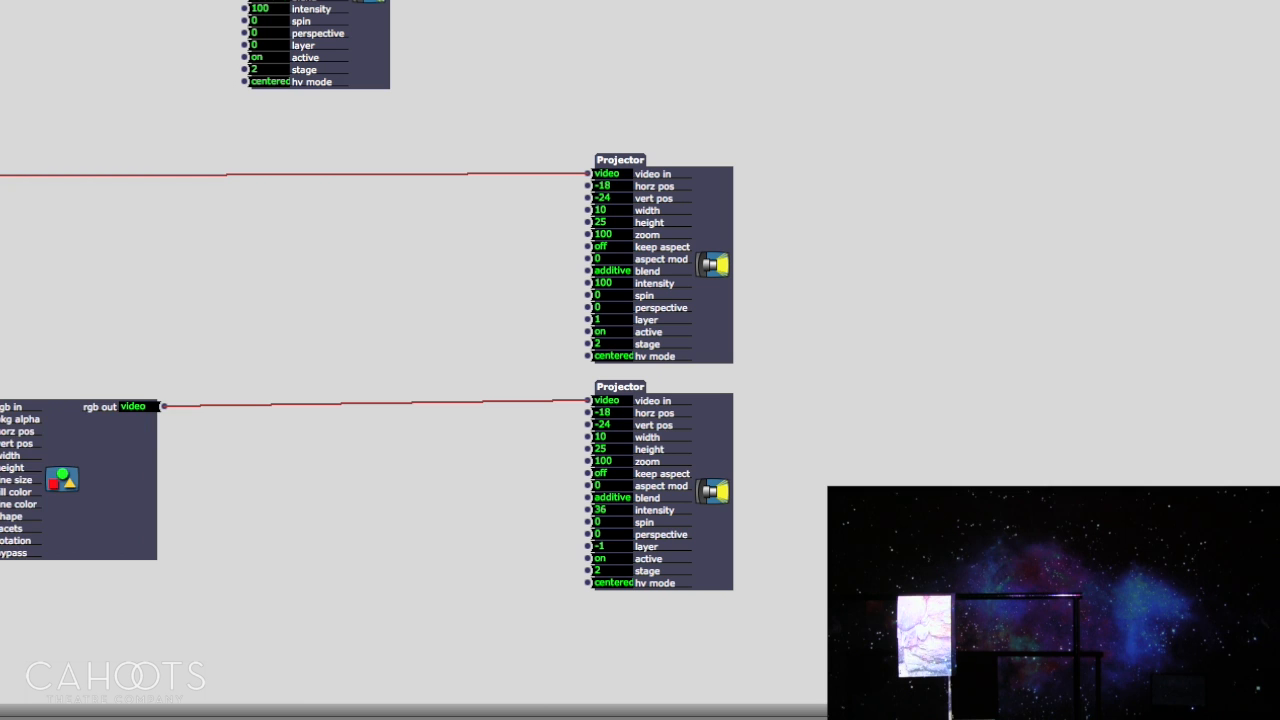
Step: Move the Shapes actor and its Projector apart to make room for another actor
{"action": "left_click_drag", "start_coordinate": [113, 492], "coordinate": [85, 413]}
{"action": "left_click", "coordinate": [617, 389]}
{"action": "left_click_drag", "start_coordinate": [617, 389], "coordinate": [714, 378]}
Step: Add a Wave Generator actor in the empty space below the Shapes link
{"action": "double_click", "coordinate": [274, 548]}
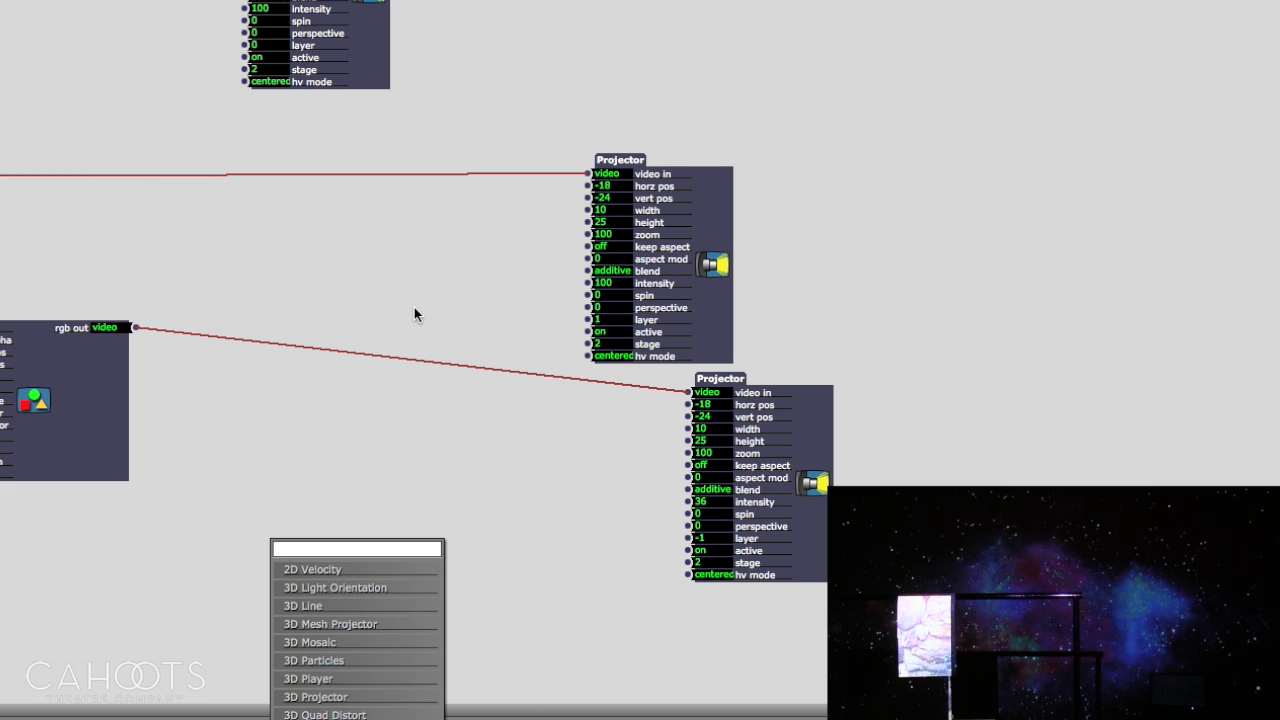
{"action": "type", "text": "wab"}
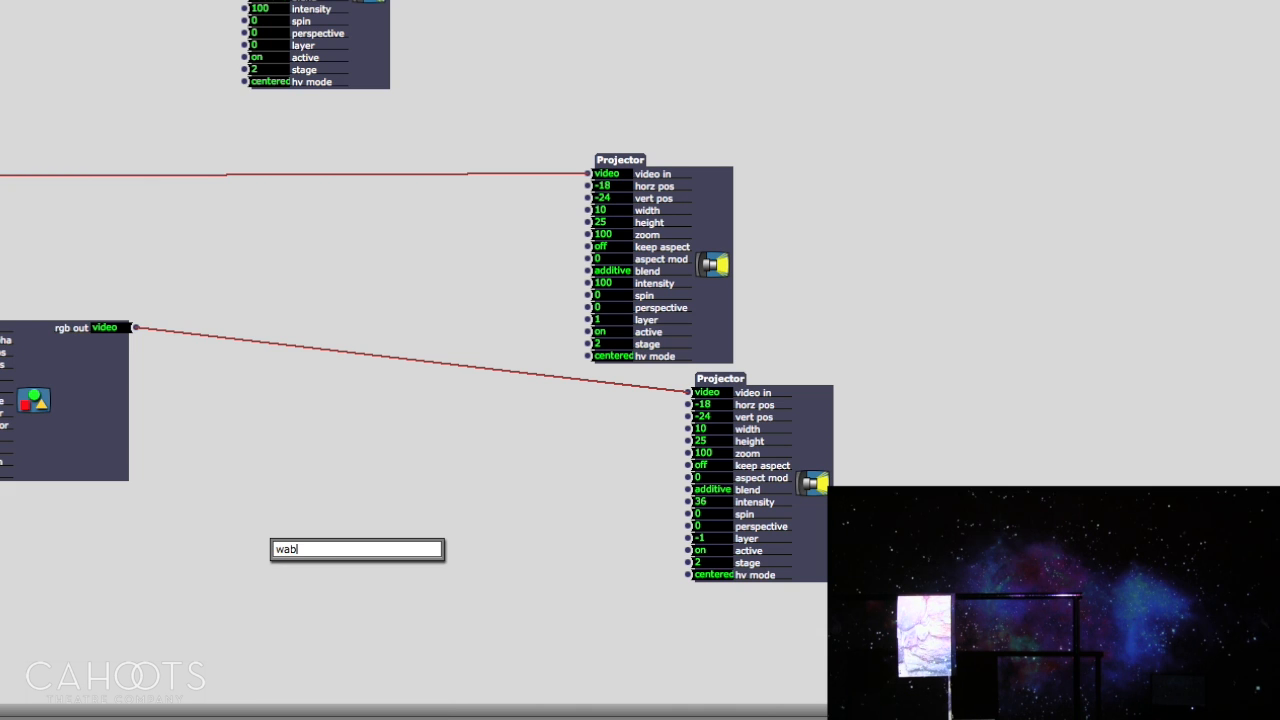
{"action": "key", "text": "BackSpace"}
{"action": "key", "text": "Down"}
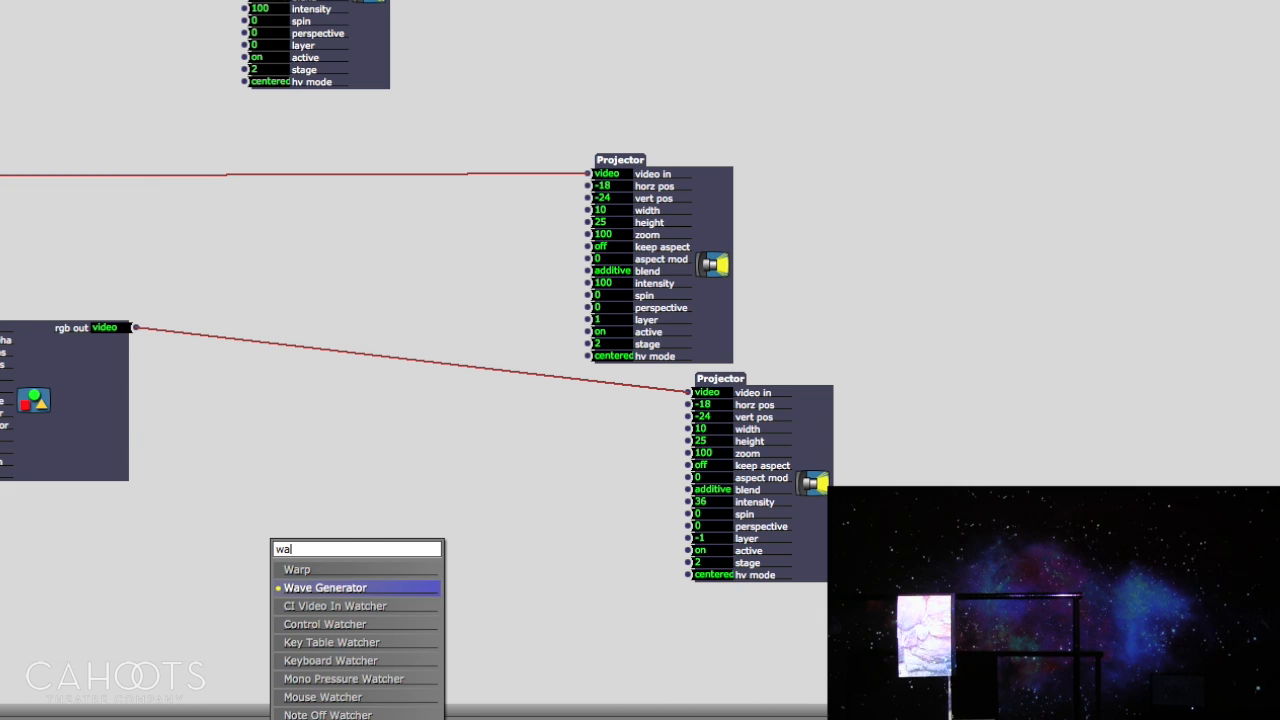
{"action": "key", "text": "Return"}
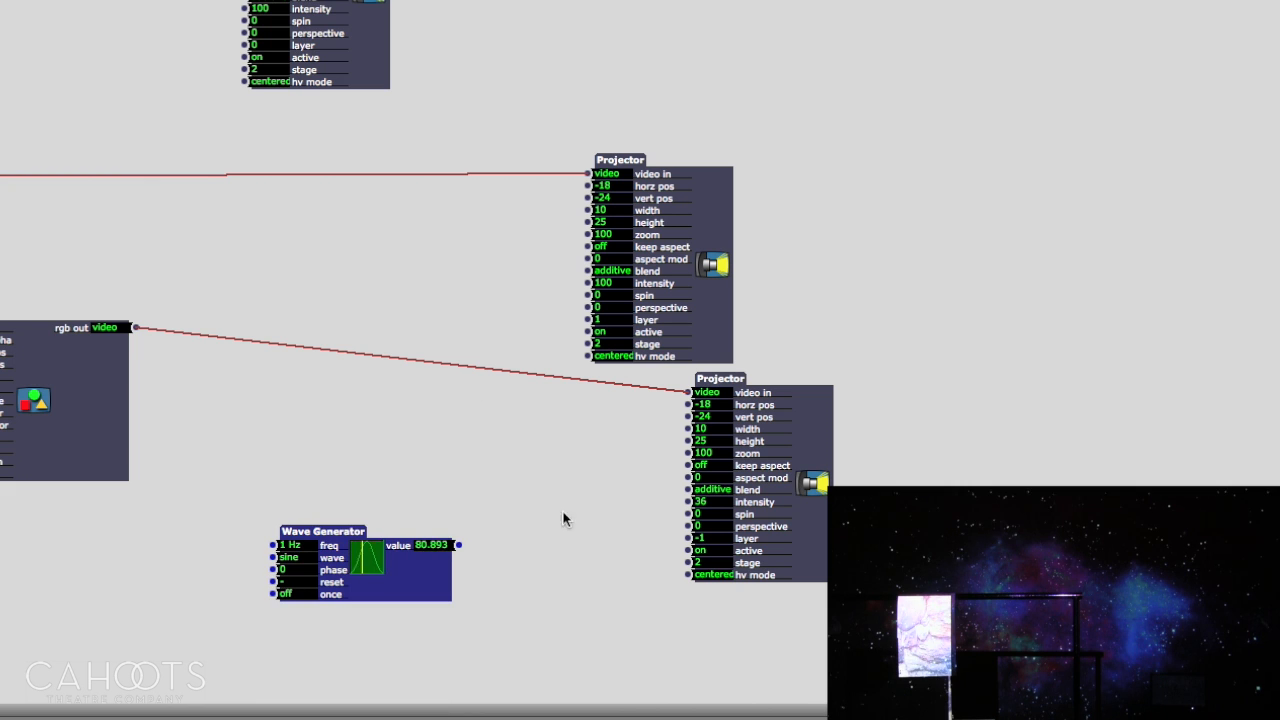
Step: Limit the Wave Generator's value output to a minimum of 0 and a maximum of 36
{"action": "double_click", "coordinate": [405, 546]}
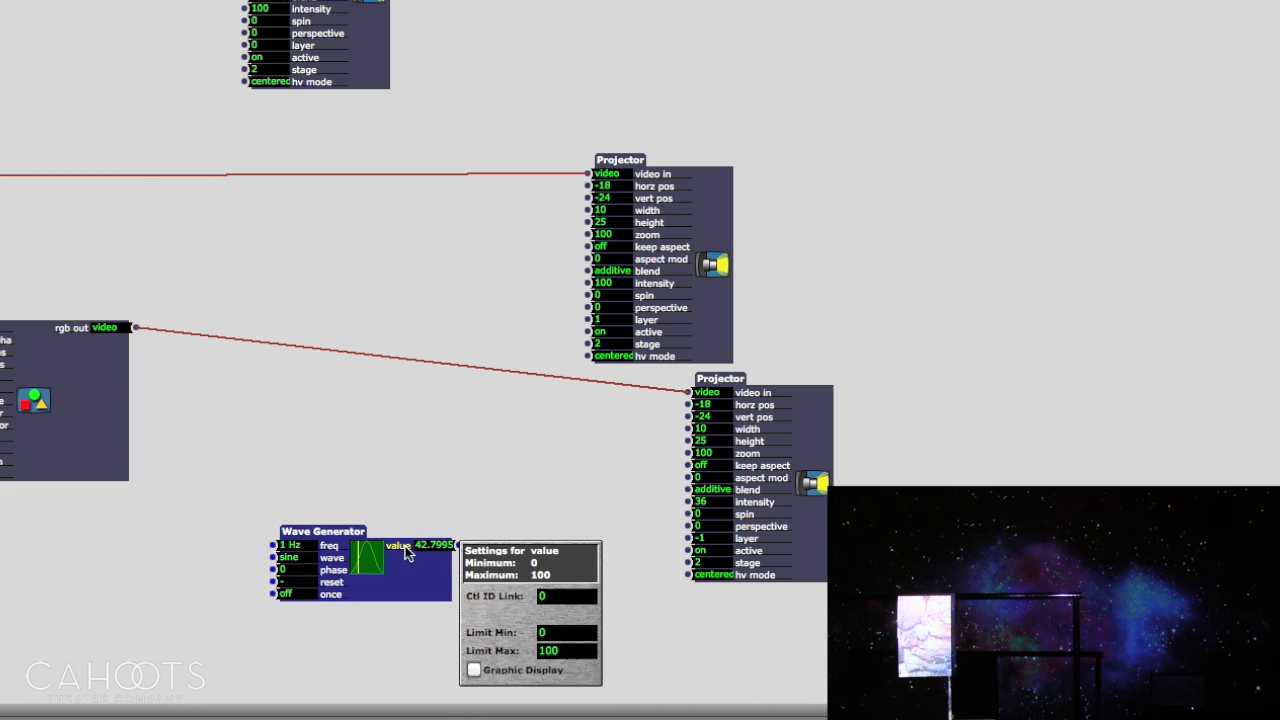
{"action": "left_click", "coordinate": [553, 634]}
{"action": "type", "text": "0.2"}
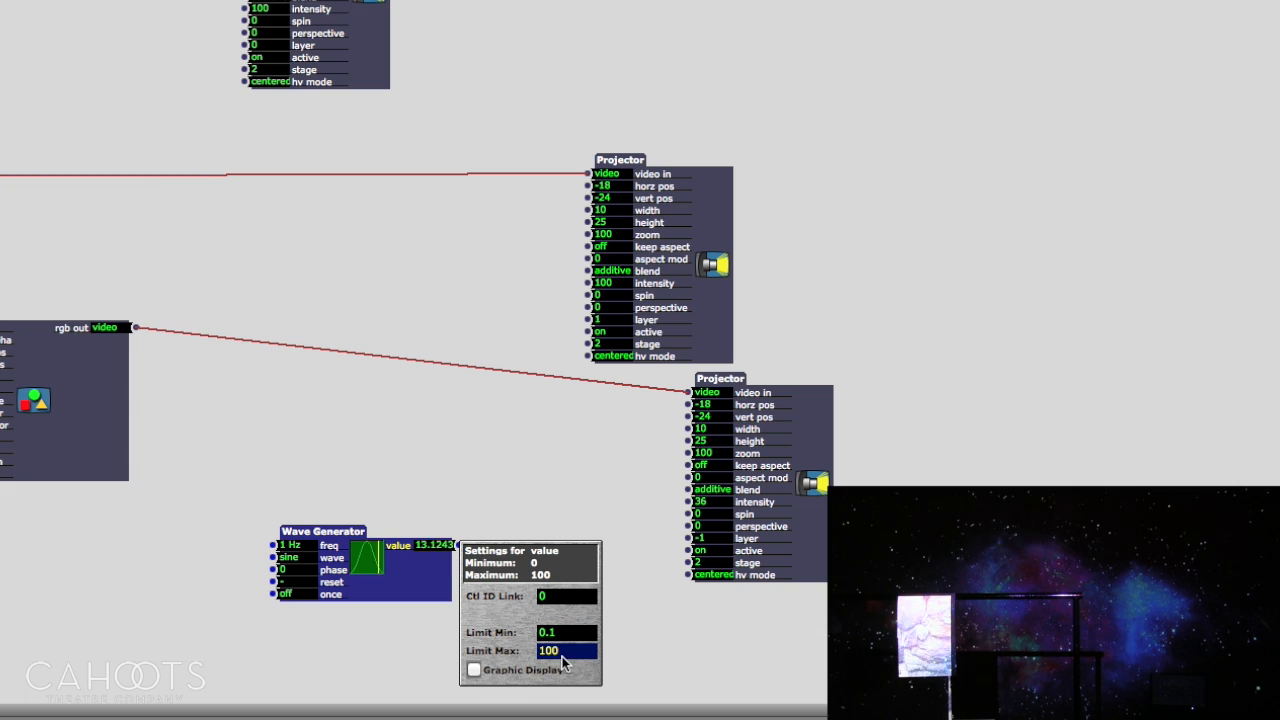
{"action": "key", "text": "Return"}
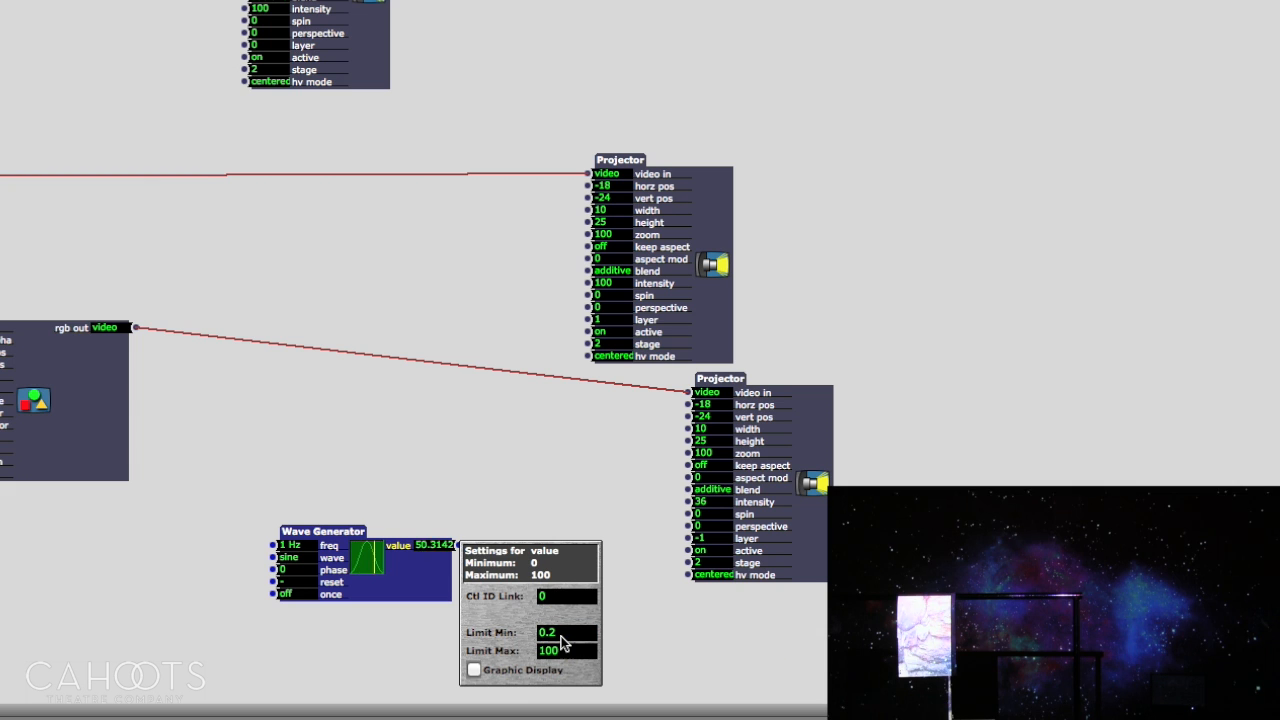
{"action": "left_click", "coordinate": [564, 636]}
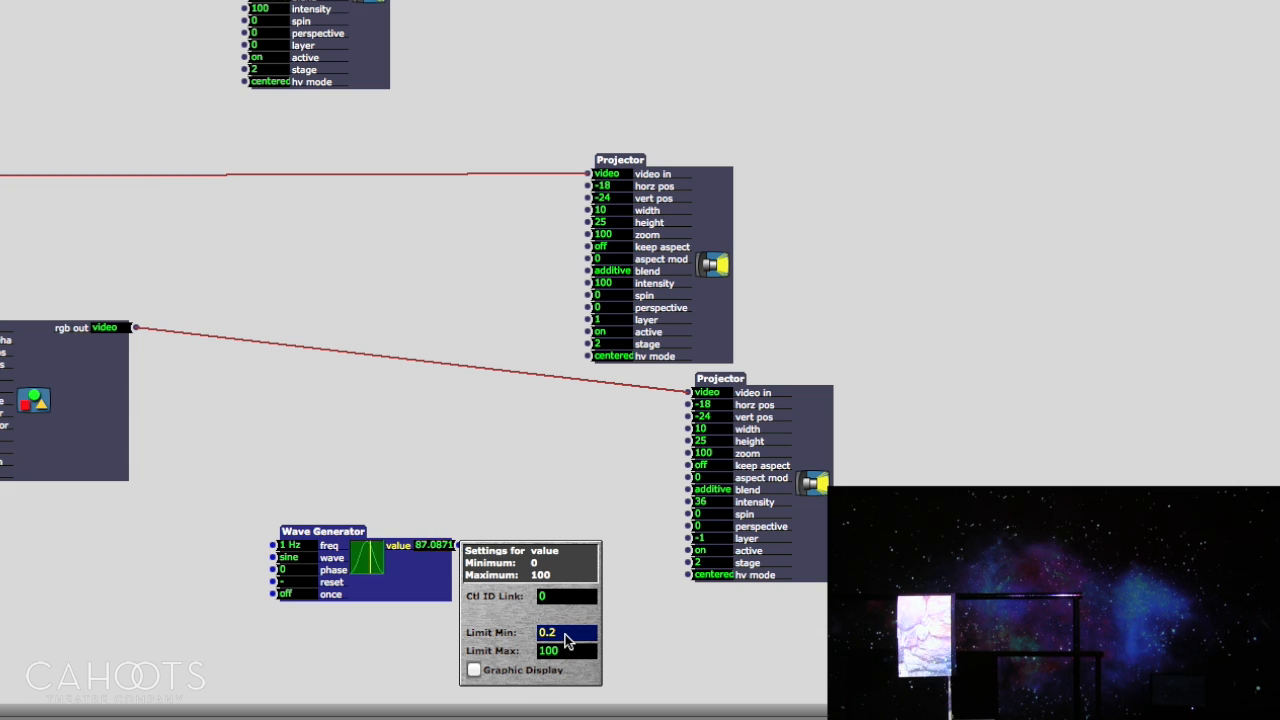
{"action": "type", "text": "0"}
{"action": "key", "text": "Return"}
{"action": "left_click", "coordinate": [564, 653]}
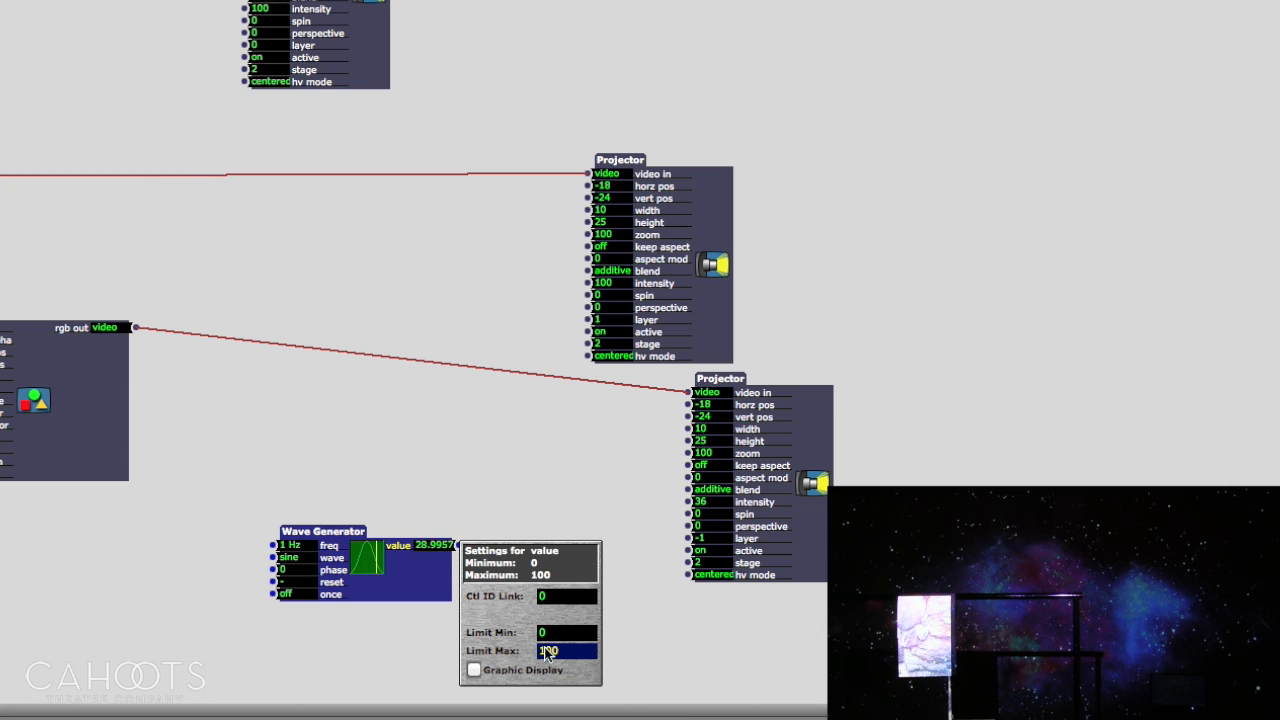
{"action": "type", "text": "36"}
{"action": "key", "text": "Return"}
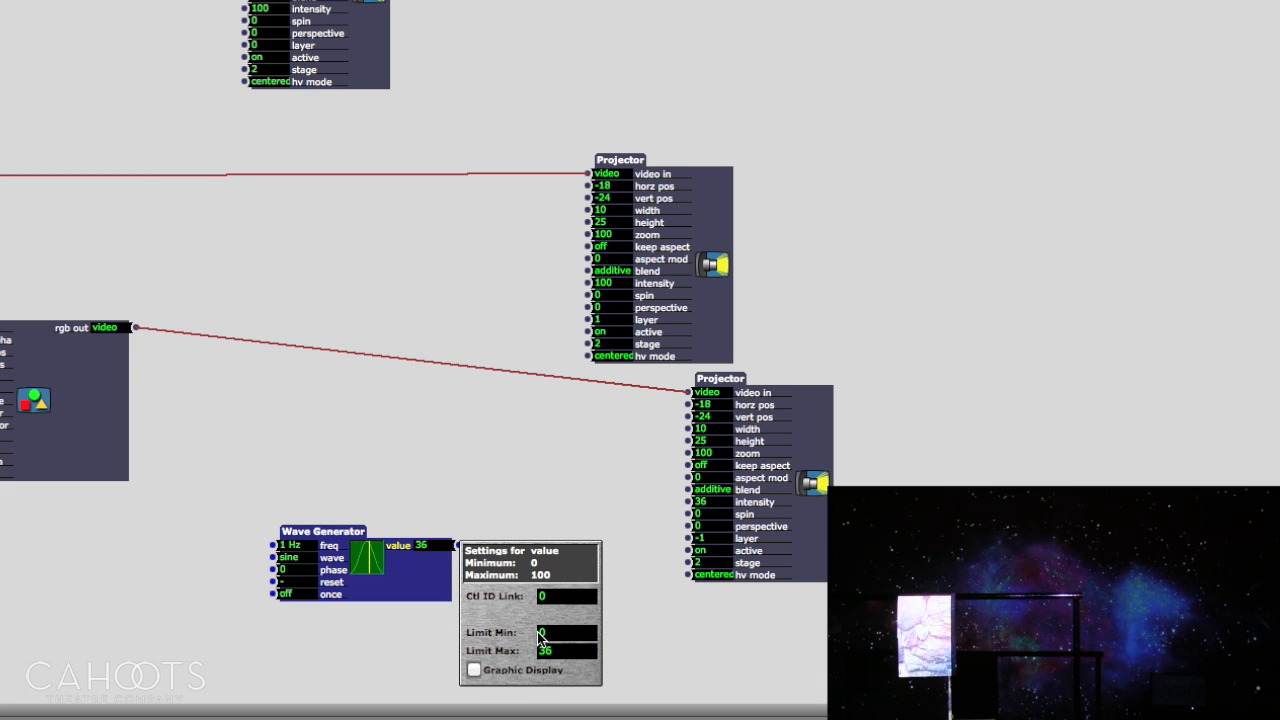
{"action": "left_click", "coordinate": [509, 496]}
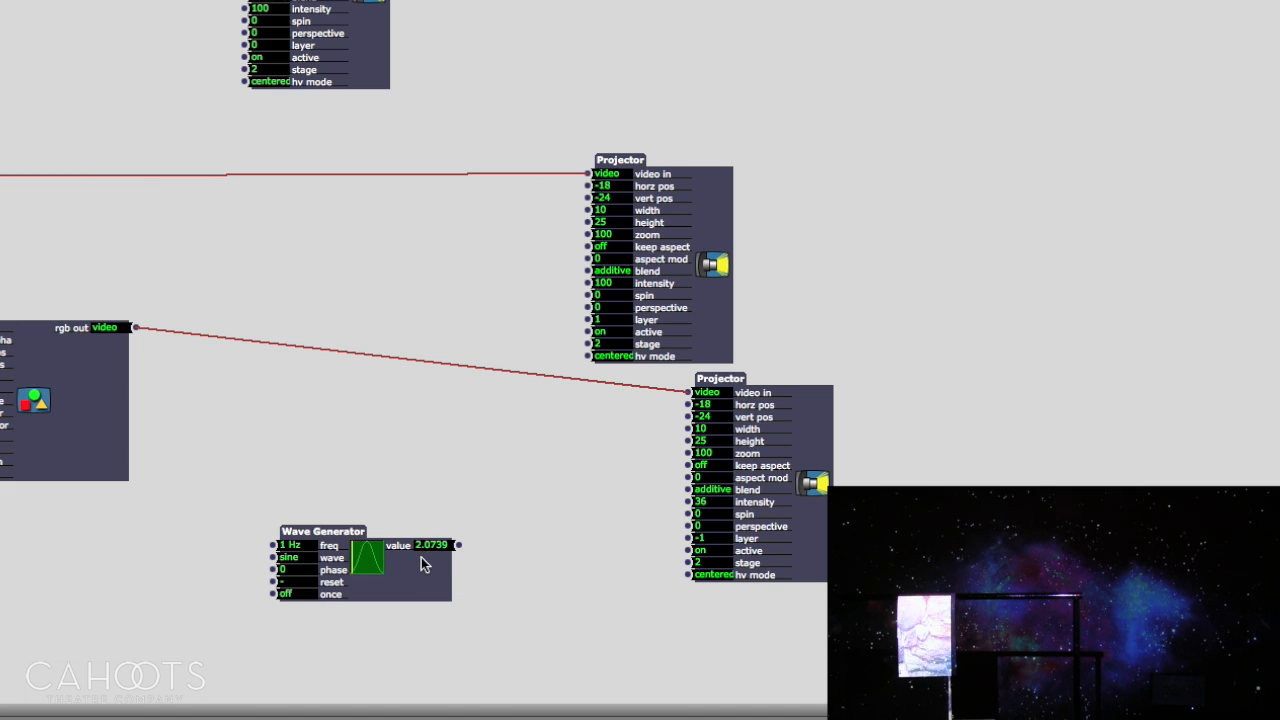
Step: Set the Wave Generator's frequency to 0.9 Hz and connect its value output to the Shapes Projector's intensity
{"action": "left_click", "coordinate": [292, 546]}
{"action": "type", "text": "0.8"}
{"action": "left_click_drag", "start_coordinate": [291, 545], "coordinate": [291, 544]}
{"action": "left_click_drag", "start_coordinate": [459, 545], "coordinate": [688, 502]}
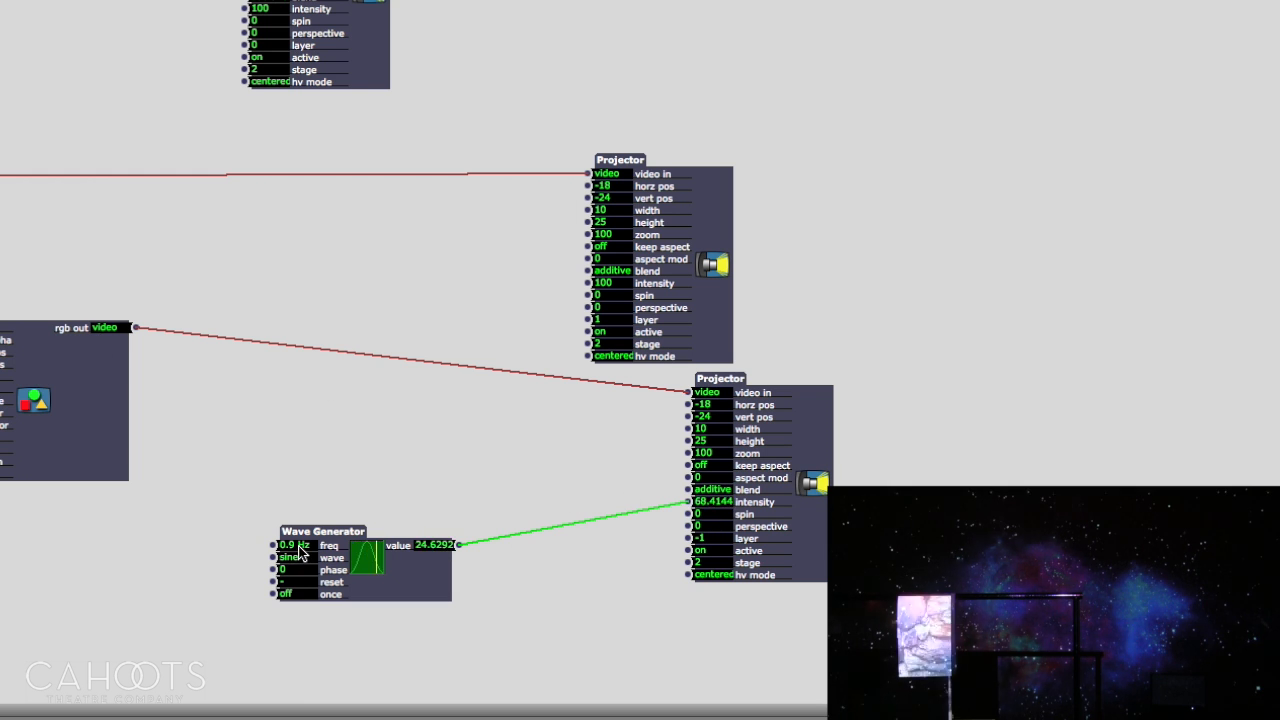
Step: Set the scale maximum of the Shapes Projector's intensity input to 30
{"action": "left_click", "coordinate": [757, 504]}
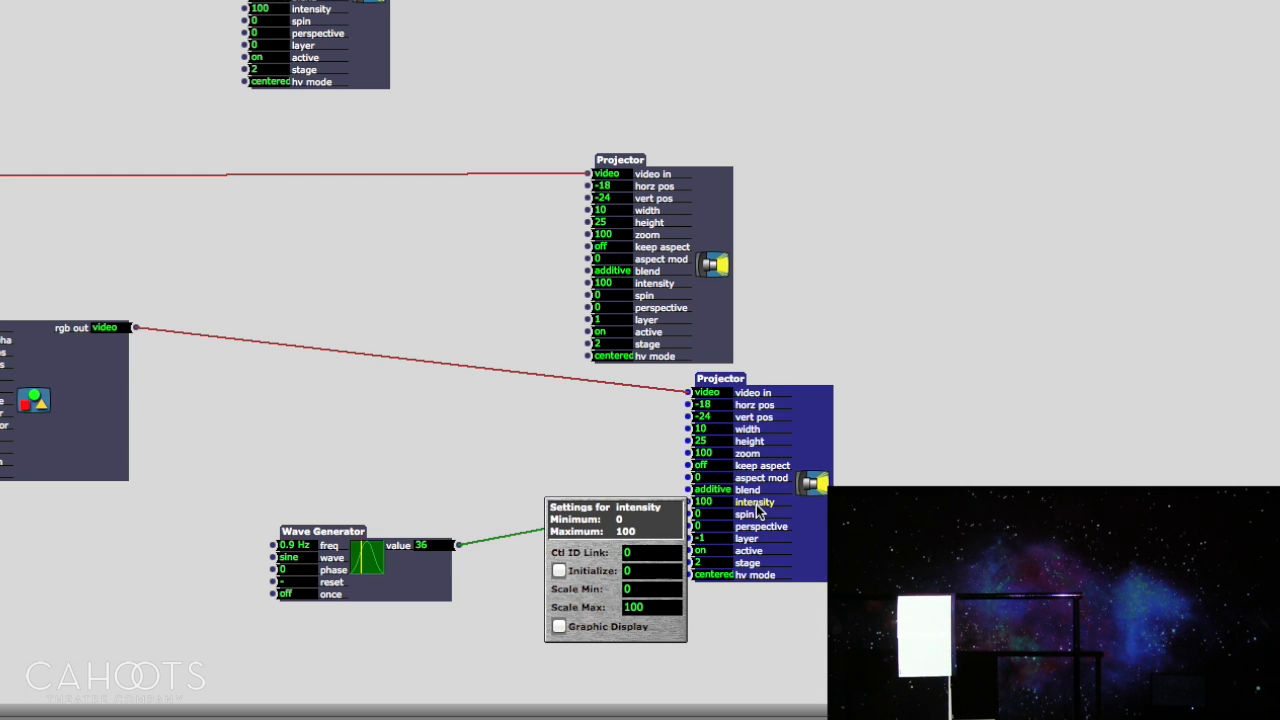
{"action": "left_click", "coordinate": [644, 608]}
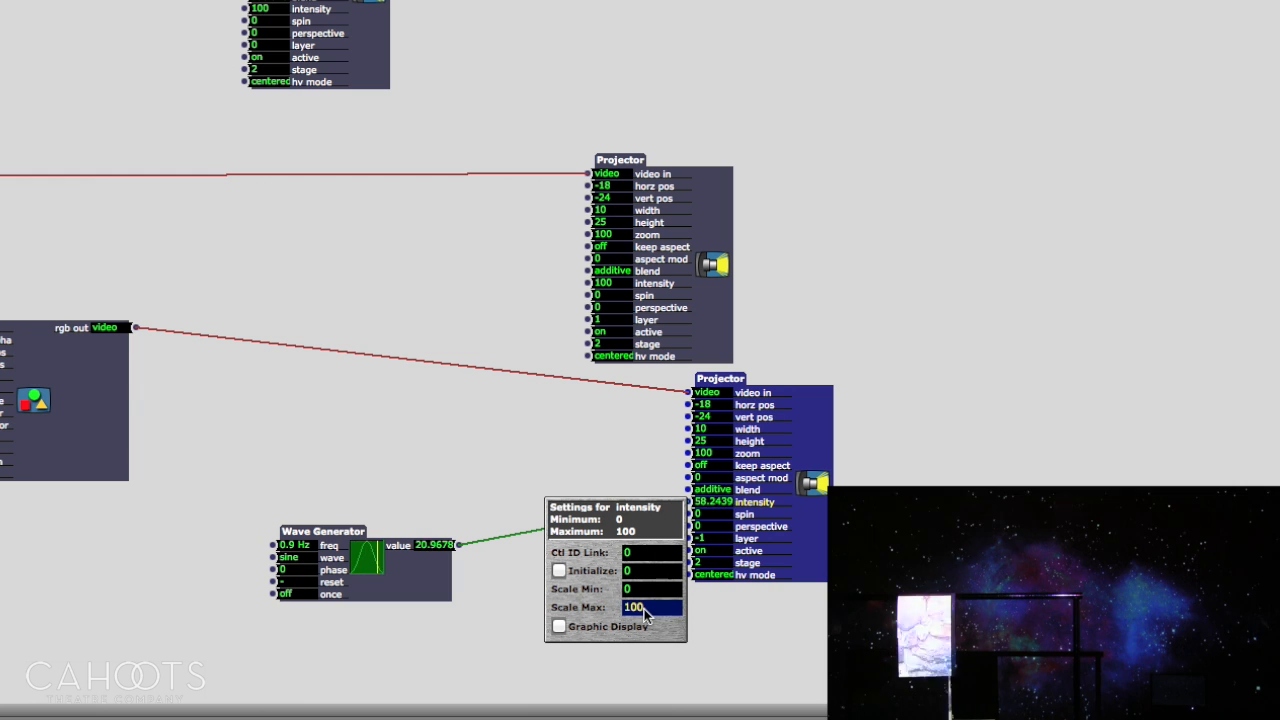
{"action": "type", "text": "20"}
{"action": "key", "text": "Escape"}
{"action": "left_click", "coordinate": [644, 609]}
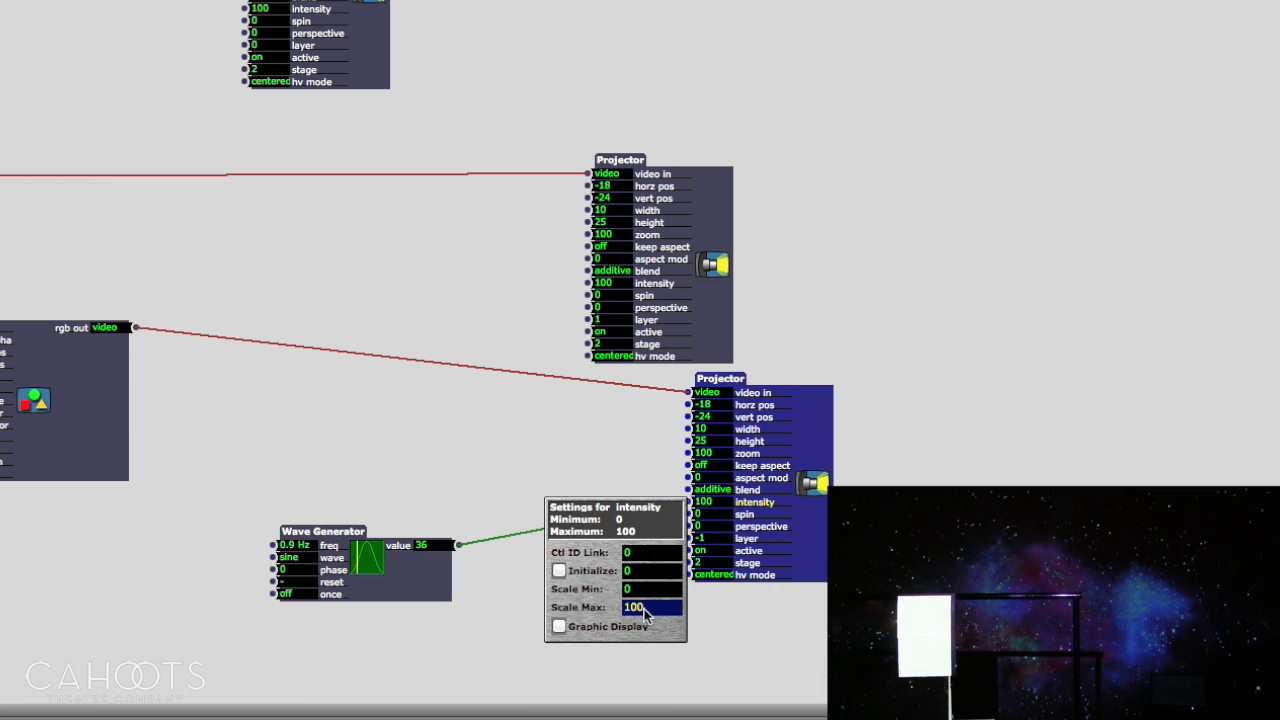
{"action": "type", "text": "30."}
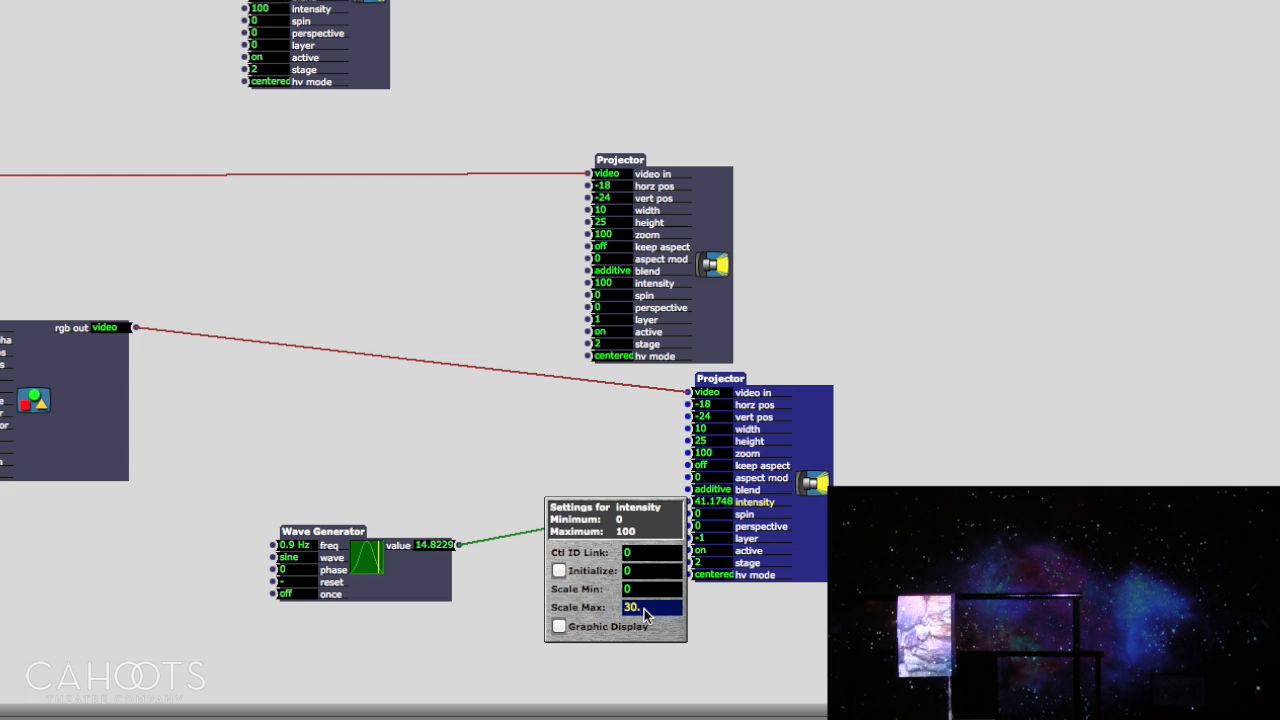
{"action": "key", "text": "Return"}
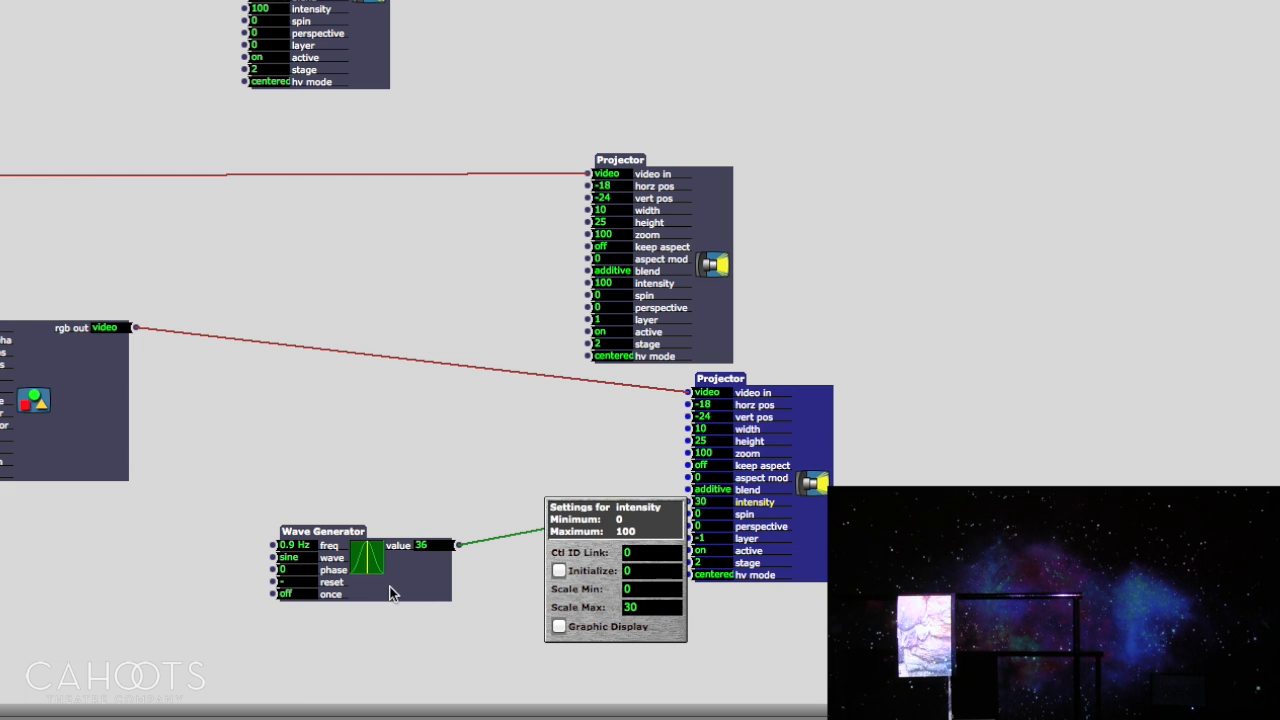
{"action": "left_click", "coordinate": [501, 416]}
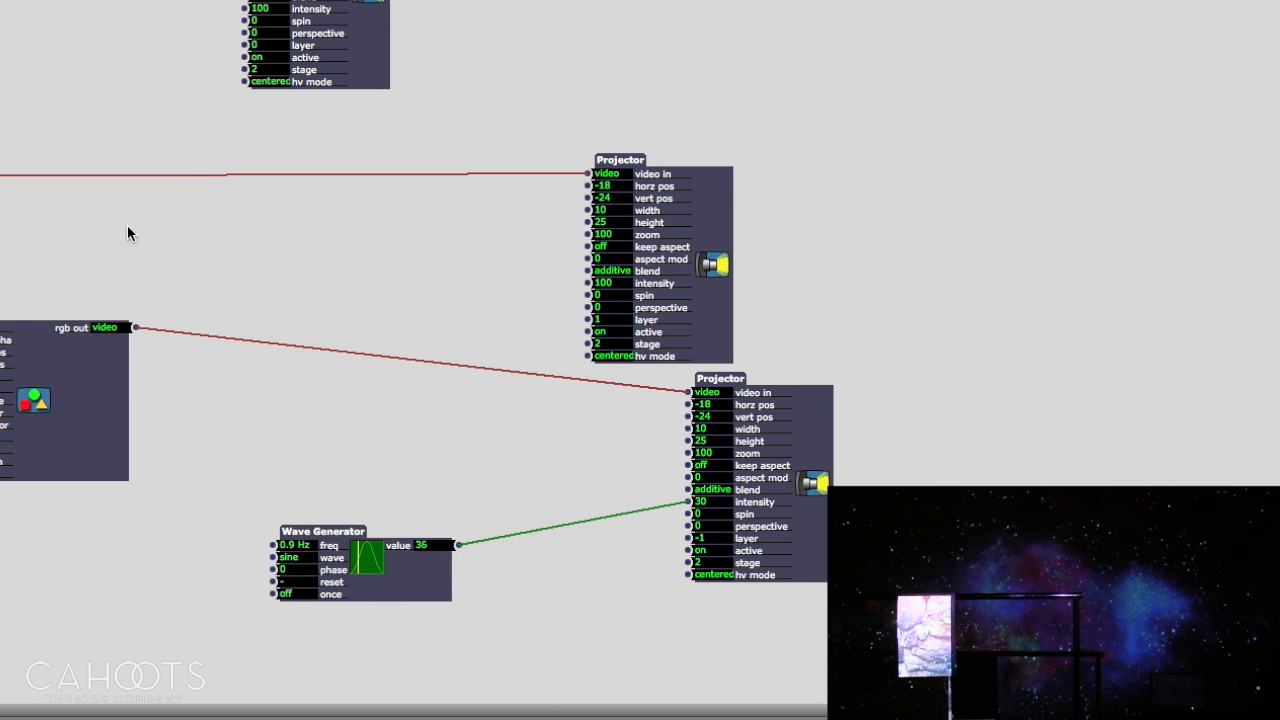
Step: Shift the Shapes actor aside, and paste a copy of the stone picture's Projector into the empty area beyond the original
{"action": "left_click_drag", "start_coordinate": [110, 440], "coordinate": [7, 440]}
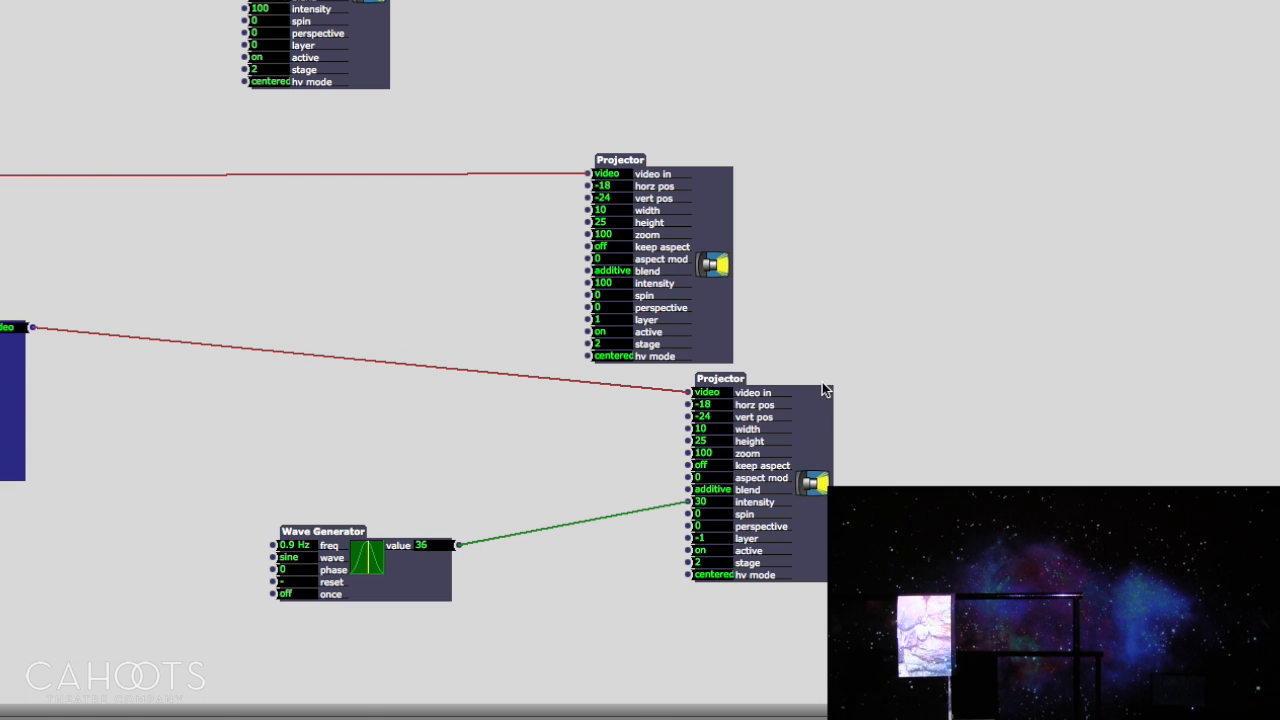
{"action": "left_click_drag", "start_coordinate": [755, 118], "coordinate": [607, 351]}
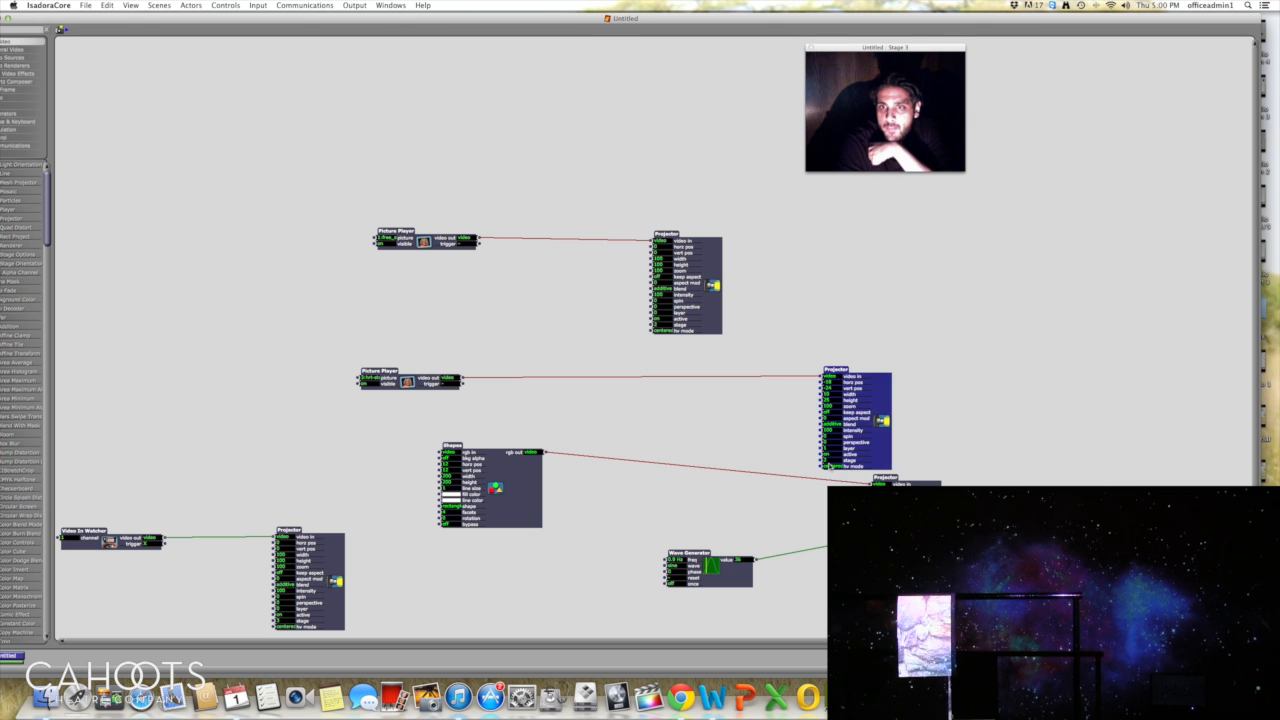
{"action": "right_click", "coordinate": [885, 394]}
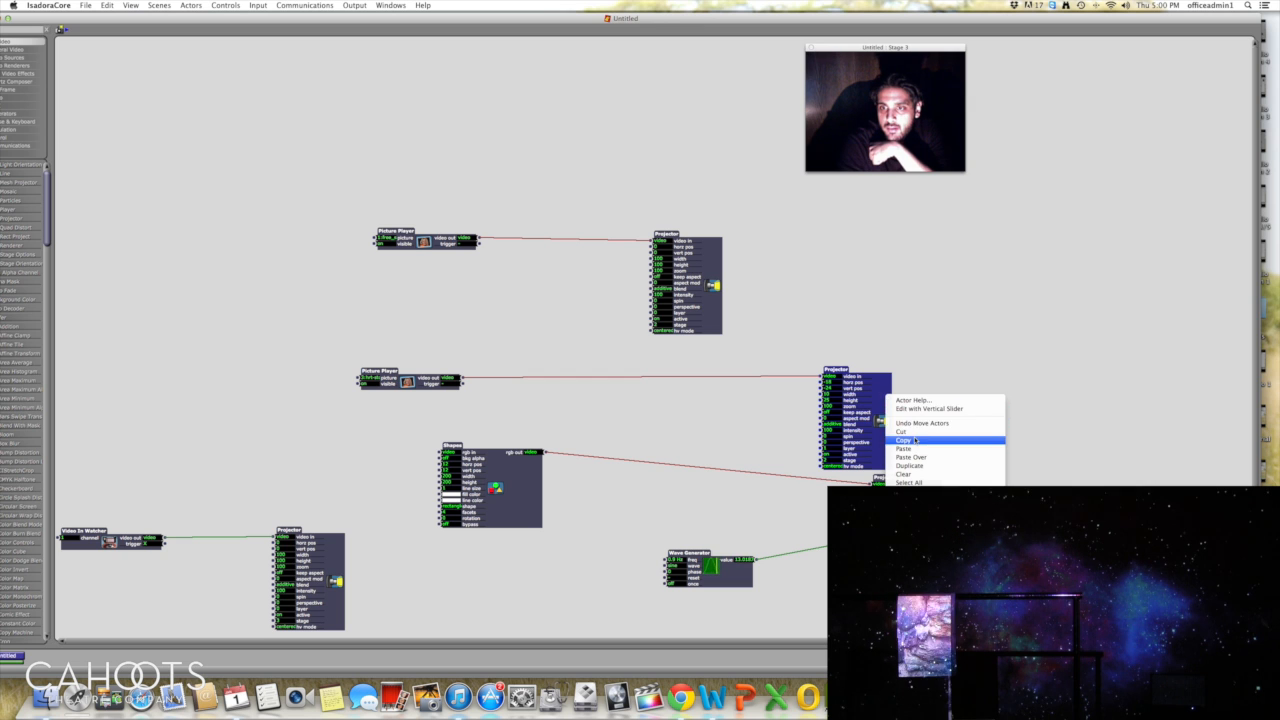
{"action": "left_click", "coordinate": [916, 441]}
{"action": "right_click", "coordinate": [1138, 373]}
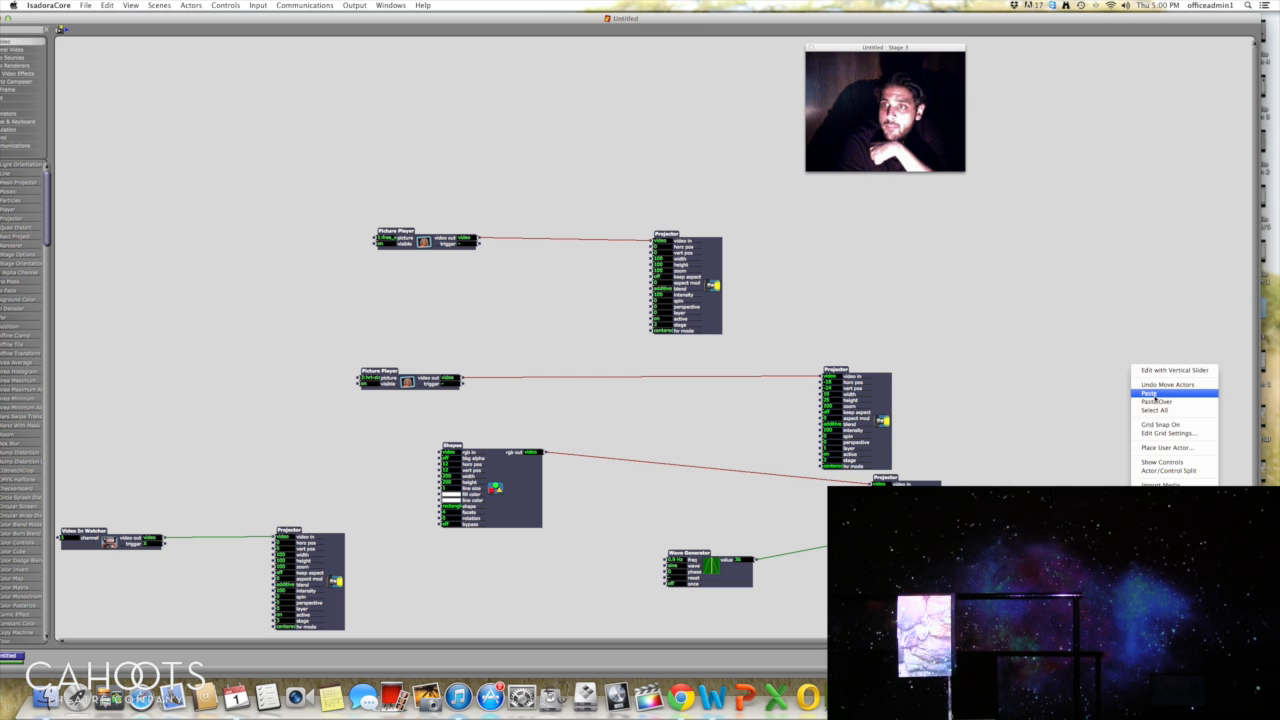
{"action": "left_click", "coordinate": [1131, 389]}
{"action": "left_click_drag", "start_coordinate": [860, 420], "coordinate": [1156, 376]}
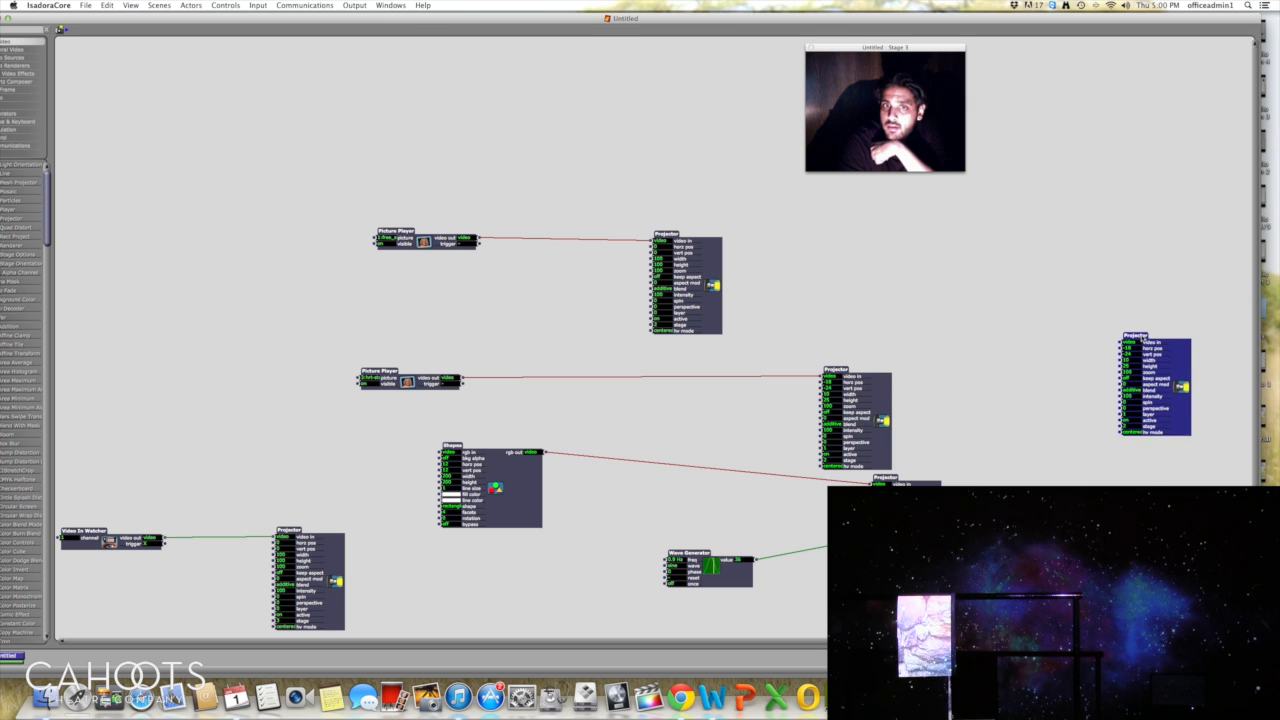
Step: Add a Video In Watcher beside the pasted Projector and connect its video out to that Projector's video in
{"action": "double_click", "coordinate": [985, 335]}
{"action": "type", "text": "vi"}
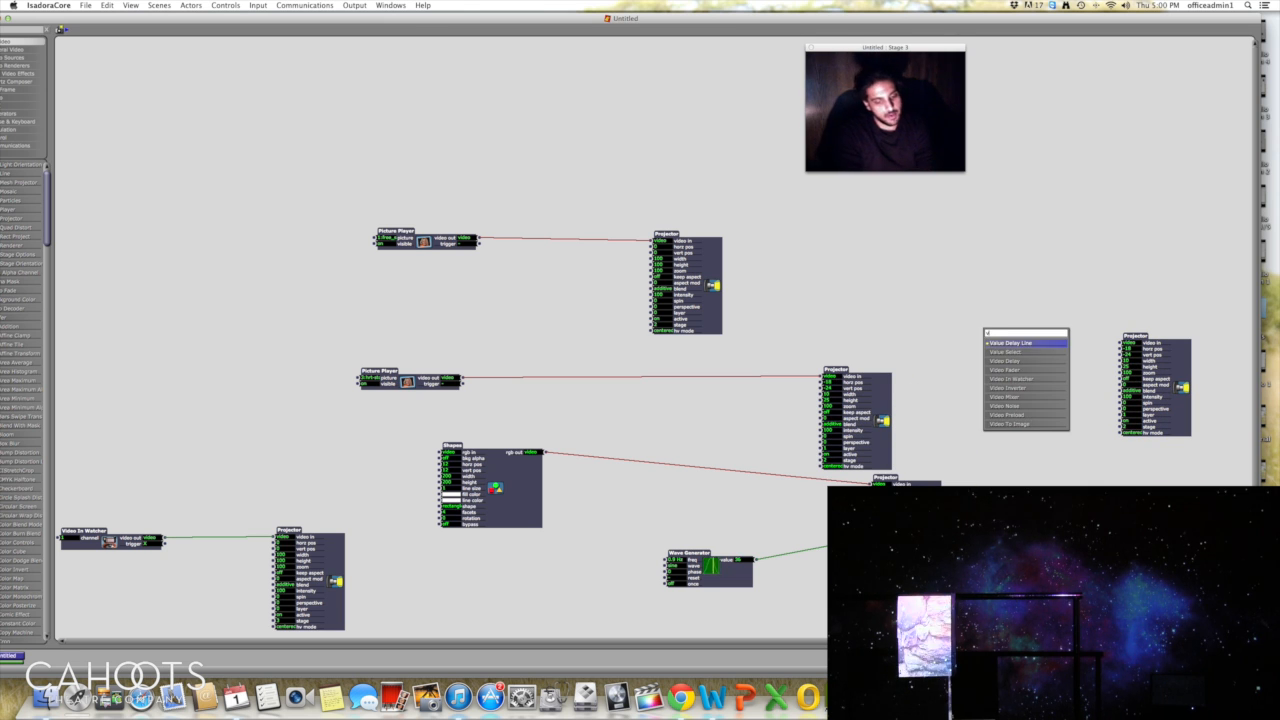
{"action": "key", "text": "Down"}
{"action": "key", "text": "Down"}
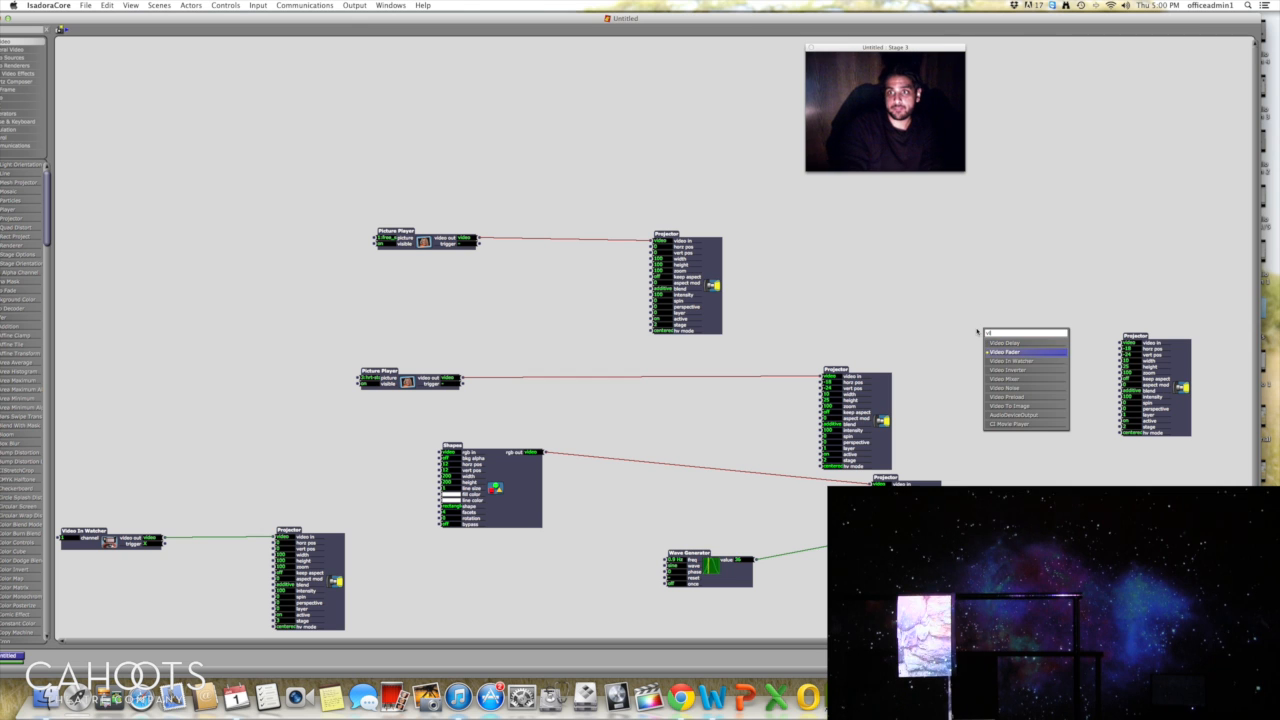
{"action": "key", "text": "Return"}
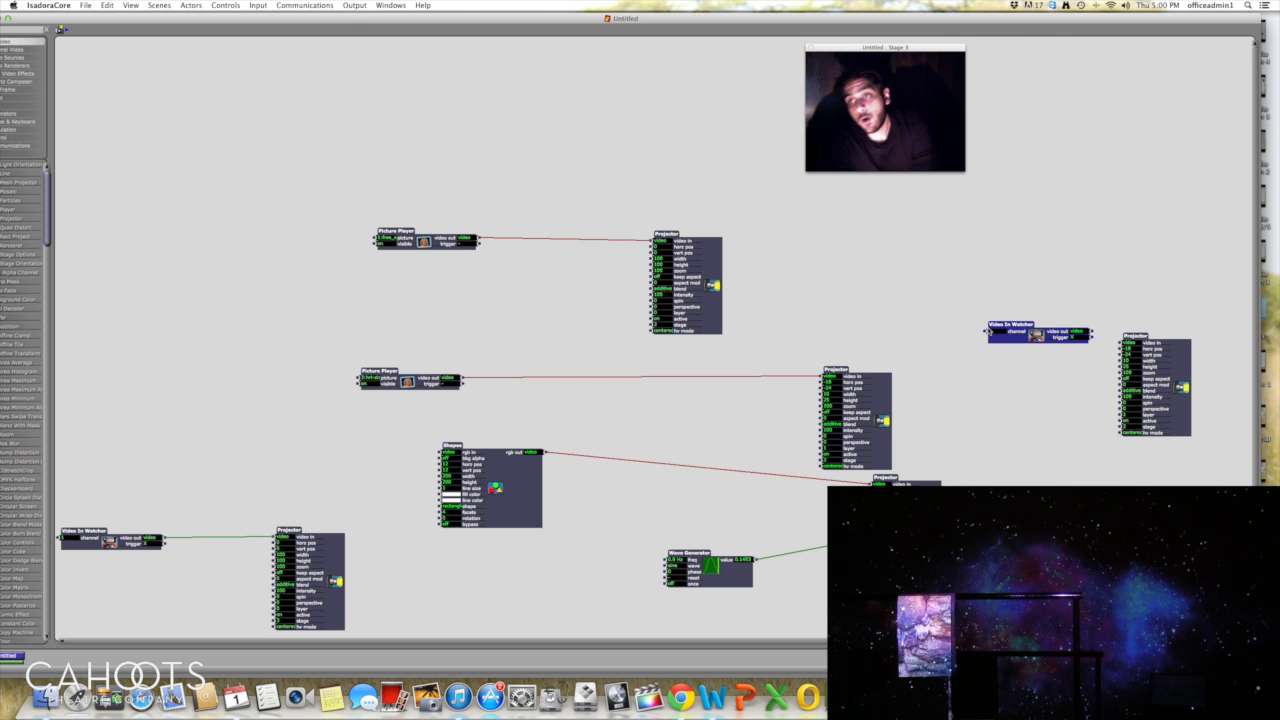
{"action": "left_click_drag", "start_coordinate": [1015, 332], "coordinate": [952, 337]}
{"action": "left_click_drag", "start_coordinate": [1029, 341], "coordinate": [1121, 343]}
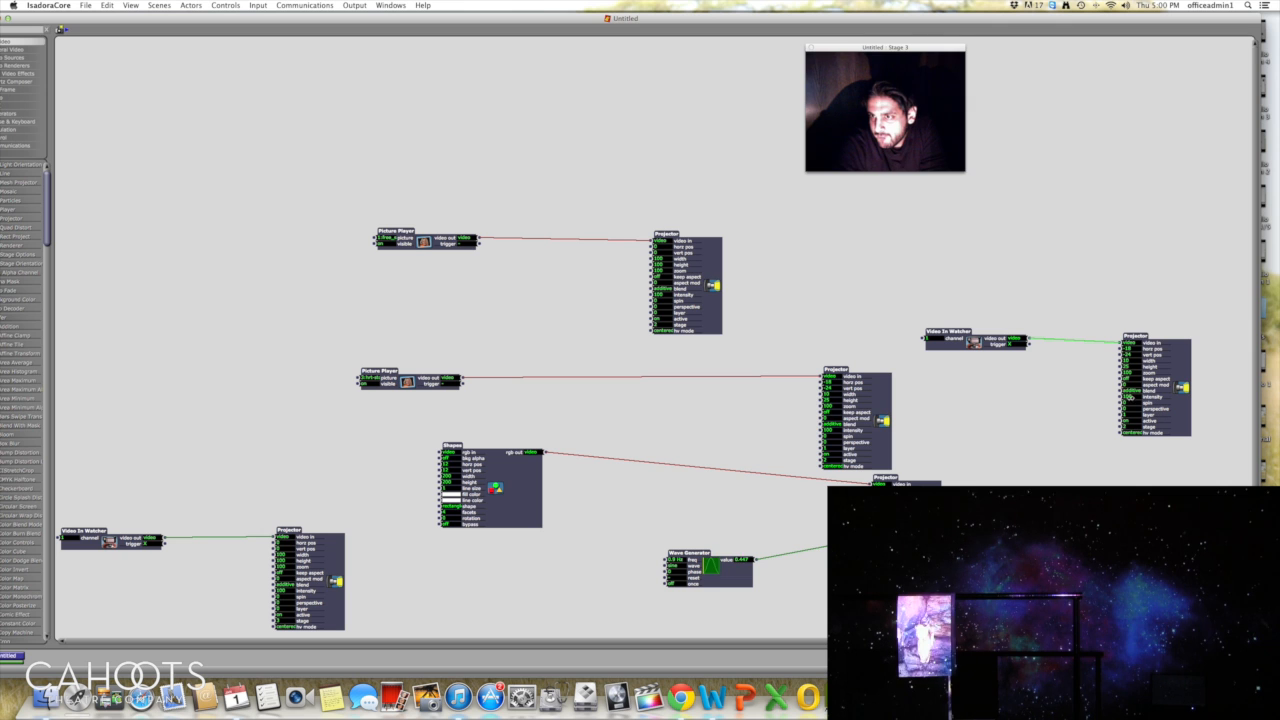
Step: Move the new Video In Watcher and its Projector farther apart, and select both together with the stone picture's Projector
{"action": "left_click", "coordinate": [1128, 402]}
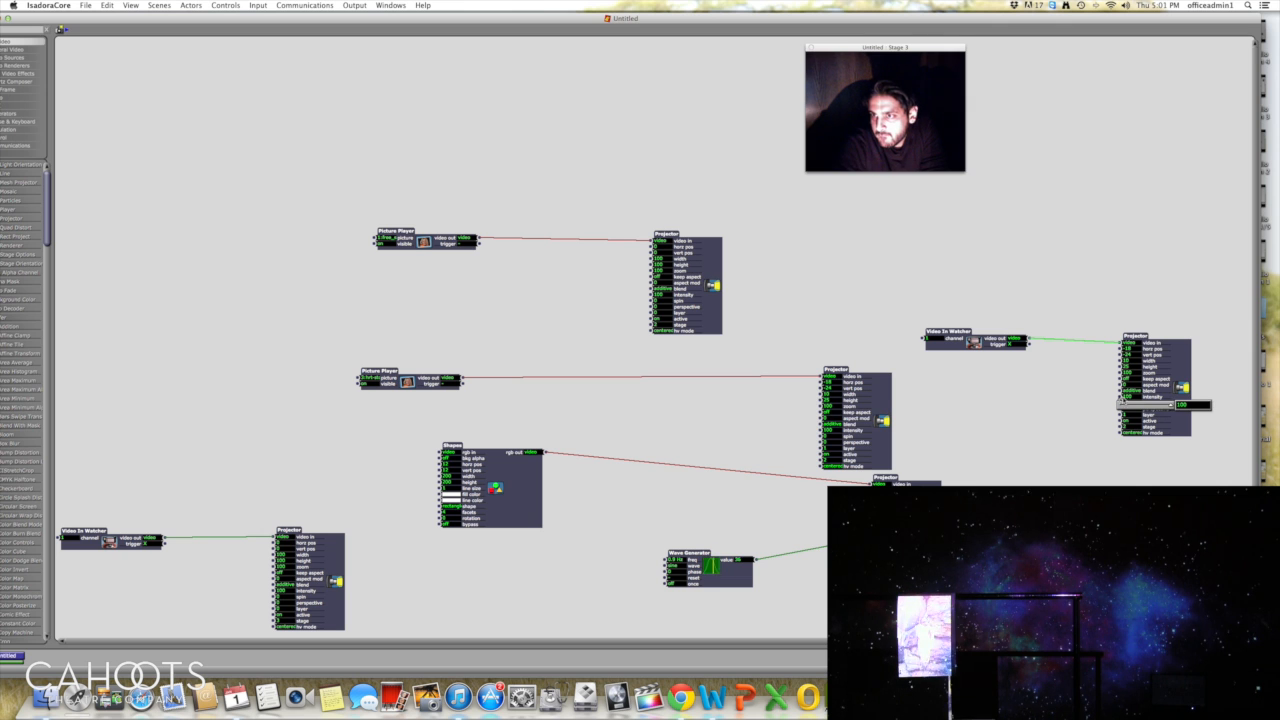
{"action": "left_click", "coordinate": [1214, 379]}
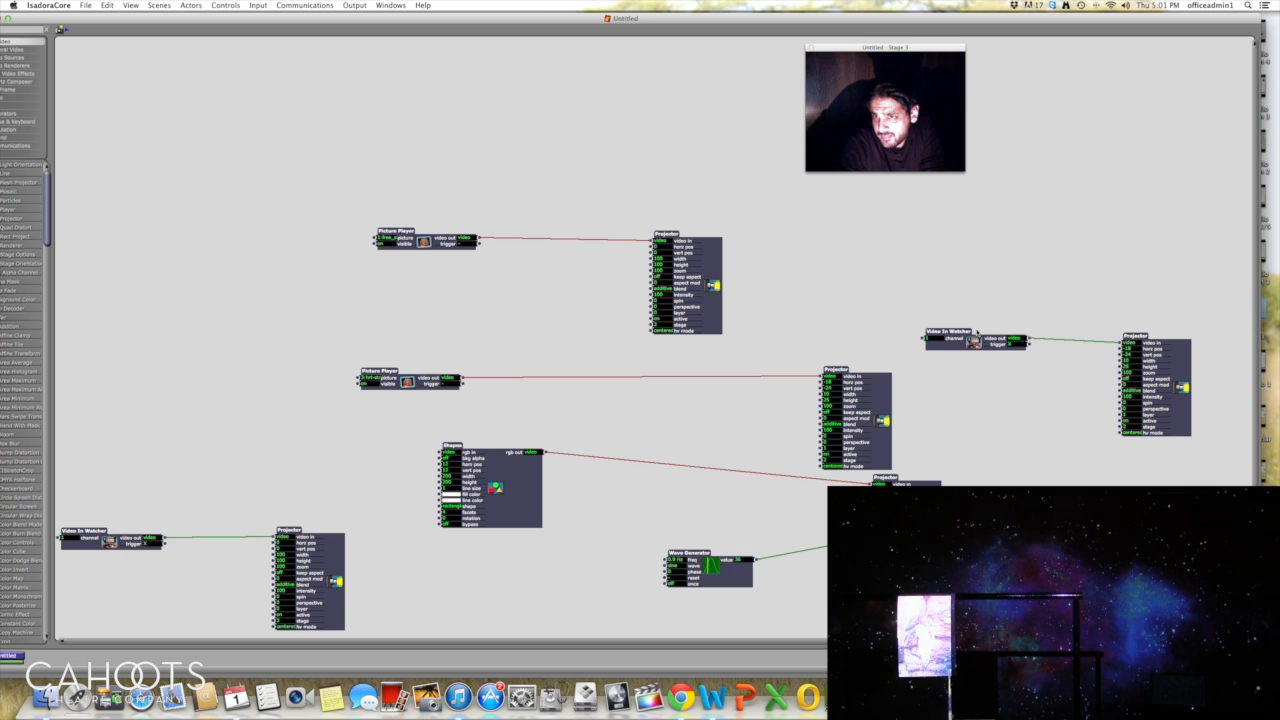
{"action": "left_click_drag", "start_coordinate": [962, 336], "coordinate": [929, 321]}
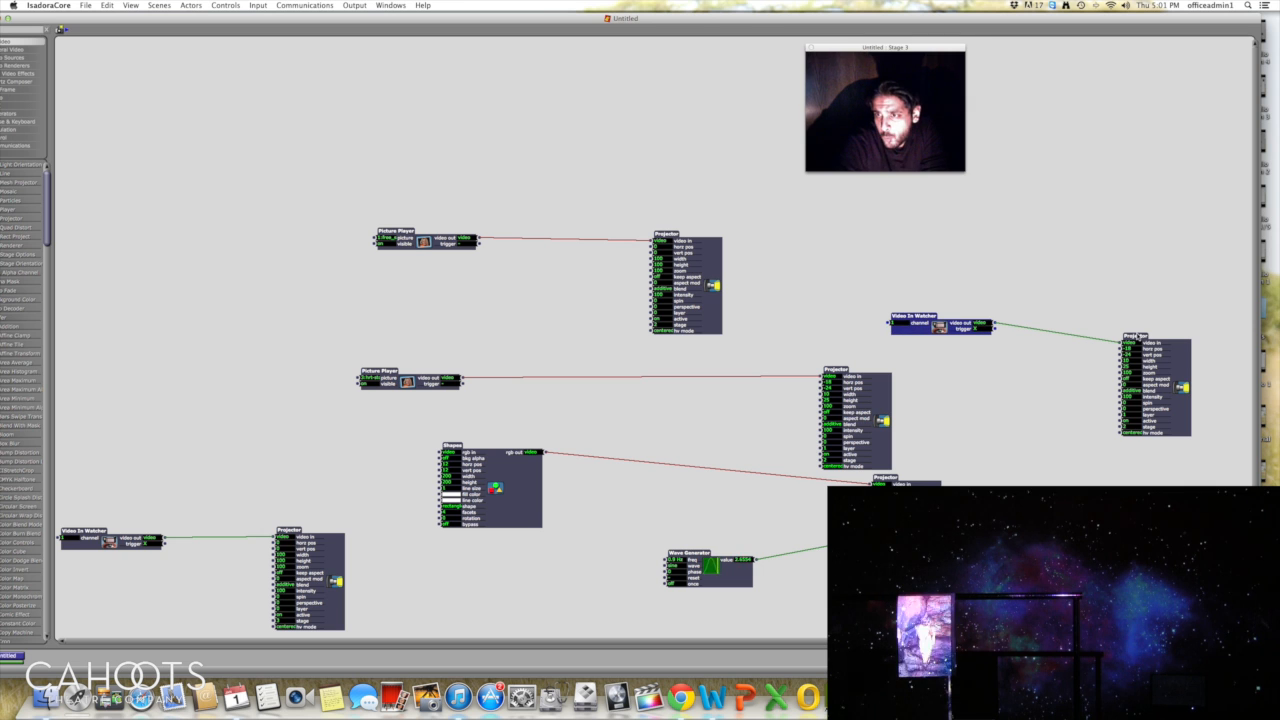
{"action": "left_click_drag", "start_coordinate": [1141, 341], "coordinate": [1172, 323]}
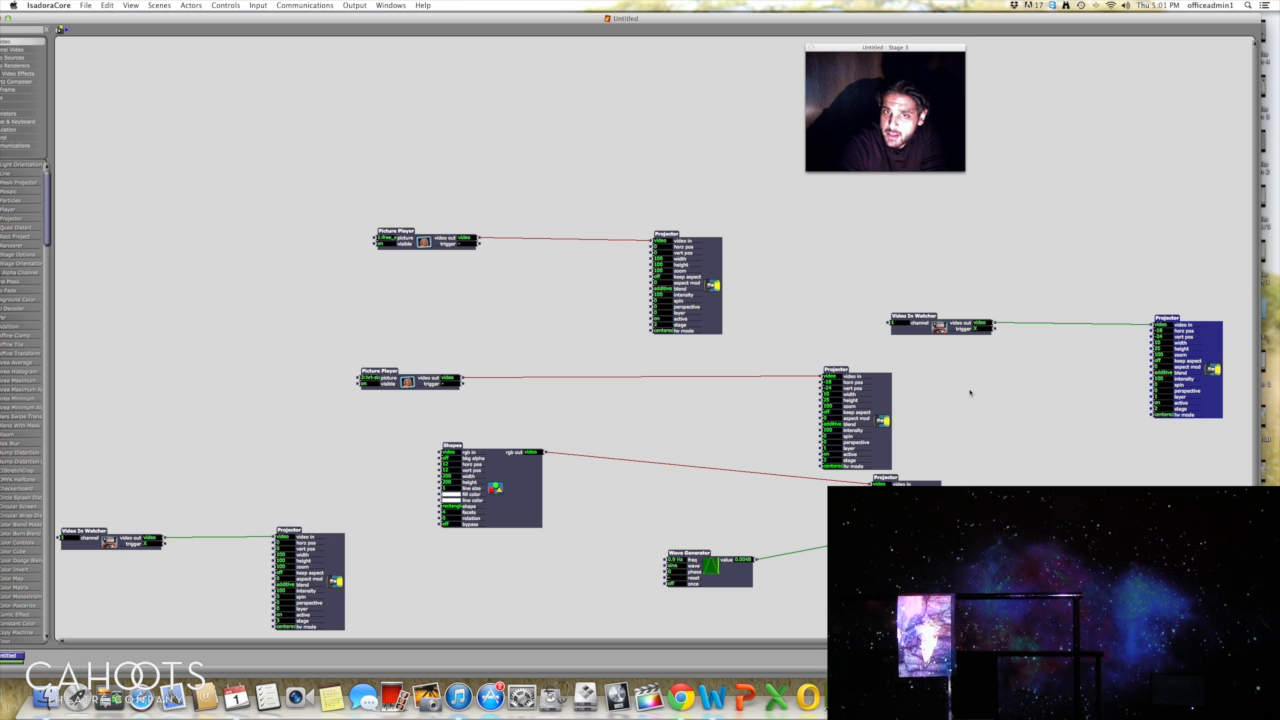
{"action": "left_click_drag", "start_coordinate": [874, 264], "coordinate": [1210, 390]}
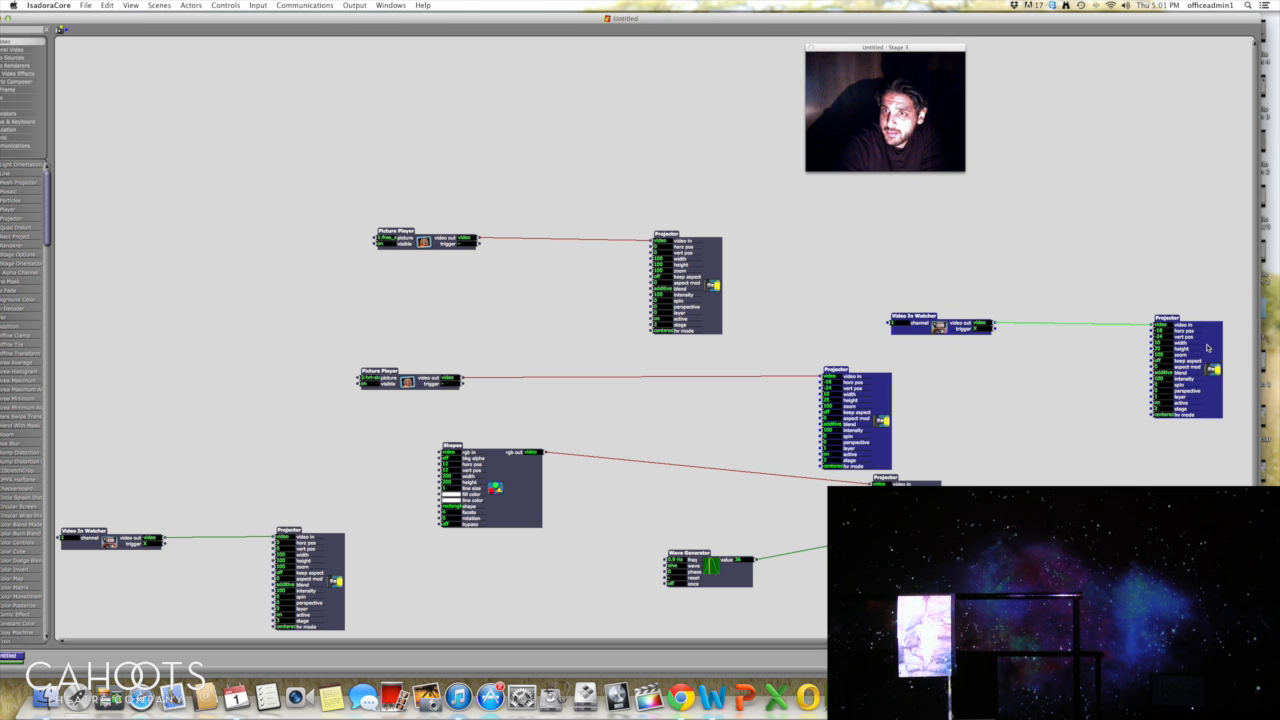
Step: Shift the three selected actors slightly, and raise the new Video In Watcher with its Projector to free space below them
{"action": "mouse_move", "coordinate": [1178, 324]}
{"action": "left_mouse_down"}
{"action": "mouse_move", "coordinate": [1184, 290]}
{"action": "mouse_move", "coordinate": [1166, 307]}
{"action": "left_mouse_up"}
{"action": "left_click", "coordinate": [1076, 404]}
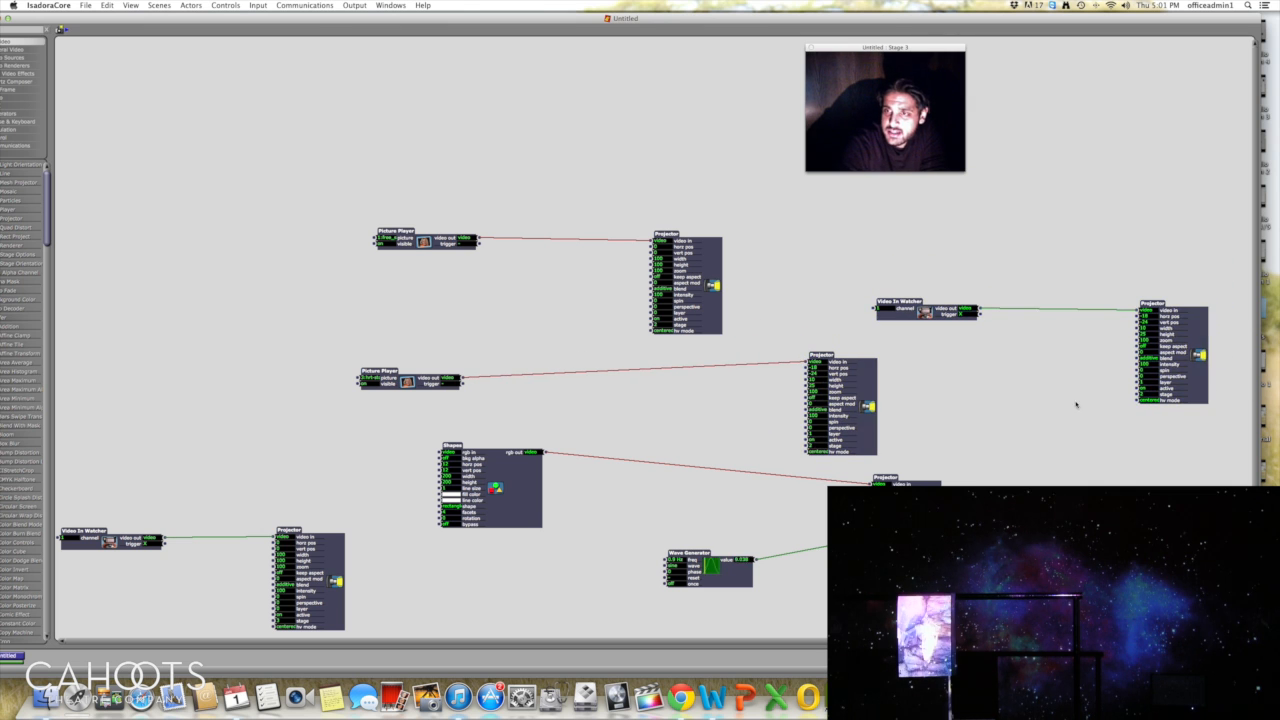
{"action": "left_click_drag", "start_coordinate": [923, 265], "coordinate": [1238, 420]}
{"action": "left_click_drag", "start_coordinate": [1157, 310], "coordinate": [1164, 214]}
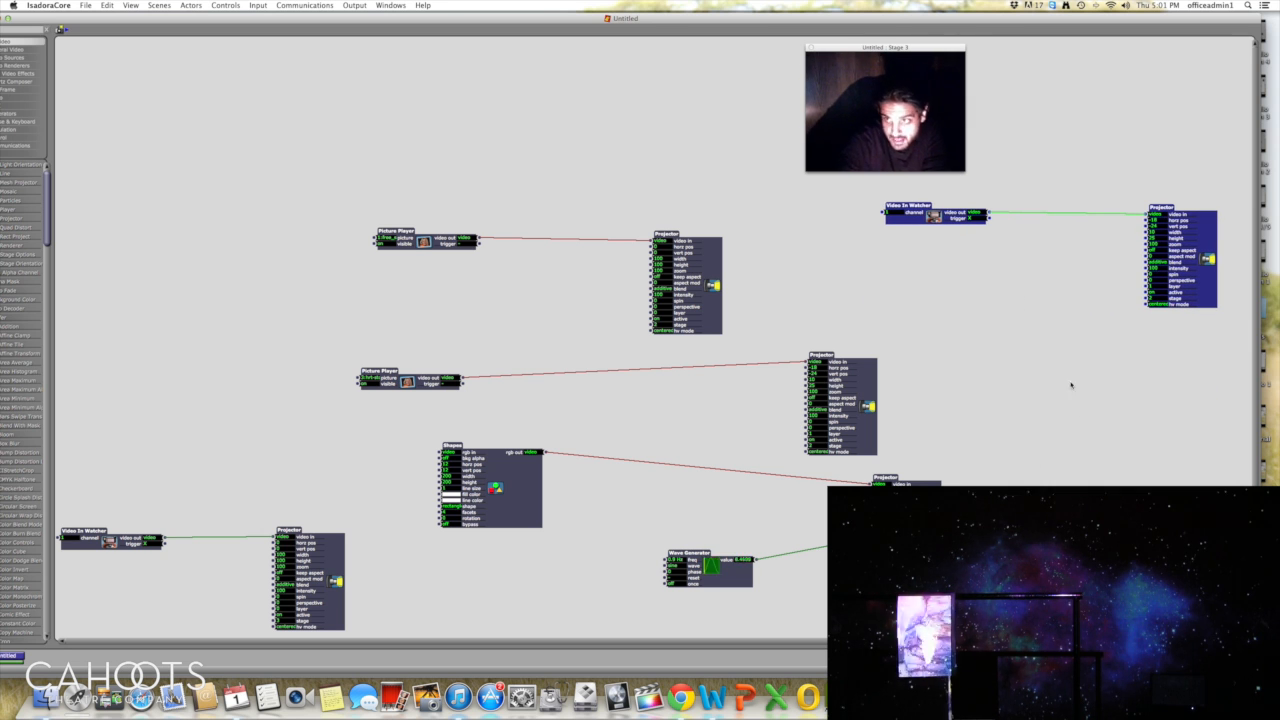
Step: Duplicate the raised Video In Watcher and Projector pair and place the copy directly below the original
{"action": "key", "text": "super+d"}
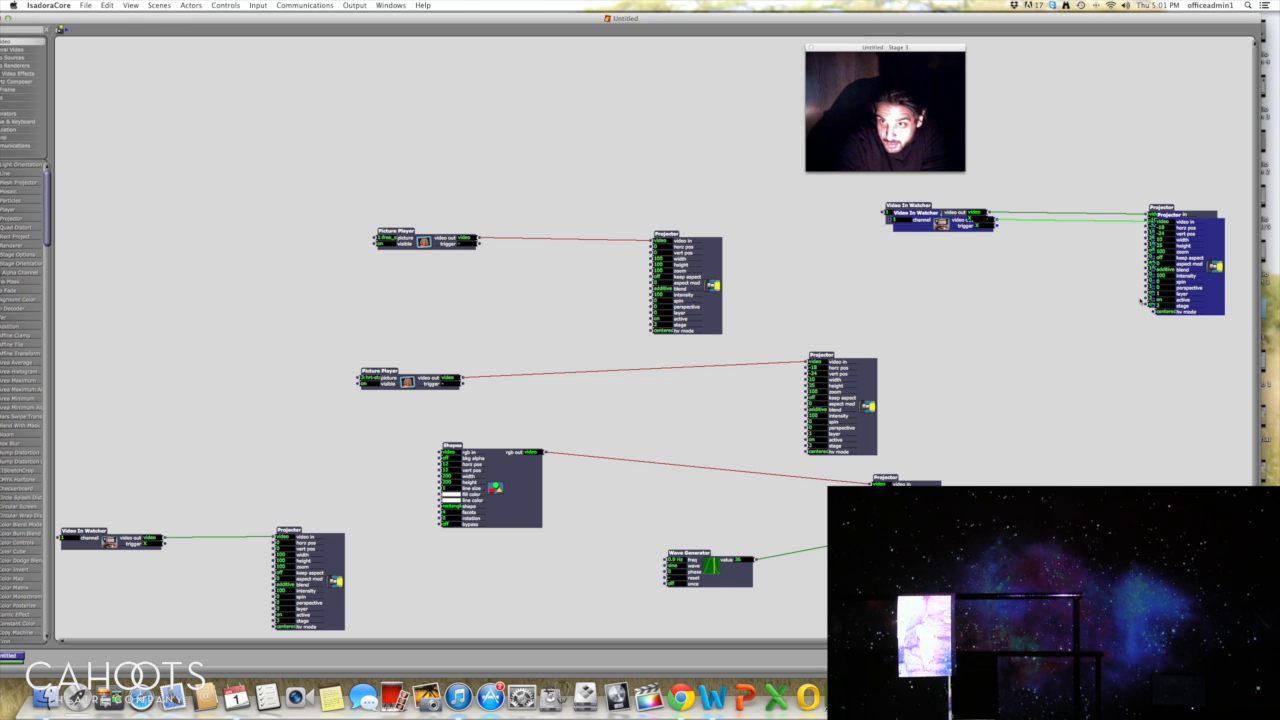
{"action": "left_click_drag", "start_coordinate": [1166, 221], "coordinate": [1167, 332]}
{"action": "left_click", "coordinate": [1064, 371]}
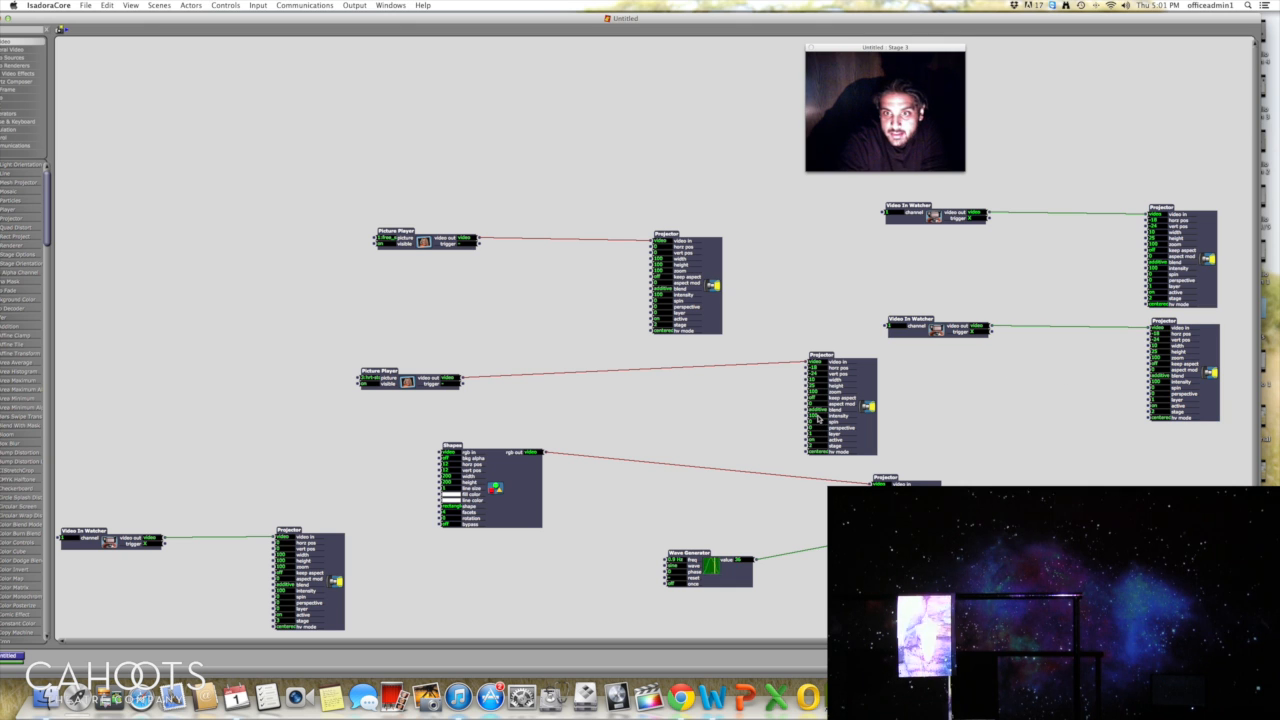
Step: Try a lower intensity on the stone picture's Projector and set it back to 100
{"action": "left_click_drag", "start_coordinate": [816, 420], "coordinate": [812, 456]}
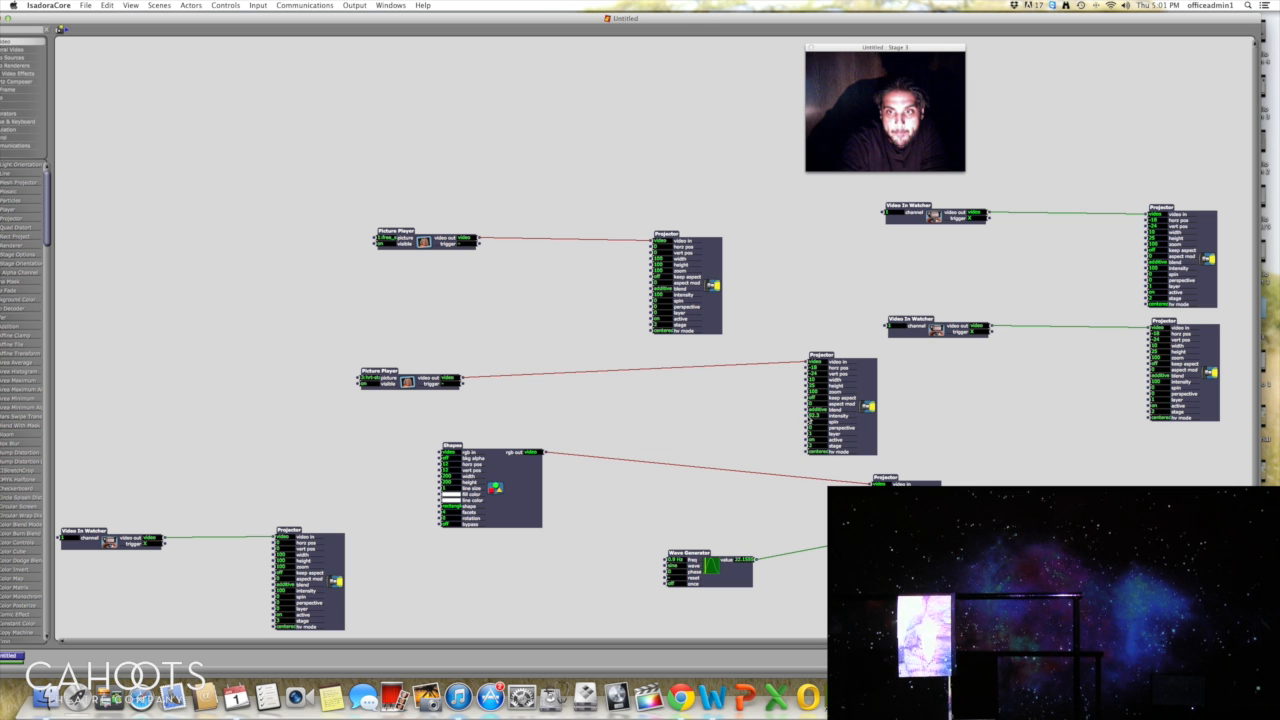
{"action": "left_click", "coordinate": [810, 422]}
{"action": "left_click_drag", "start_coordinate": [828, 429], "coordinate": [866, 426]}
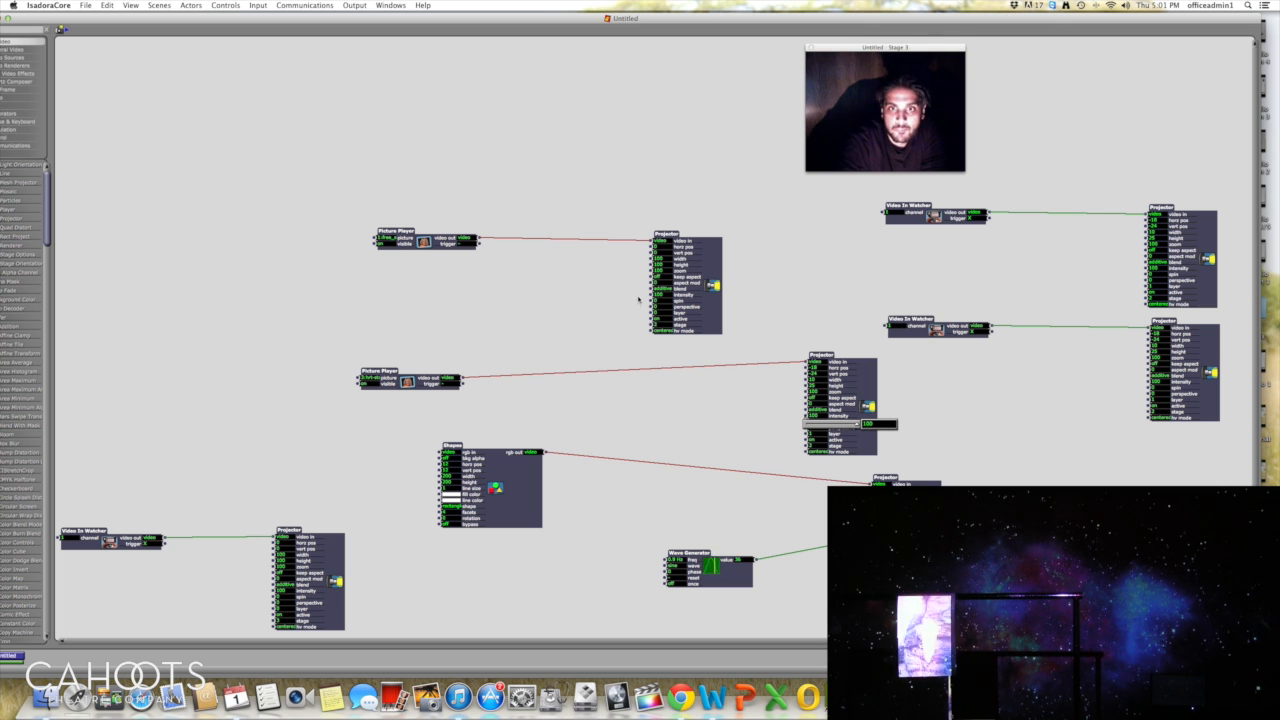
Step: Reduce the intensity of the galaxy picture's Projector to 51
{"action": "left_click_drag", "start_coordinate": [656, 297], "coordinate": [682, 311]}
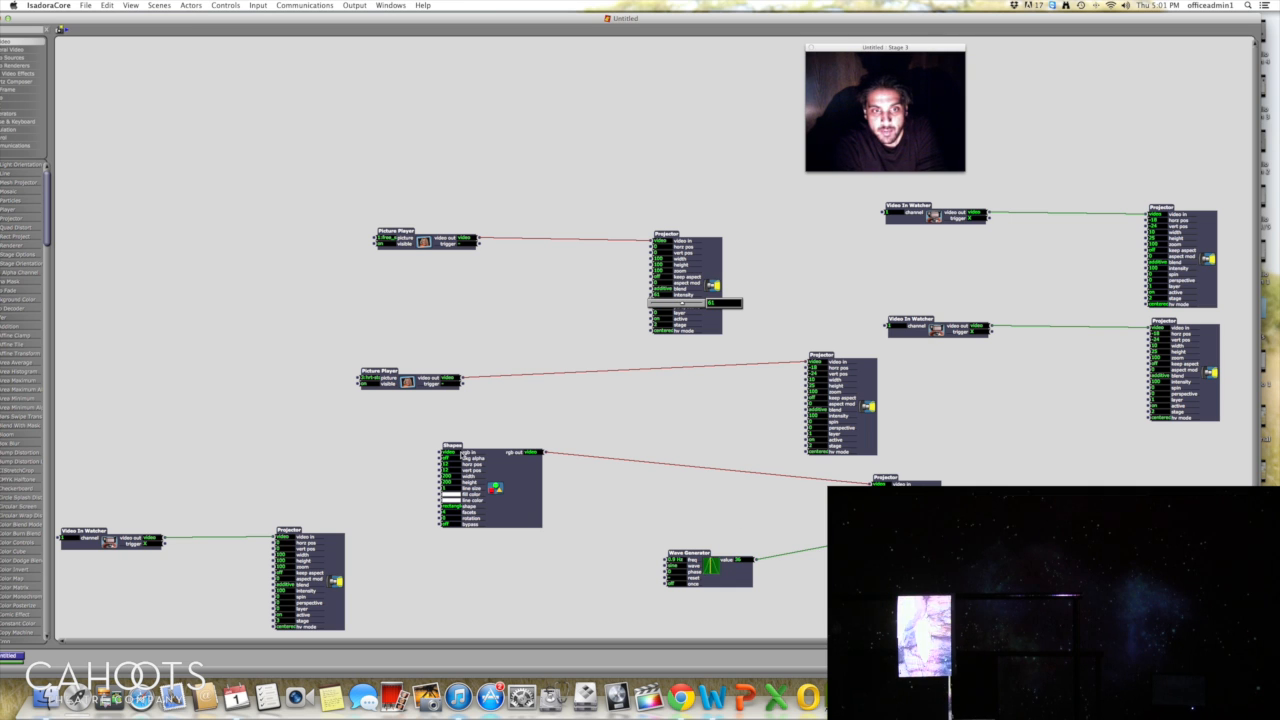
{"action": "left_click", "coordinate": [446, 525]}
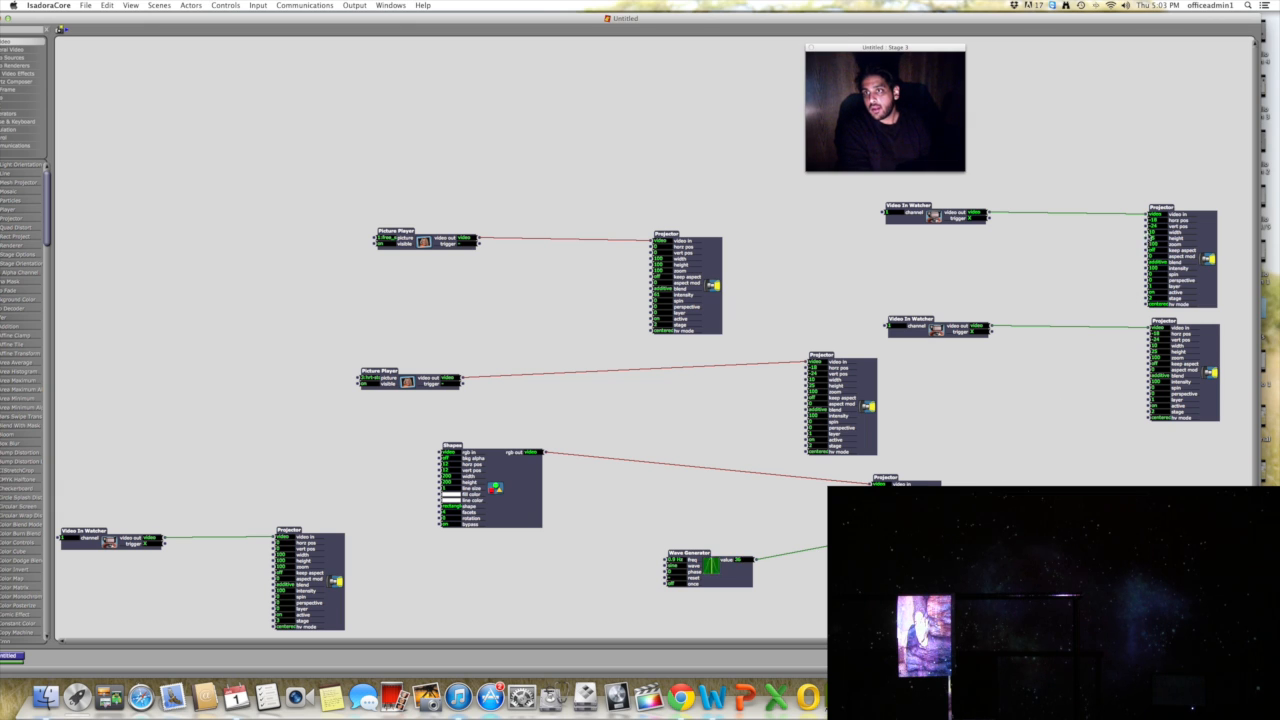
Step: Set the width to 100 on the Projector of the upper new Video In Watcher
{"action": "left_click_drag", "start_coordinate": [1150, 233], "coordinate": [1197, 250]}
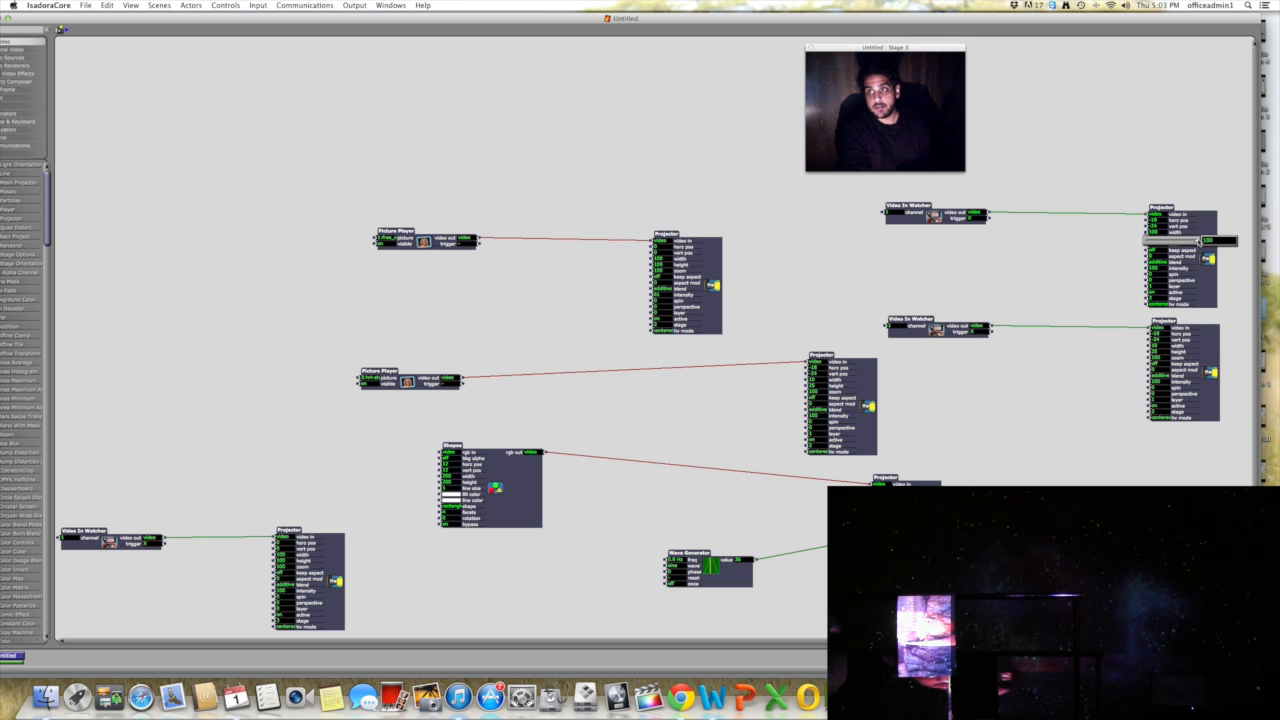
{"action": "left_click", "coordinate": [1076, 263]}
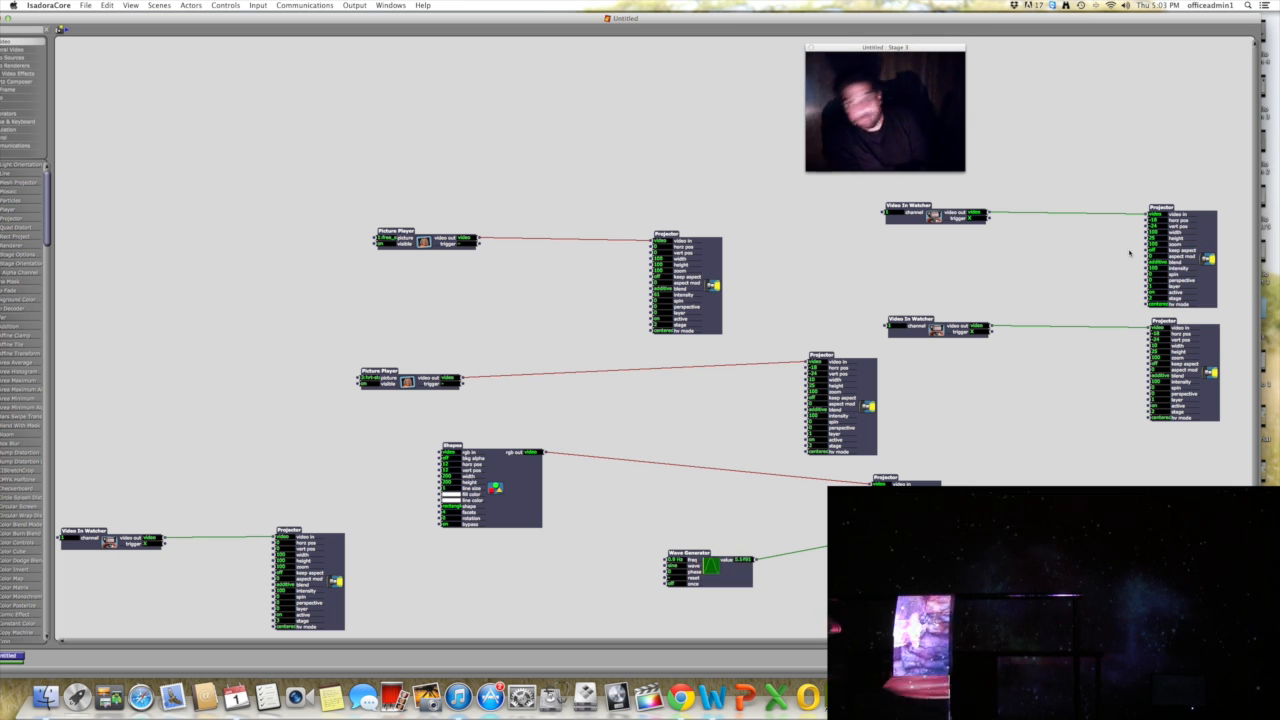